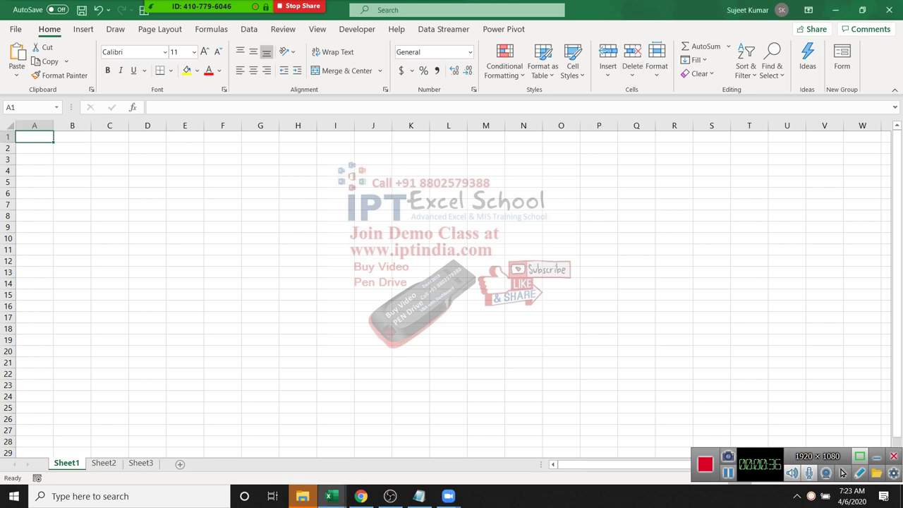
# Fill A1:K28 on Sheet1 with the formula =RANDBETWEEN(70,90)
pyautogui.write('=ra')
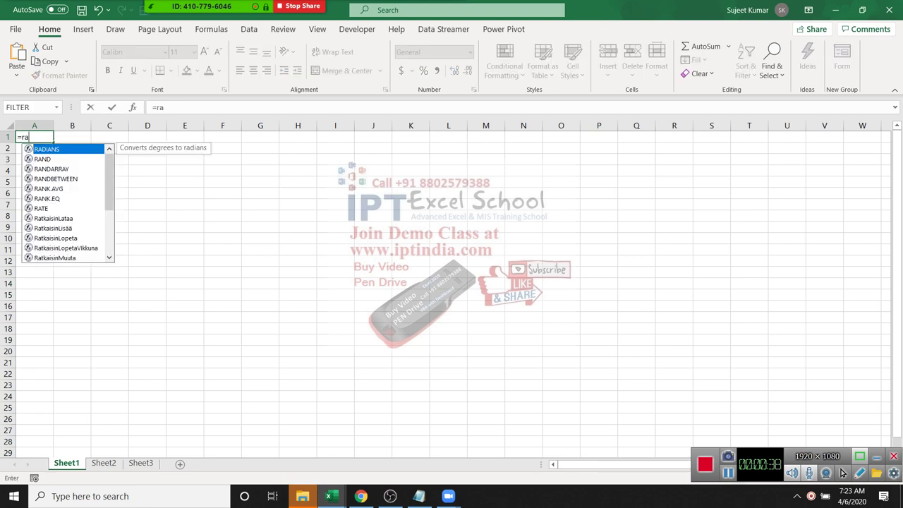
pyautogui.press('Down')
pyautogui.press('Down')
pyautogui.press('Down')
pyautogui.press('Tab')
pyautogui.write('7')
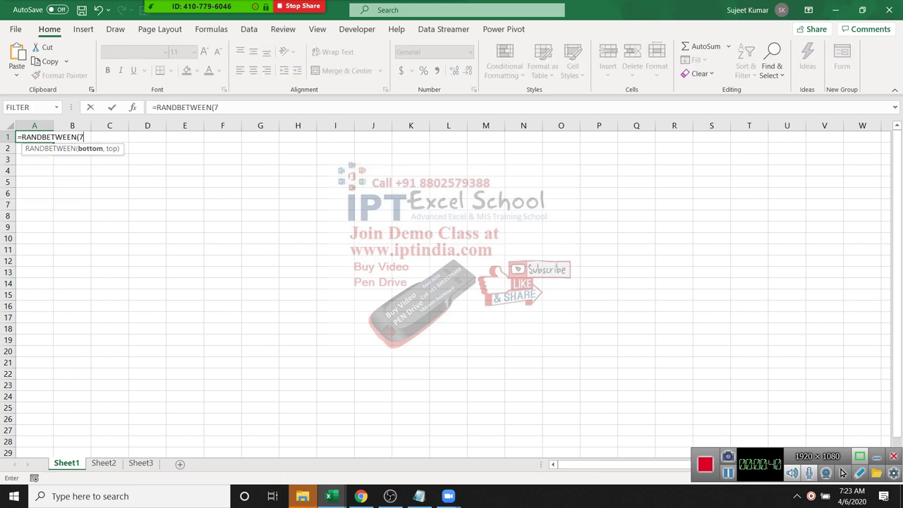
pyautogui.write('0,9')
pyautogui.write('0)')
pyautogui.press('Return')
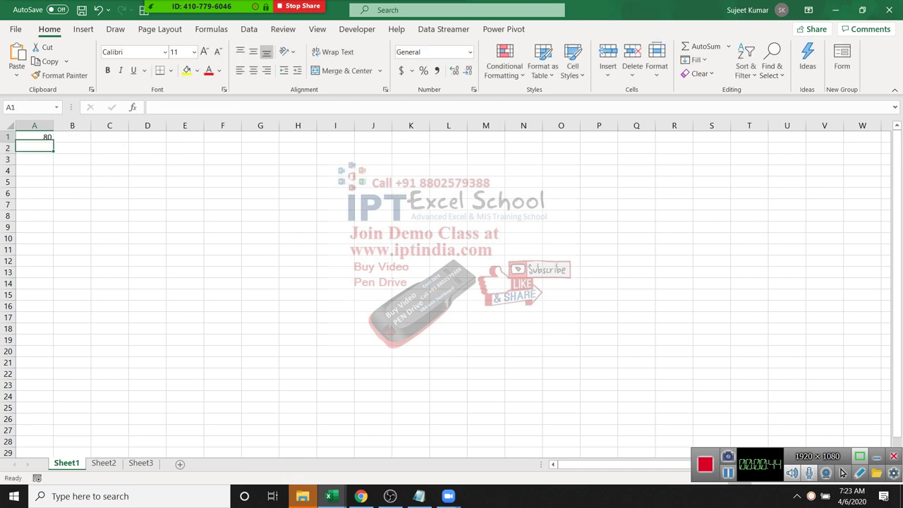
pyautogui.press('Up')
pyautogui.hotkey('shift', 'Right')
pyautogui.hotkey('shift', 'Right')
pyautogui.hotkey('shift', 'Right')
pyautogui.hotkey('shift', 'Right')
pyautogui.hotkey('shift', 'Right')
pyautogui.hotkey('shift', 'Right')
pyautogui.hotkey('shift', 'Right')
pyautogui.hotkey('shift', 'Right')
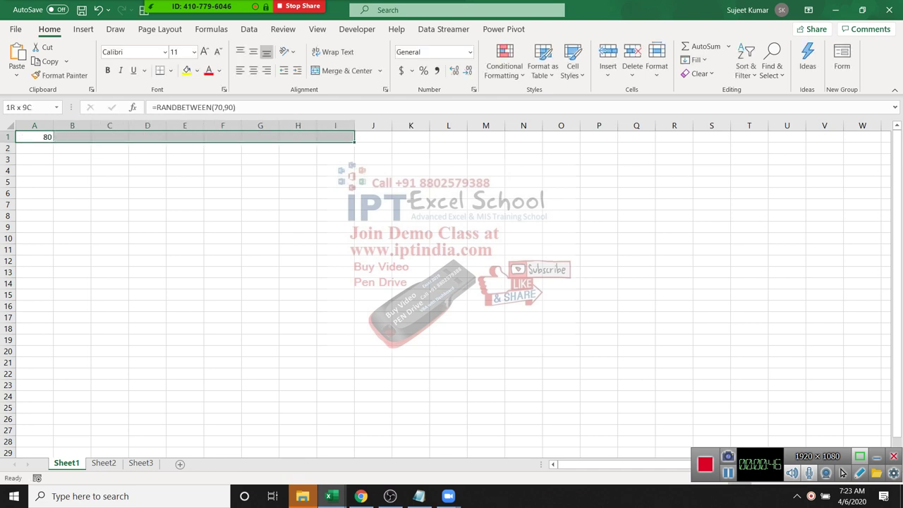
pyautogui.hotkey('shift', 'Right')
pyautogui.hotkey('shift', 'Right')
pyautogui.hotkey('shift', 'Down')
pyautogui.hotkey('shift', 'Down')
pyautogui.hotkey('shift', 'Down')
pyautogui.hotkey('shift', 'Down')
pyautogui.hotkey('shift', 'Down')
pyautogui.hotkey('shift', 'Down')
pyautogui.hotkey('shift', 'Down')
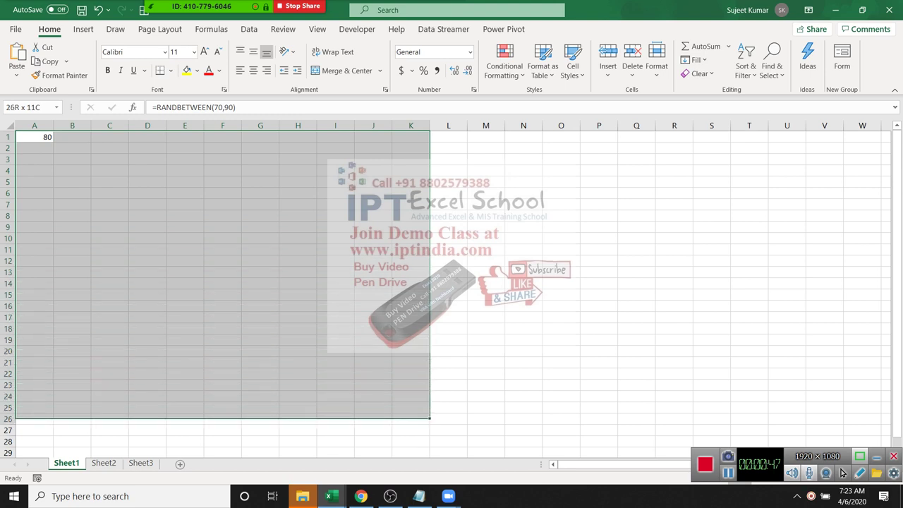
pyautogui.hotkey('shift', 'Down')
pyautogui.hotkey('shift', 'Down')
pyautogui.hotkey('shift', 'Down')
pyautogui.hotkey('shift', 'Down')
pyautogui.hotkey('shift', 'Down')
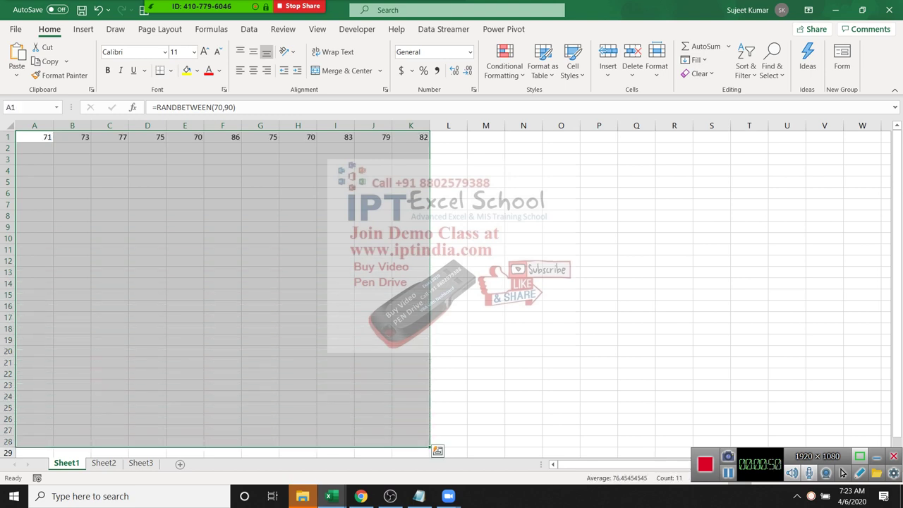
pyautogui.hotkey('ctrl', 'Return')
# Copy A1:K28 and paste it back as values only
pyautogui.hotkey('ctrl', 'c')
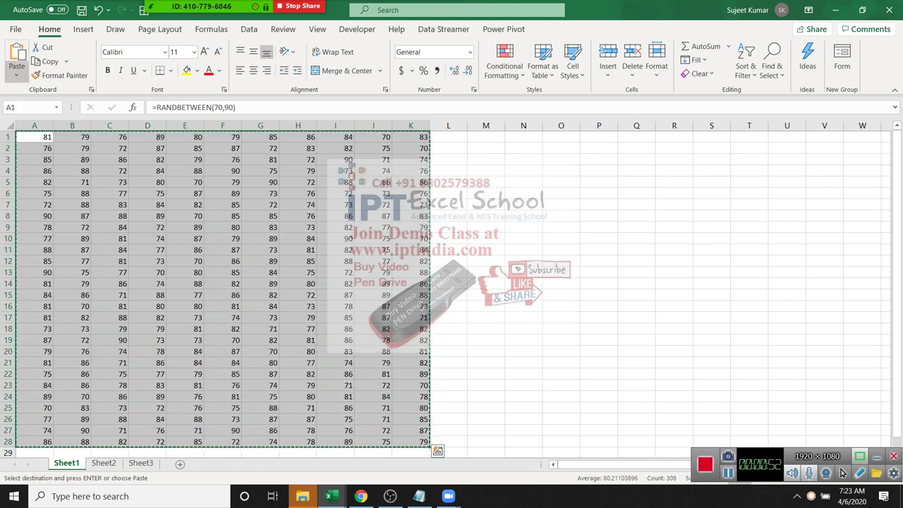
pyautogui.hotkey('alt', 'h')
pyautogui.press('v')
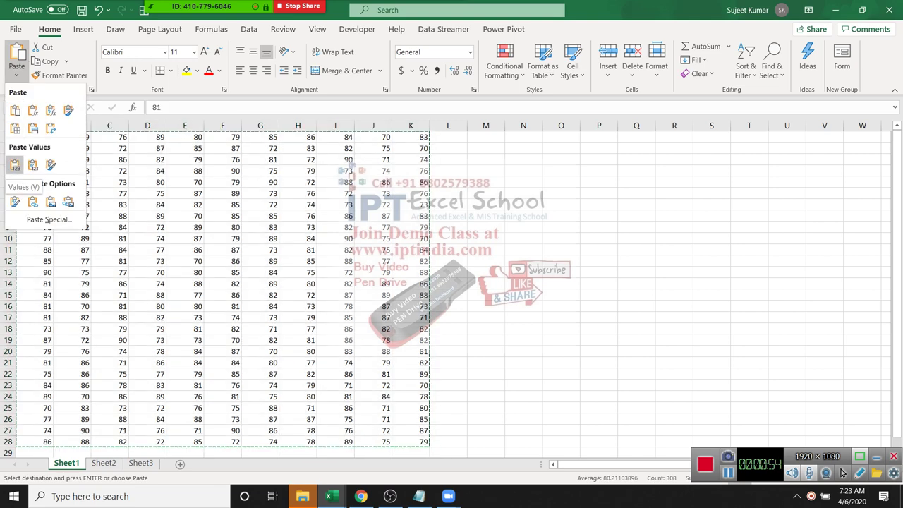
pyautogui.press('v')
pyautogui.press('Down')
pyautogui.press('Down')
pyautogui.press('Right')
pyautogui.press('Right')
pyautogui.press('Escape')
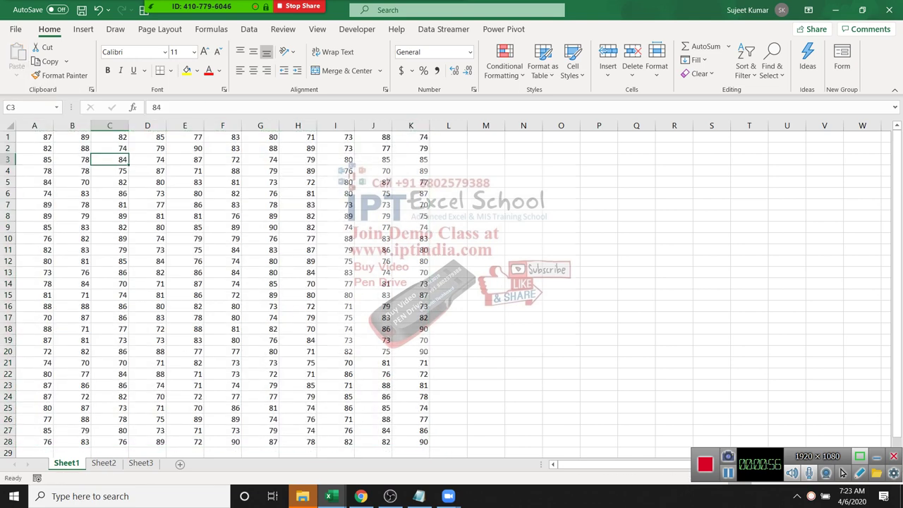
# Select a block starting at D2 spanning columns D to G
pyautogui.press('Up')
pyautogui.press('Right')
pyautogui.hotkey('shift', 'Right')
pyautogui.hotkey('shift', 'Down')
pyautogui.hotkey('shift', 'Down')
pyautogui.hotkey('shift', 'Down')
pyautogui.hotkey('shift', 'Right')
pyautogui.hotkey('shift', 'Right')
pyautogui.hotkey('shift', 'Down')
pyautogui.hotkey('shift', 'Down')
pyautogui.hotkey('shift', 'Down')
pyautogui.hotkey('shift', 'Down')
pyautogui.hotkey('shift', 'Down')
pyautogui.hotkey('shift', 'Down')
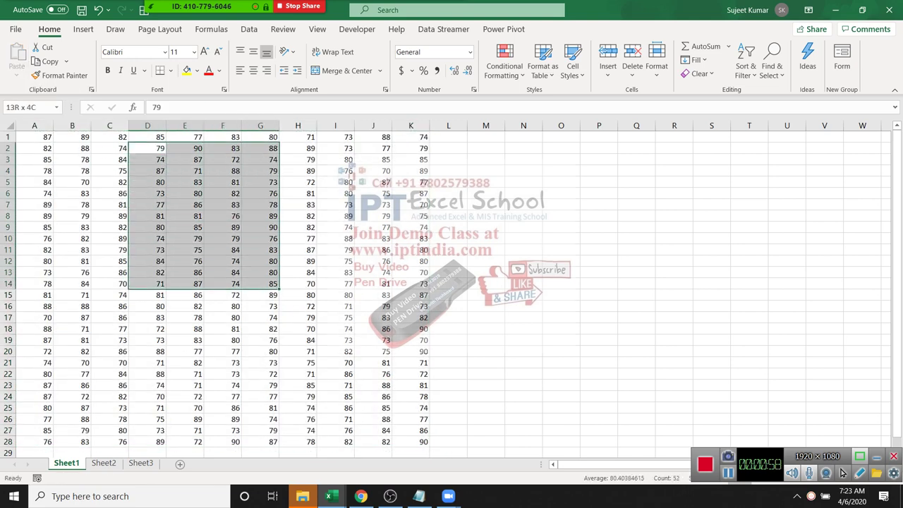
pyautogui.hotkey('shift', 'Down')
pyautogui.hotkey('shift', 'Down')
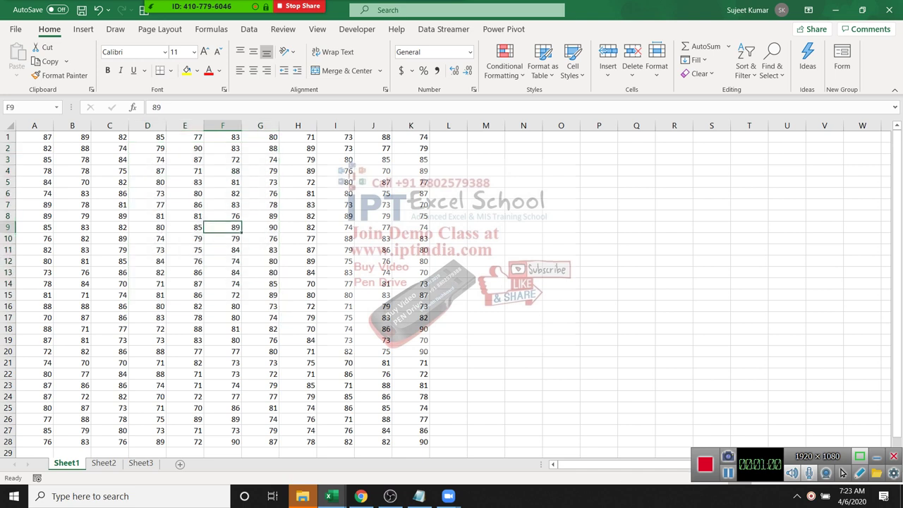
# Protect Sheet1 with a password, entering it and confirming it
pyautogui.click(448, 250)
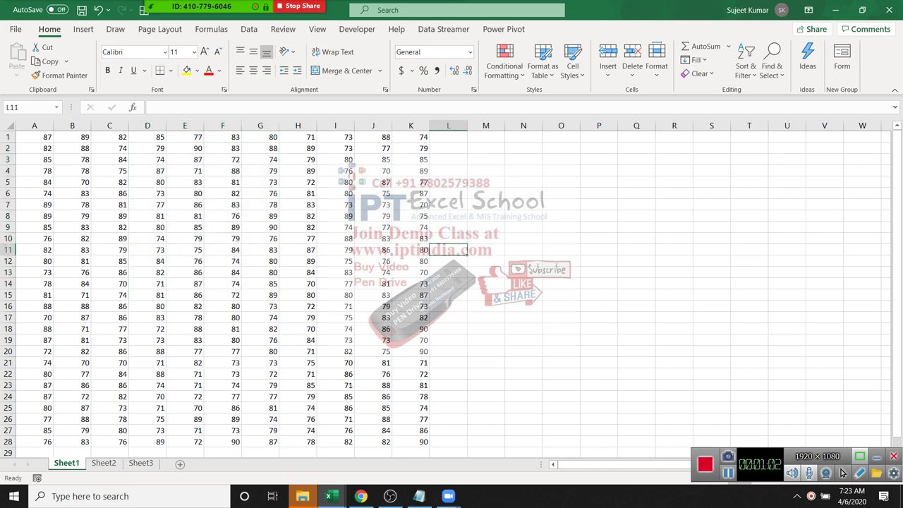
pyautogui.rightClick(71, 463)
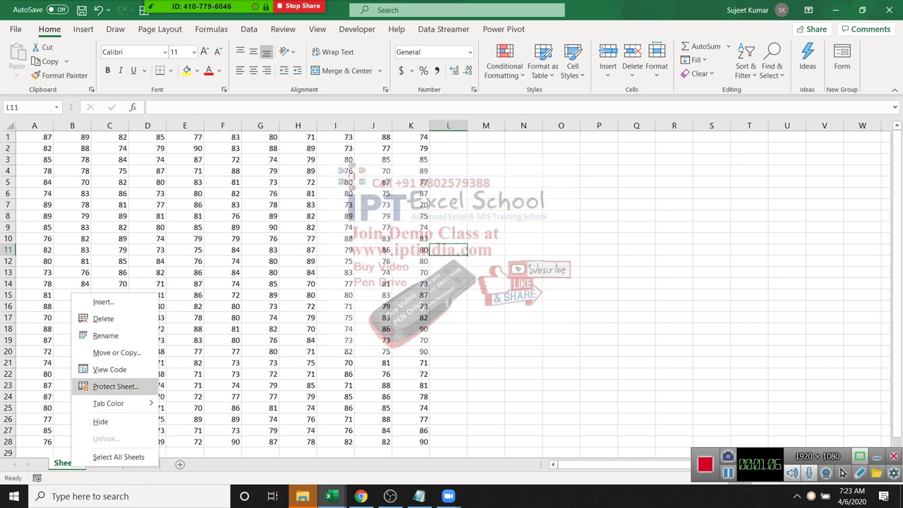
pyautogui.click(115, 386)
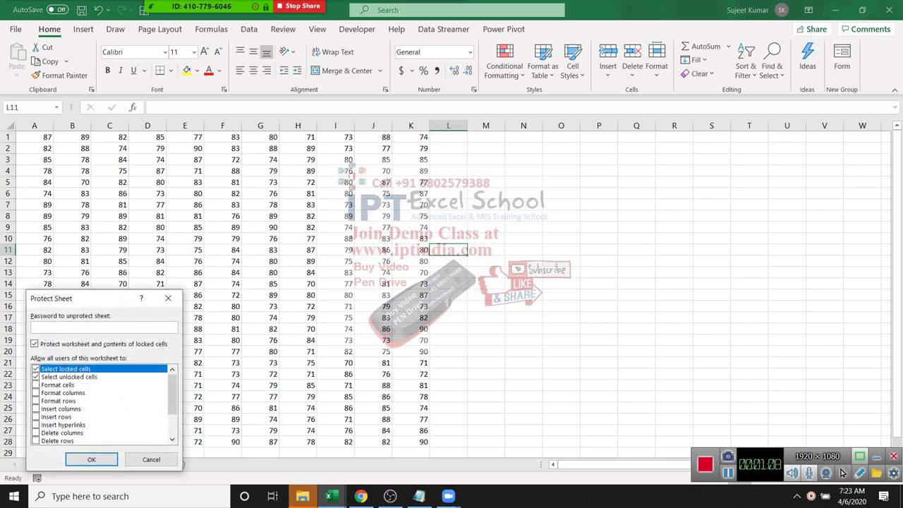
pyautogui.write('1')
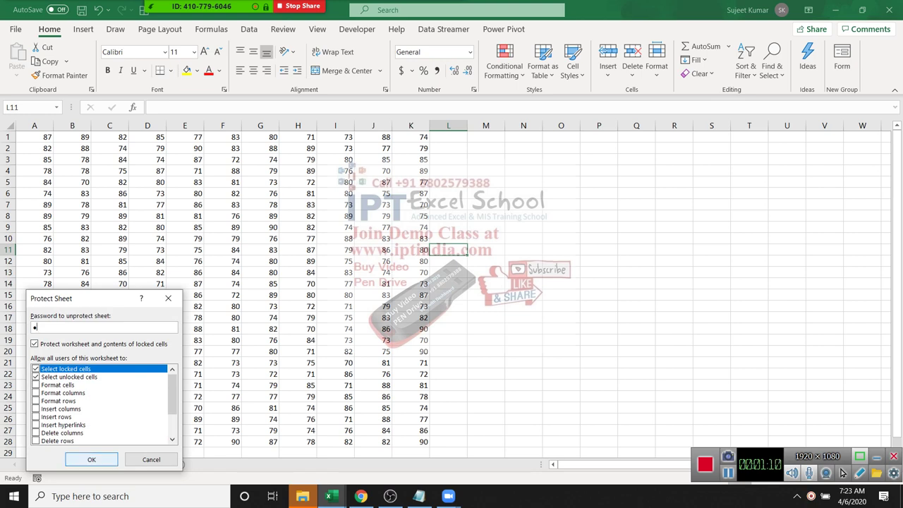
pyautogui.press('Return')
pyautogui.write('1')
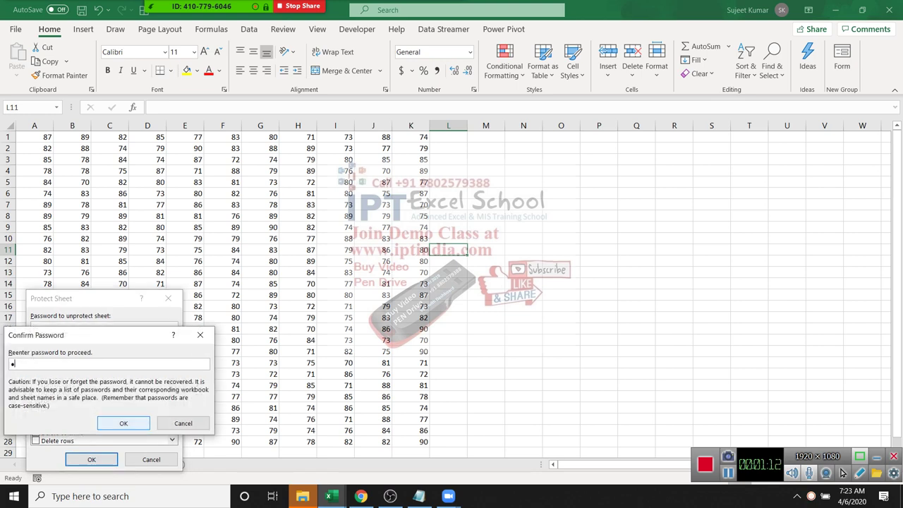
pyautogui.press('Return')
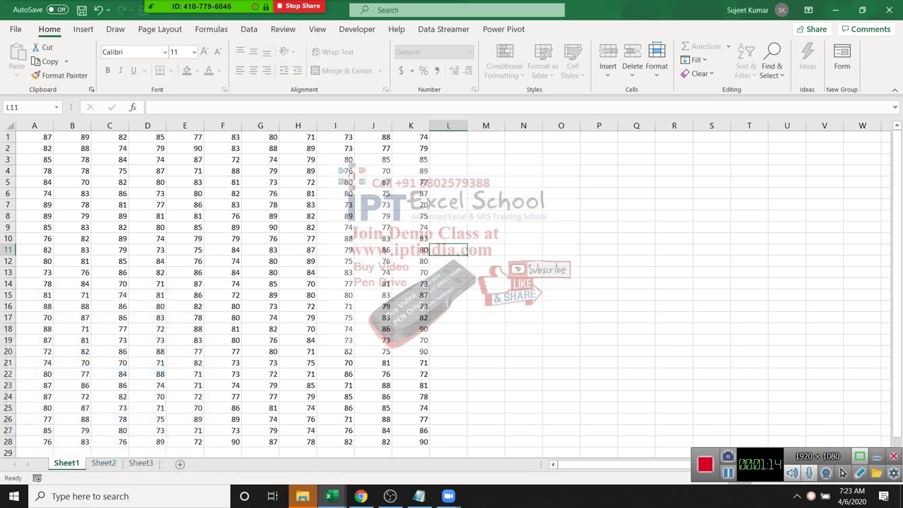
pyautogui.click(147, 227)
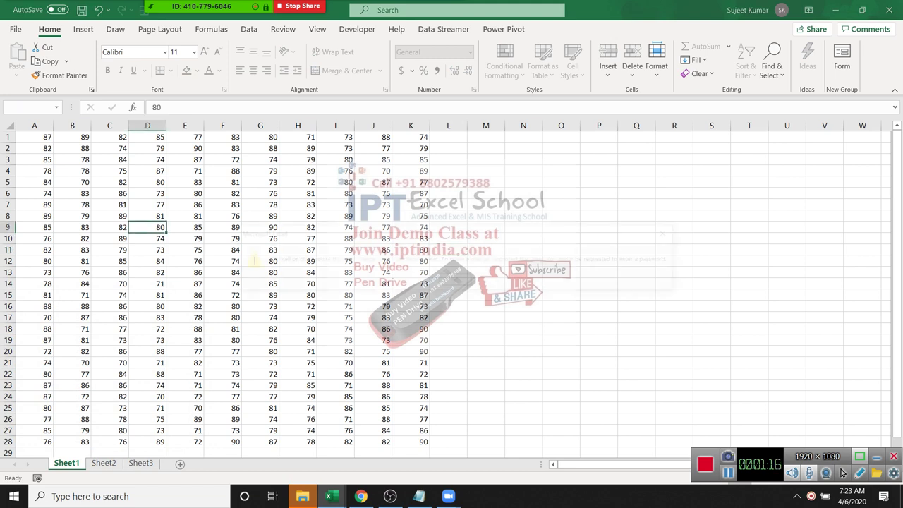
pyautogui.press('Delete')
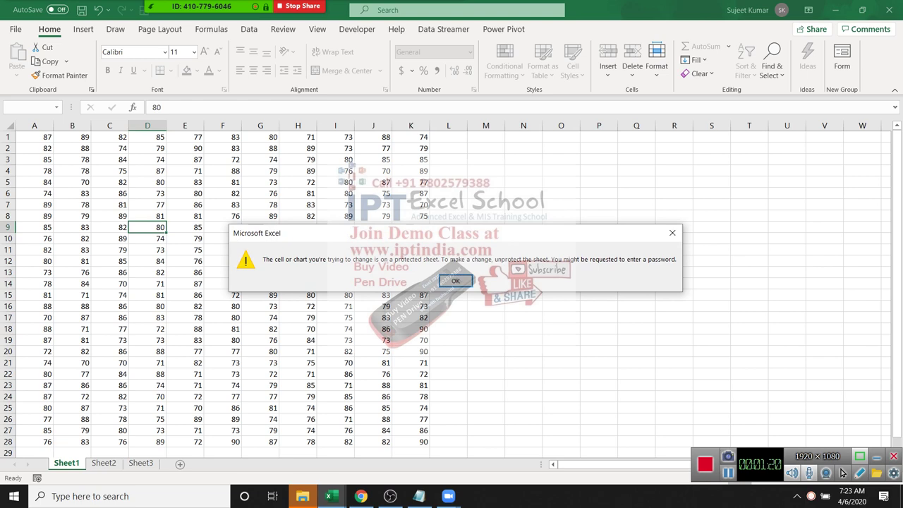
pyautogui.press('Return')
pyautogui.press('Right')
pyautogui.press('Right')
pyautogui.press('Down')
pyautogui.press('Down')
pyautogui.press('Down')
pyautogui.press('Delete')
pyautogui.press('Return')
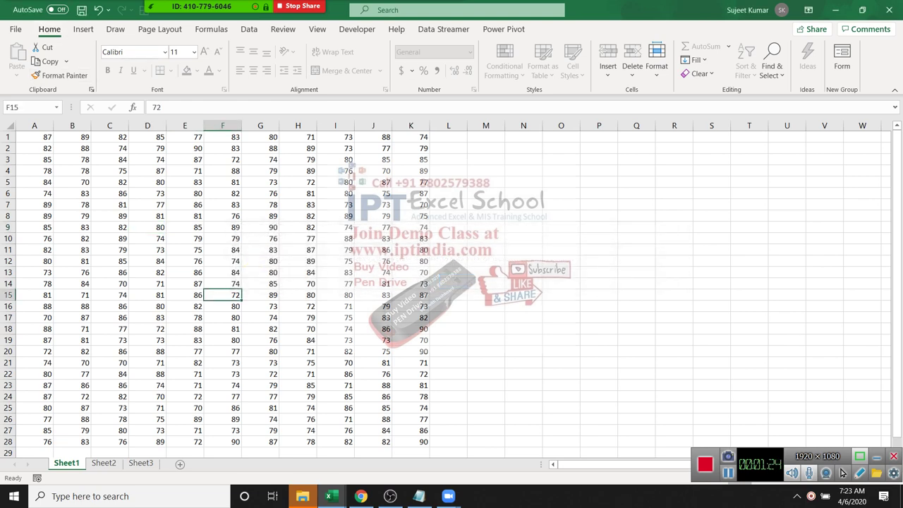
pyautogui.moveTo(110, 182); pyautogui.dragTo(260, 295)
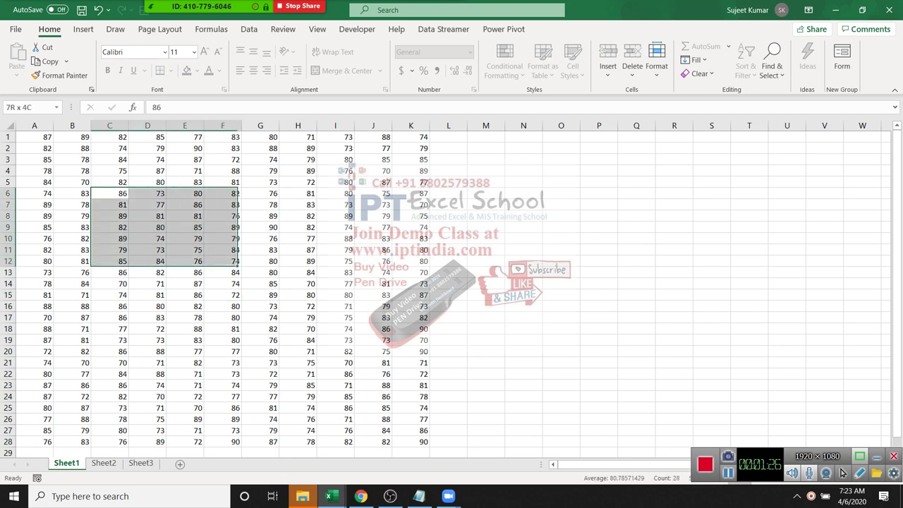
pyautogui.hotkey('shift', 'Right')
pyautogui.hotkey('shift', 'Down')
pyautogui.hotkey('shift', 'Down')
pyautogui.hotkey('shift', 'Down')
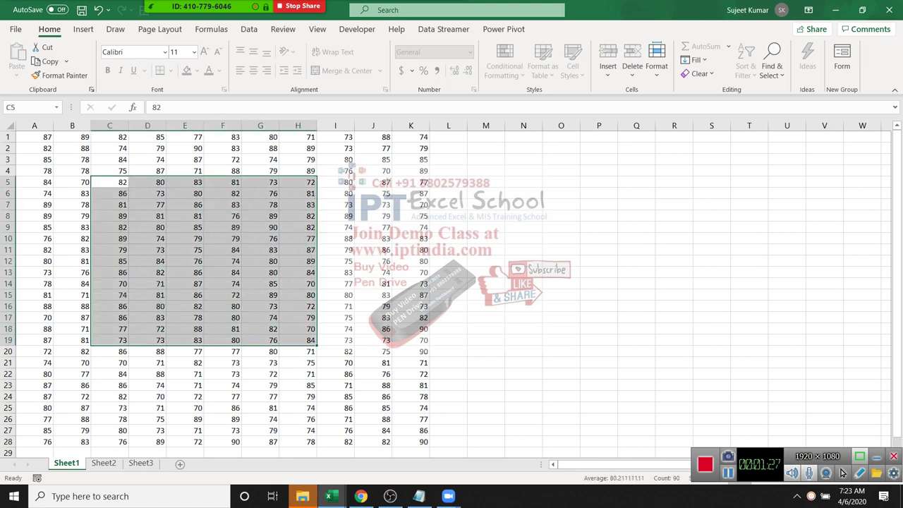
pyautogui.hotkey('ctrl', 'c')
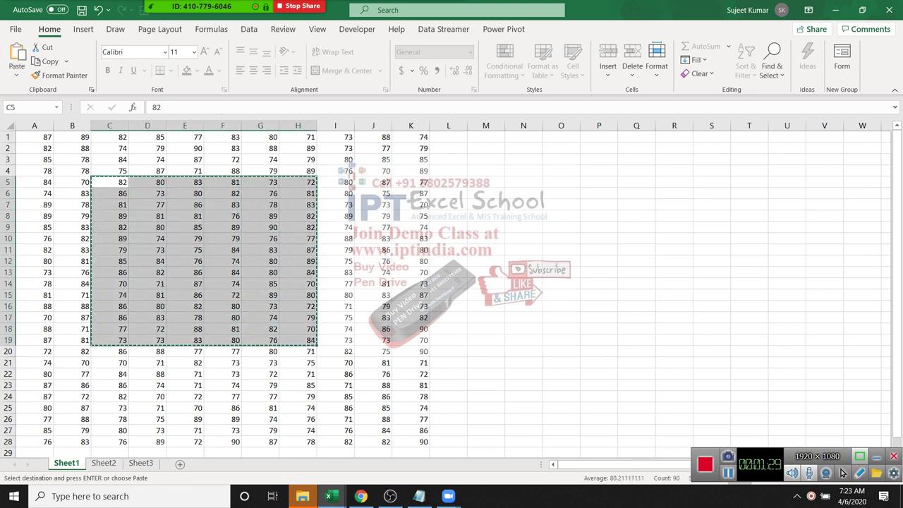
pyautogui.press('Escape')
pyautogui.click(448, 261)
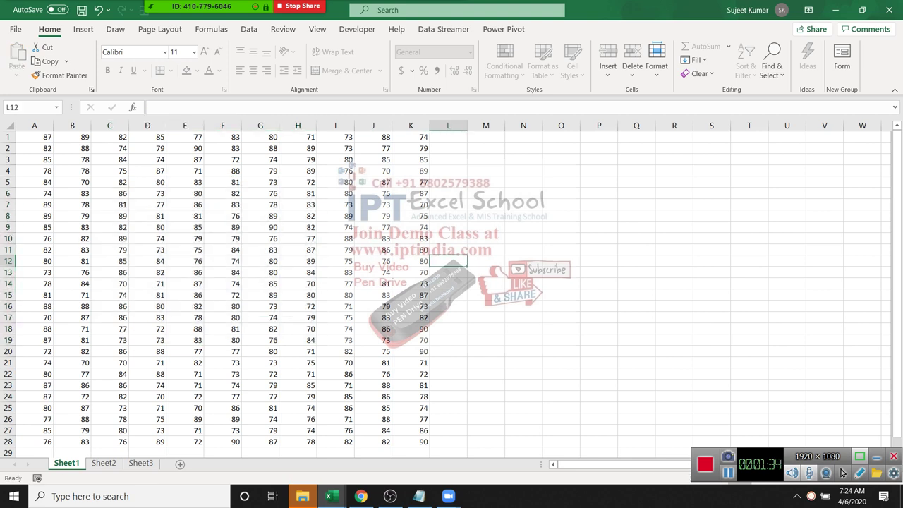
# Unprotect Sheet1
pyautogui.rightClick(71, 463)
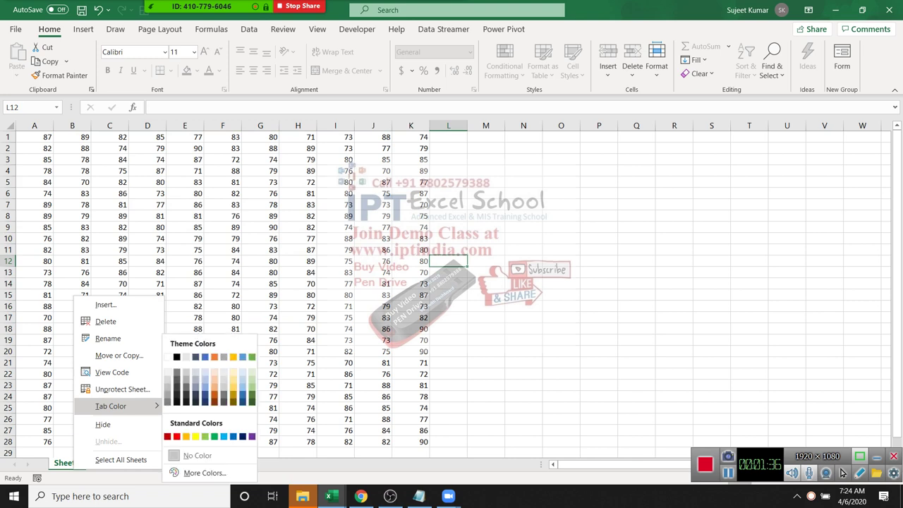
pyautogui.click(106, 388)
pyautogui.press('Return')
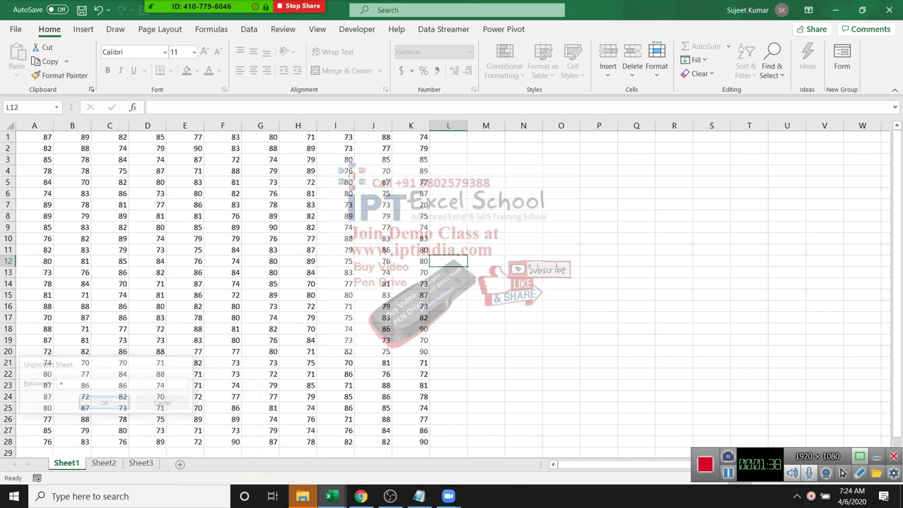
# Protect Sheet1 again with the Format cells permission ticked
pyautogui.rightClick(68, 463)
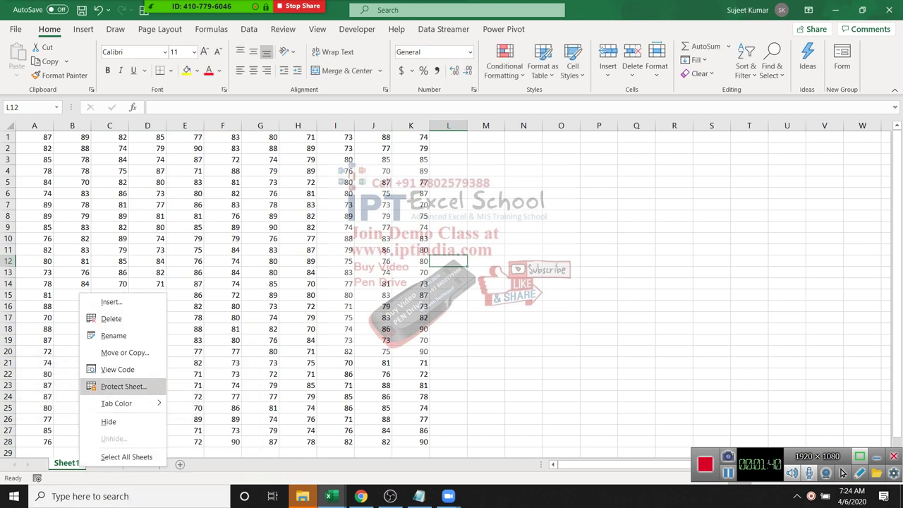
pyautogui.click(123, 386)
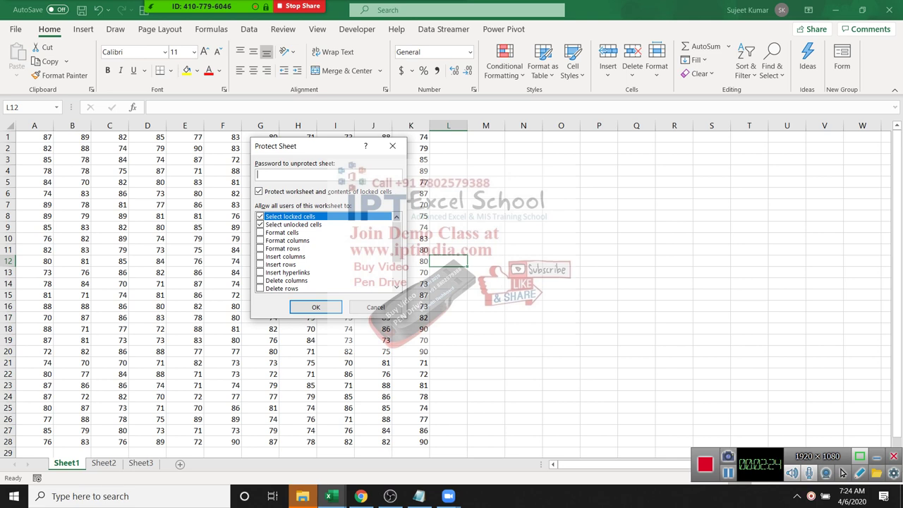
pyautogui.press('Down')
pyautogui.press('Down')
pyautogui.press('space')
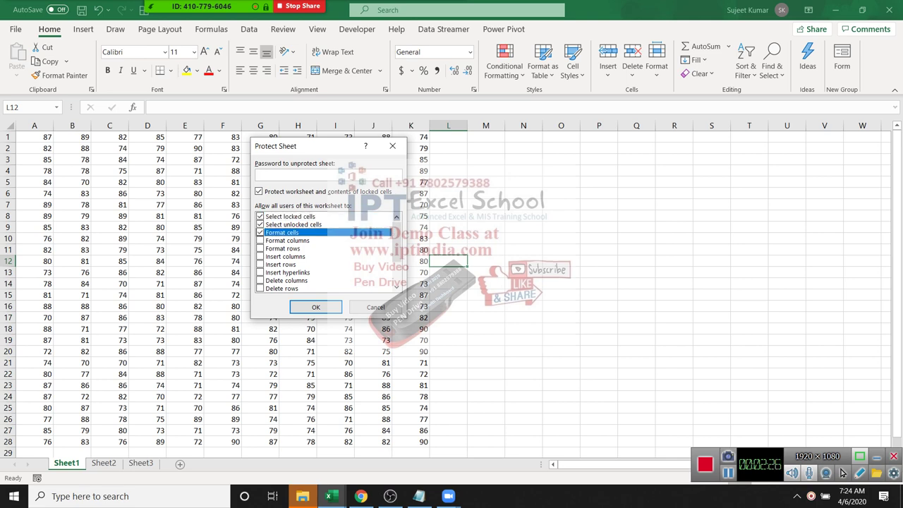
pyautogui.press('Return')
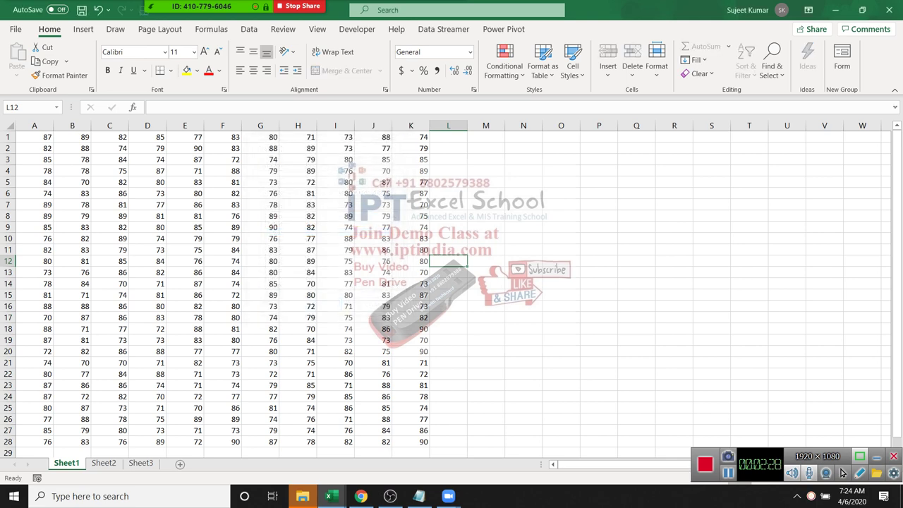
# Give E8:H15 a yellow fill and red font colour
pyautogui.moveTo(184, 216); pyautogui.dragTo(298, 295)
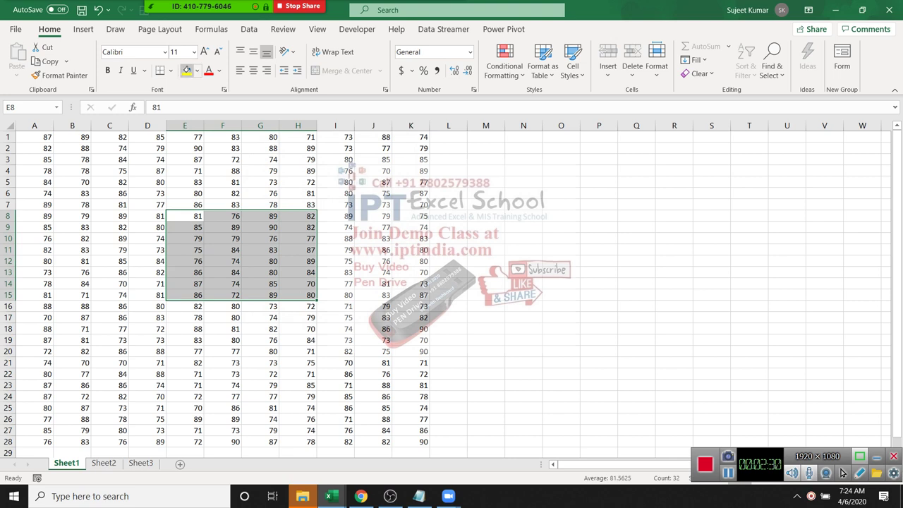
pyautogui.click(187, 71)
pyautogui.click(208, 71)
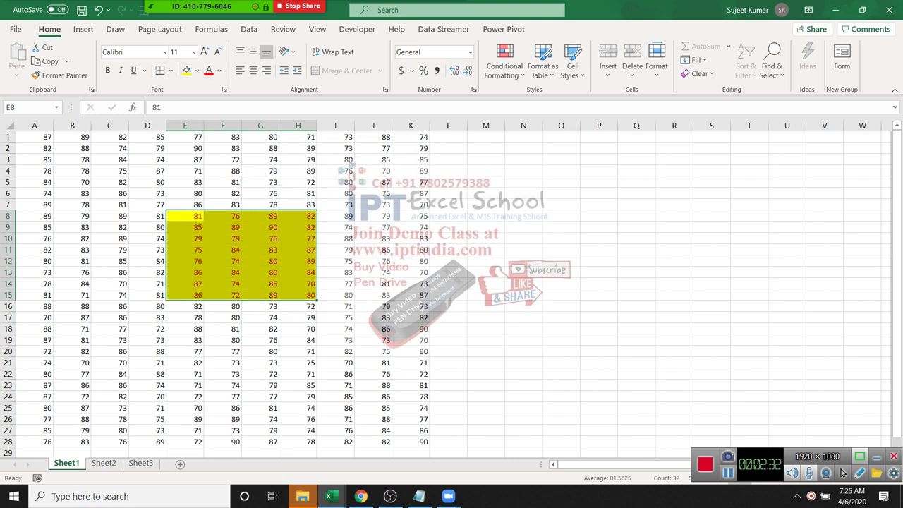
# Unprotect Sheet1 and bring up its Protect Sheet settings
pyautogui.click(411, 352)
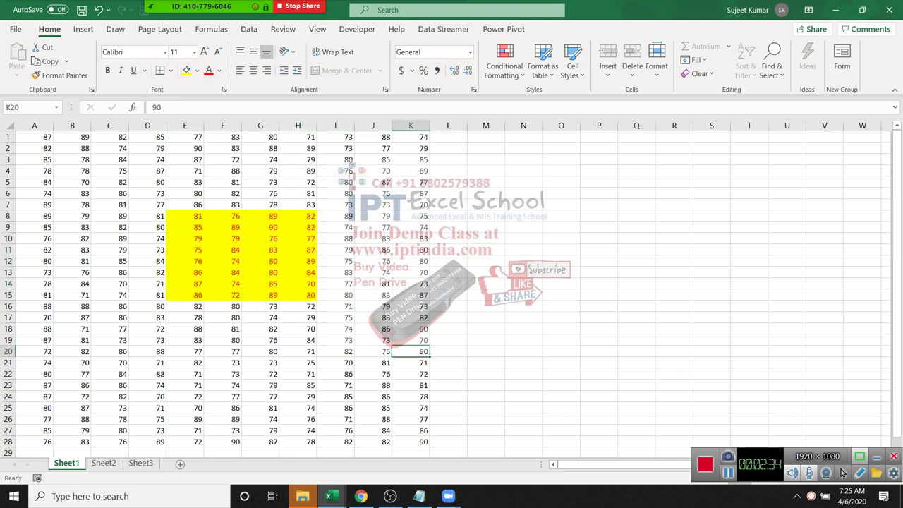
pyautogui.rightClick(67, 463)
pyautogui.click(113, 381)
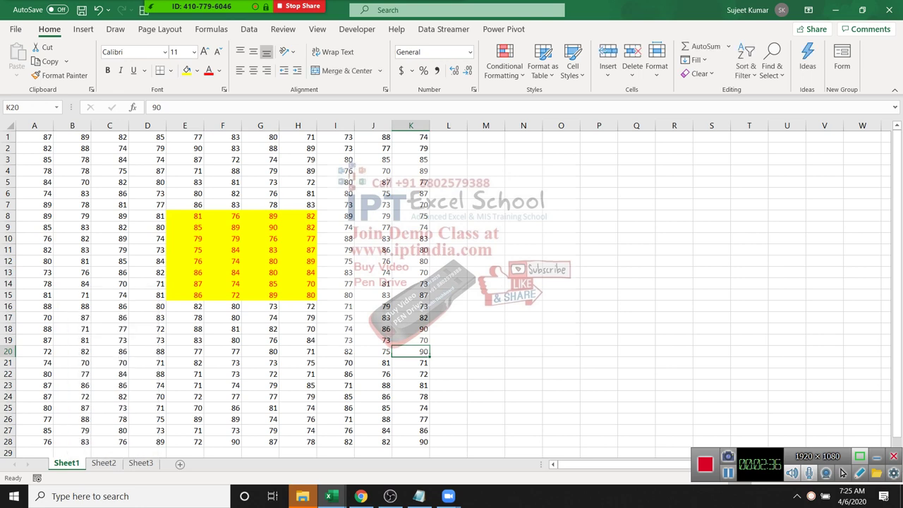
pyautogui.rightClick(67, 463)
pyautogui.click(113, 381)
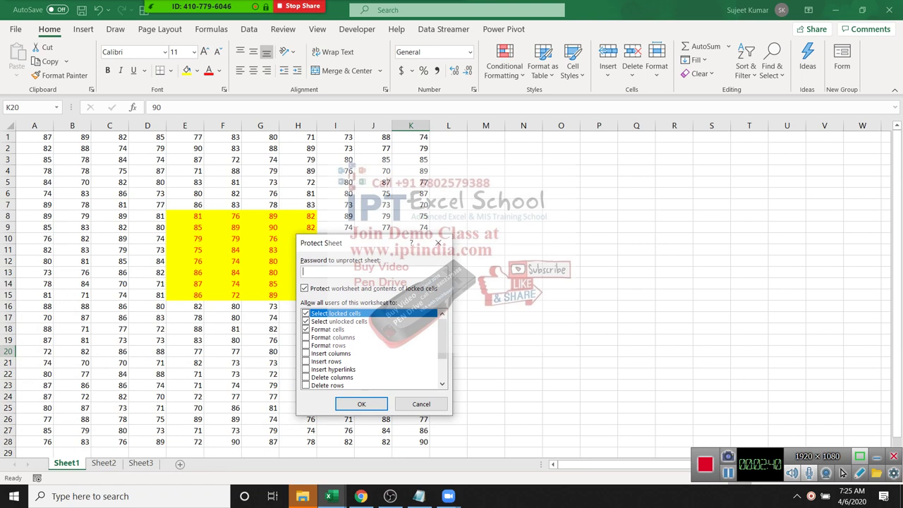
# Untick Select locked cells, Select unlocked cells and Format cells, then protect Sheet1 with a confirmed password
pyautogui.click(306, 330)
pyautogui.click(306, 313)
pyautogui.click(306, 321)
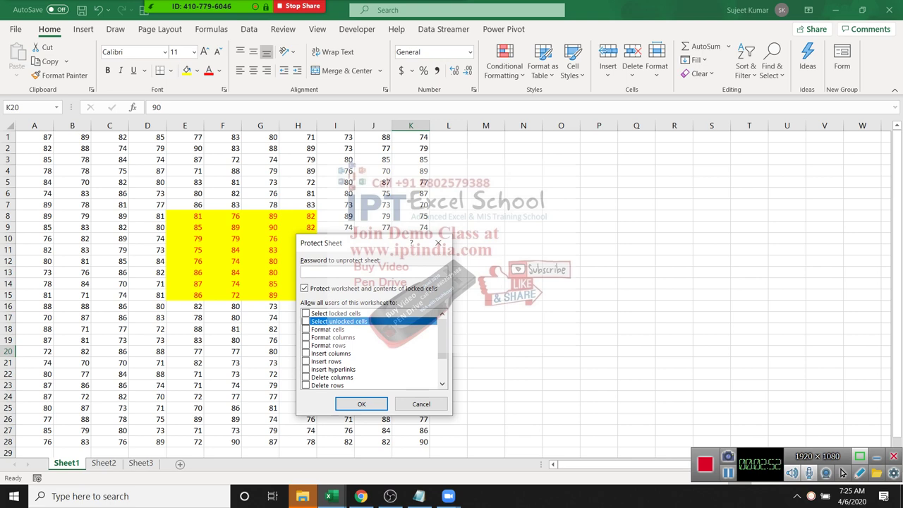
pyautogui.write('1')
pyautogui.press('Return')
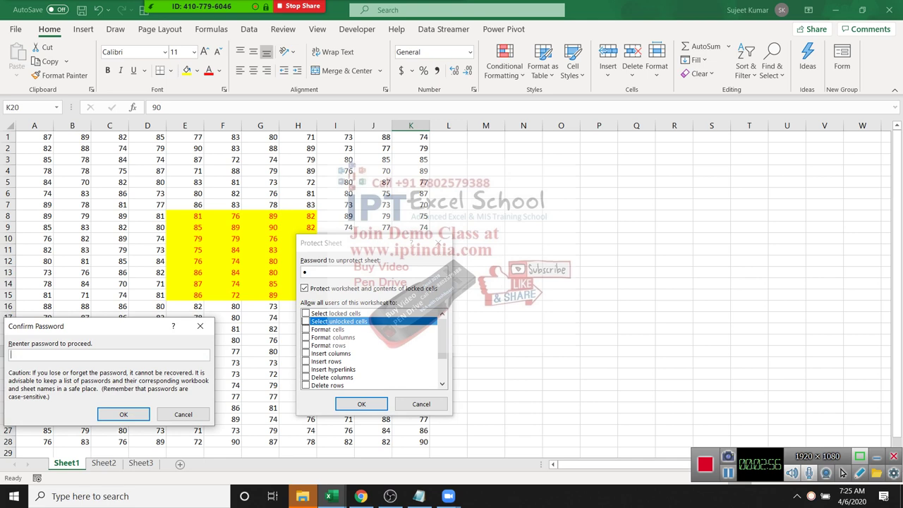
pyautogui.moveTo(106, 326); pyautogui.dragTo(364, 298)
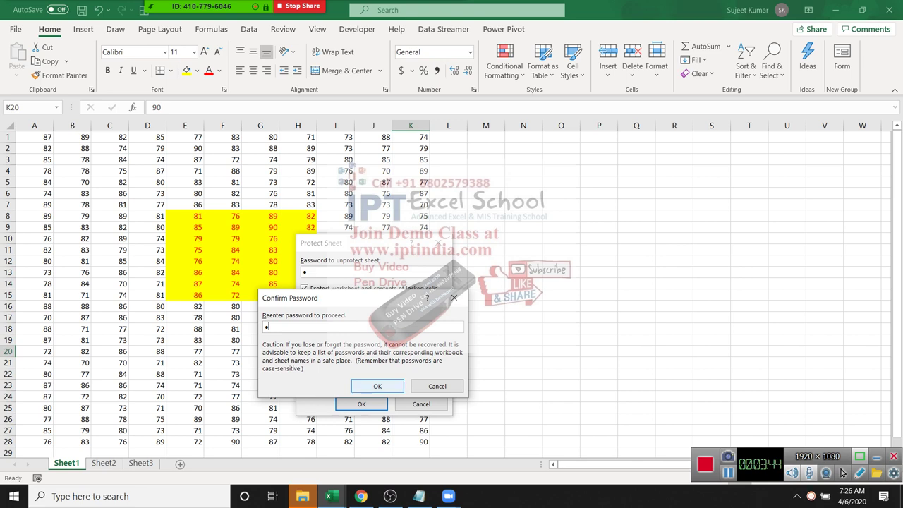
pyautogui.press('Return')
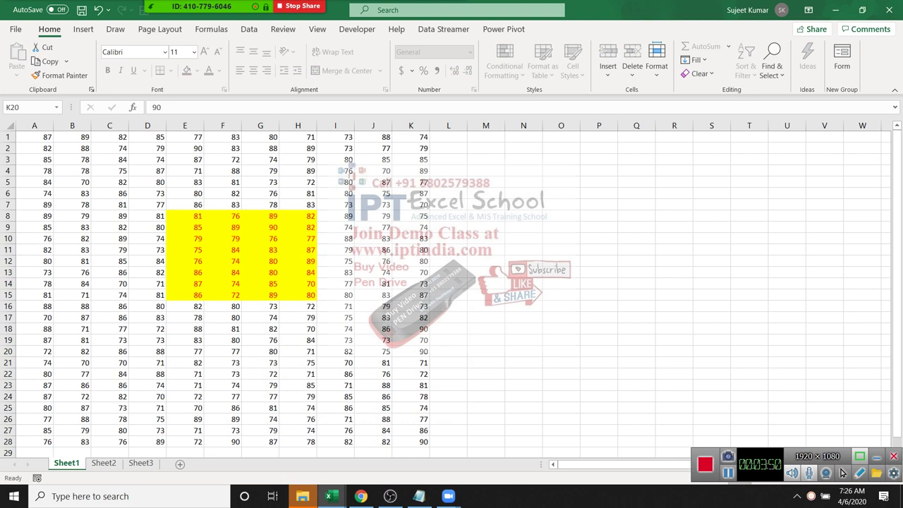
# Try copying K20 on protected Sheet1, cancel it, and show Zoom's participants list
pyautogui.hotkey('ctrl', 'c')
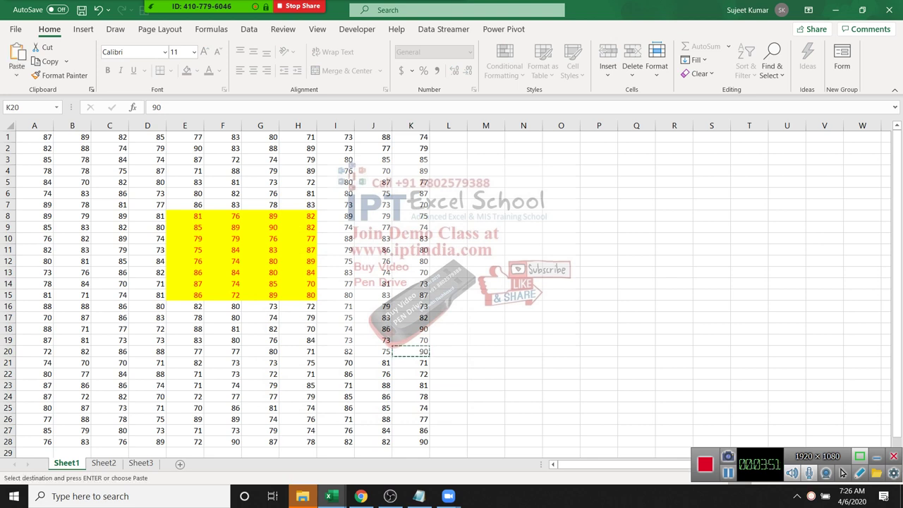
pyautogui.press('Escape')
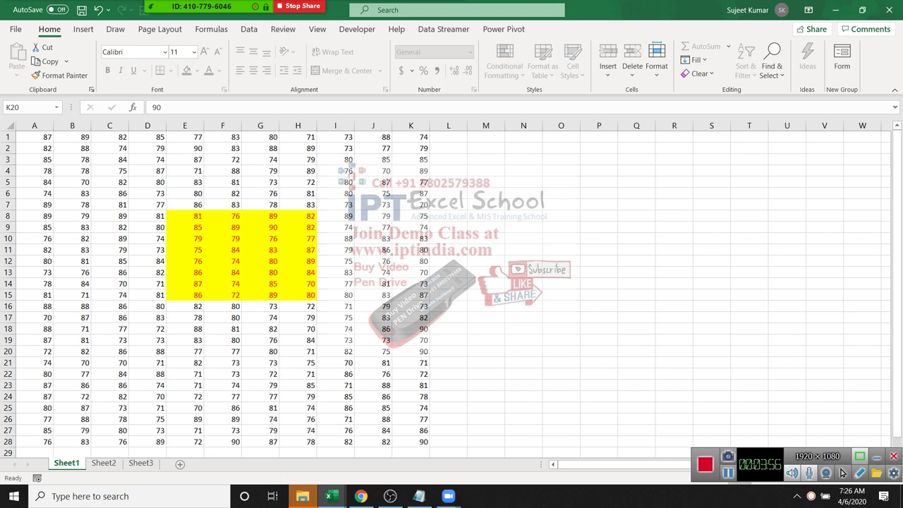
pyautogui.click(172, 16)
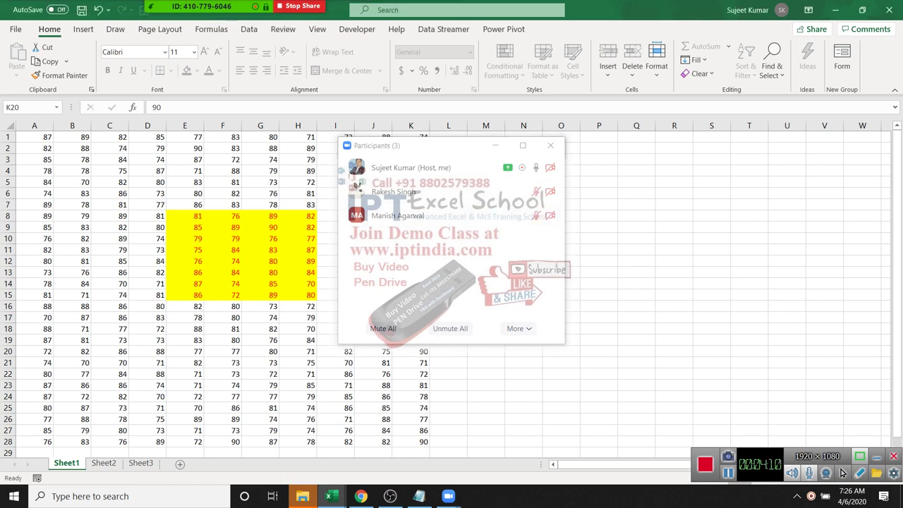
# On Sheet2, fill D5:G19 with yellow
pyautogui.hotkey('ctrl', 'pagedown')
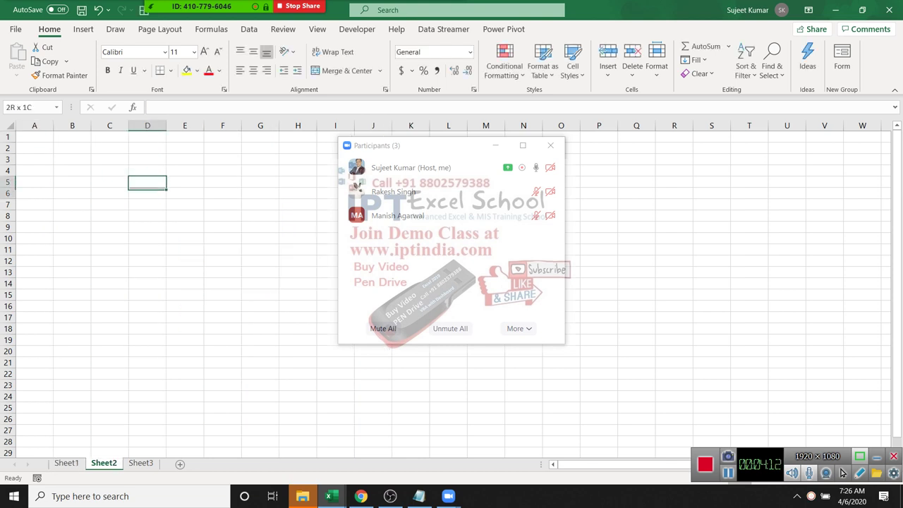
pyautogui.moveTo(147, 181); pyautogui.dragTo(260, 339)
pyautogui.click(186, 70)
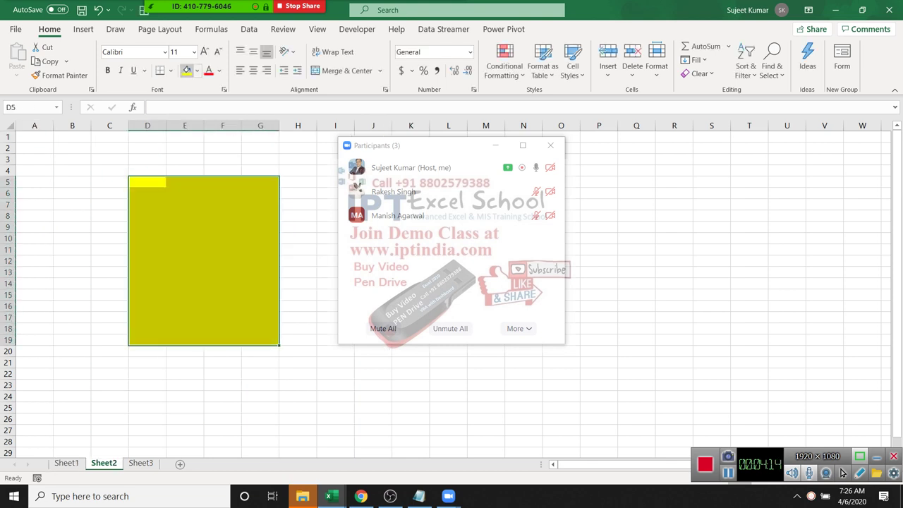
# Start typing 'sdsa' in D8, cancel the entry, and move to C8
pyautogui.press('Down')
pyautogui.press('Down')
pyautogui.press('Down')
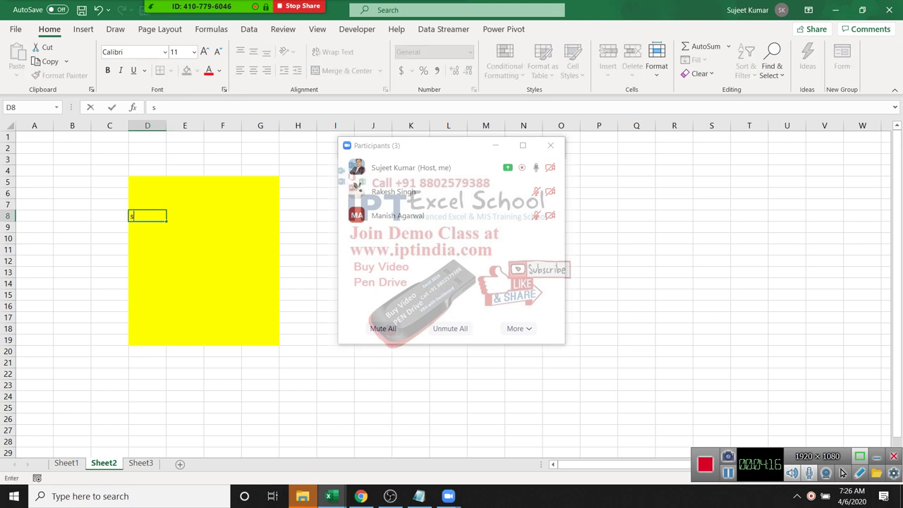
pyautogui.write('sdsa')
pyautogui.press('Escape')
pyautogui.press('Left')
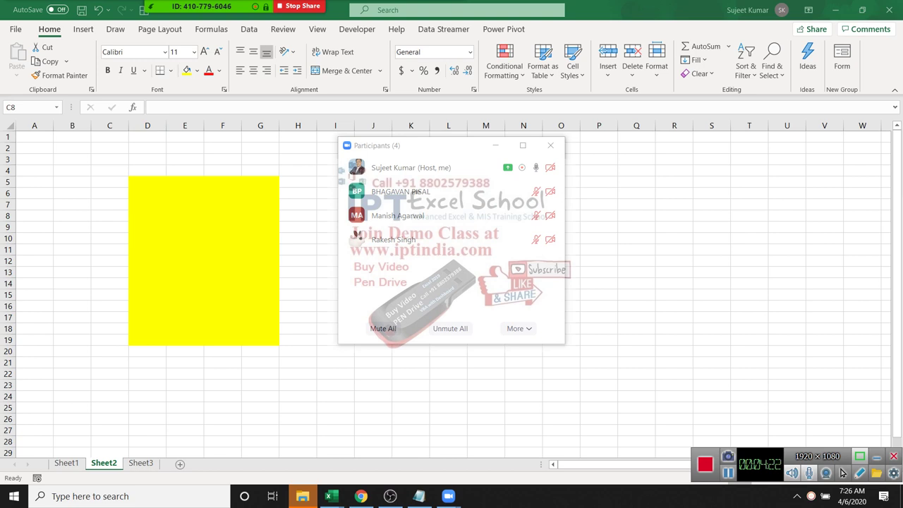
# Dismiss a participant's More menu and close Zoom's Participants window
pyautogui.click(535, 192)
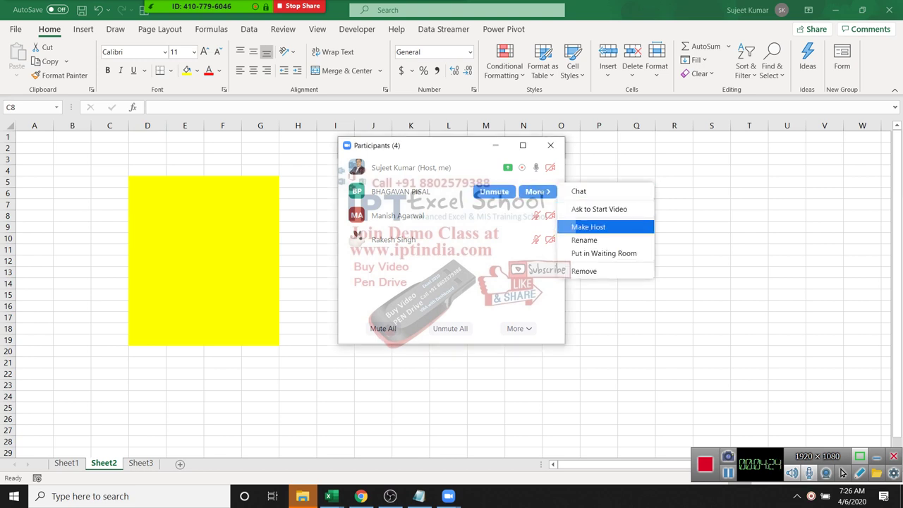
pyautogui.press('Escape')
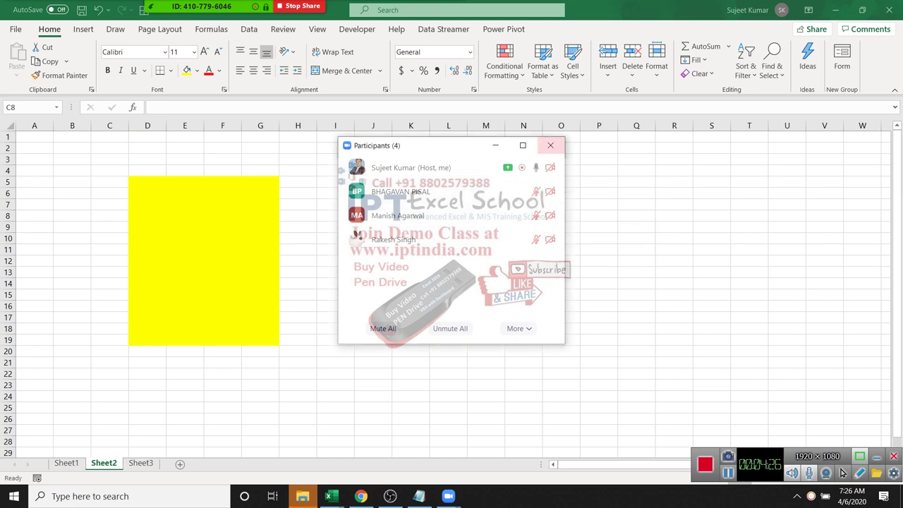
pyautogui.click(551, 145)
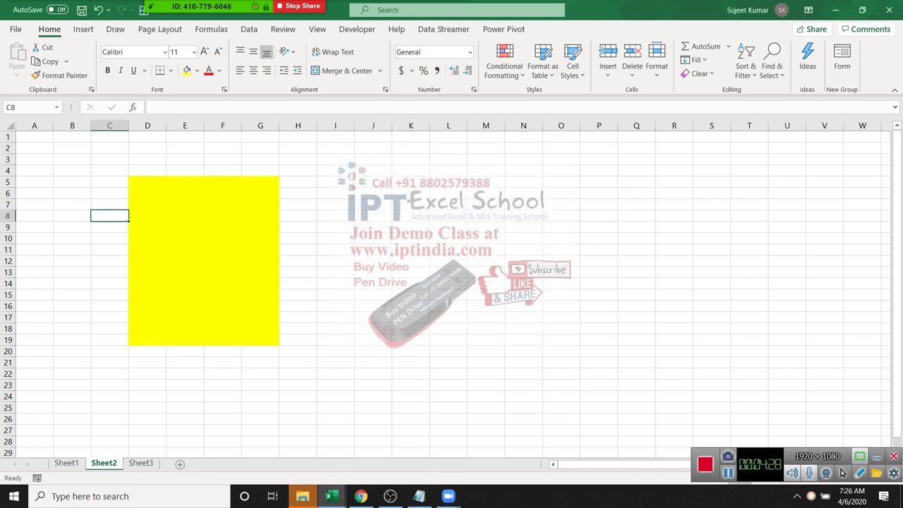
# Select D5:G19, then D7:E12 and an empty range right of the block
pyautogui.moveTo(147, 181); pyautogui.dragTo(261, 339)
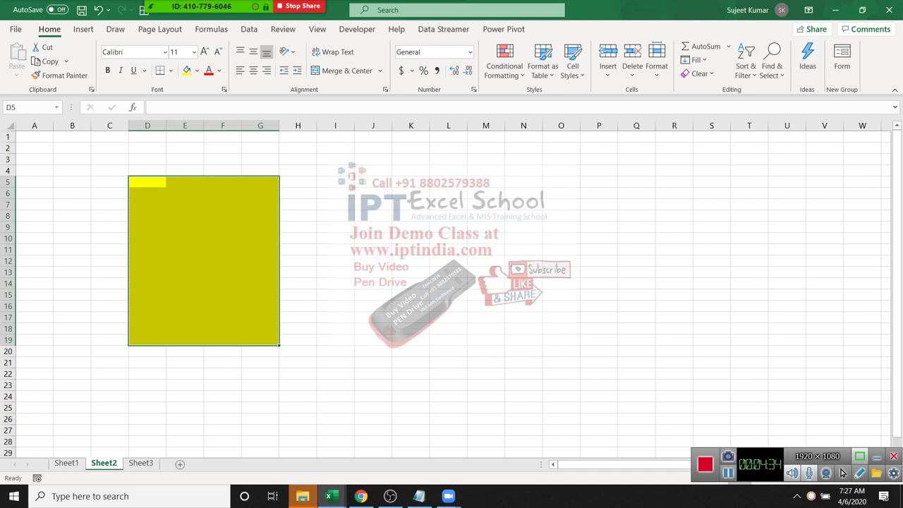
pyautogui.click(222, 262)
pyautogui.click(147, 205)
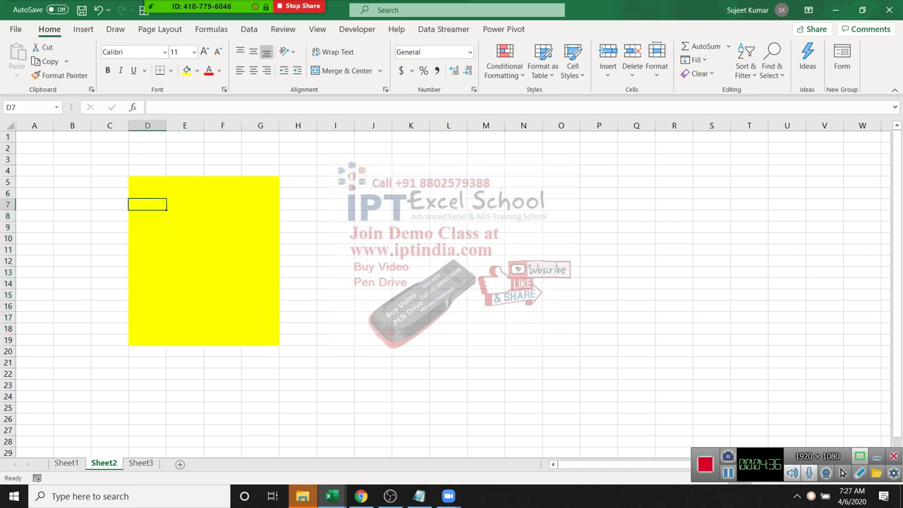
pyautogui.moveTo(148, 205); pyautogui.dragTo(185, 262)
pyautogui.moveTo(411, 237)
pyautogui.mouseDown()
pyautogui.moveTo(485, 352)
pyautogui.moveTo(324, 388)
pyautogui.mouseUp()
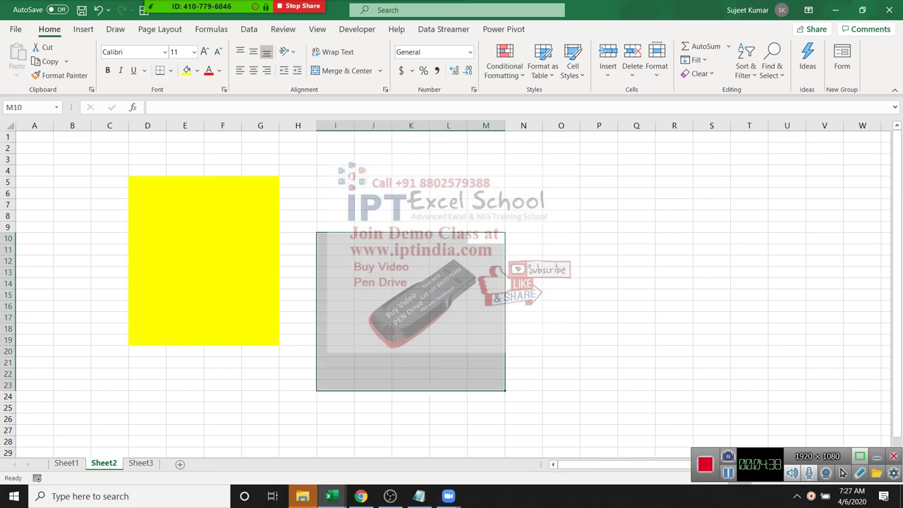
pyautogui.click(222, 385)
# Protect Sheet2 accepting the default options, then return to A1
pyautogui.rightClick(104, 463)
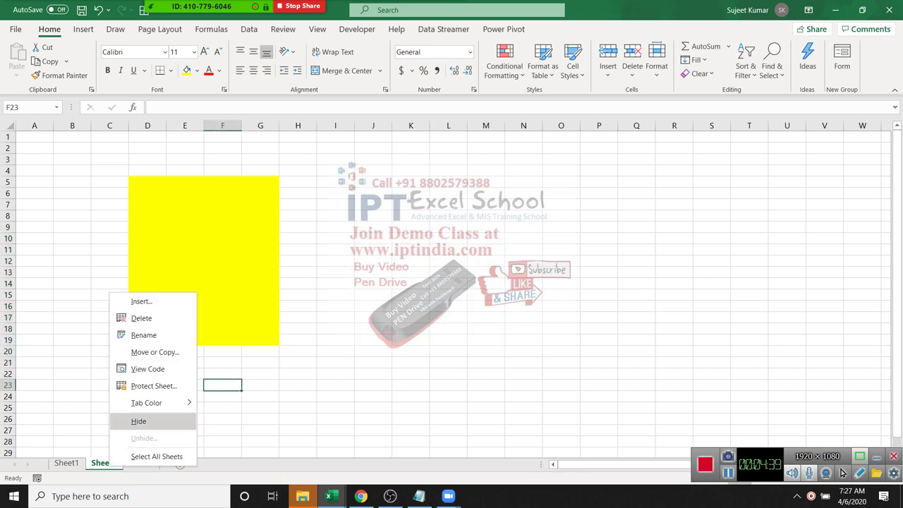
pyautogui.click(151, 386)
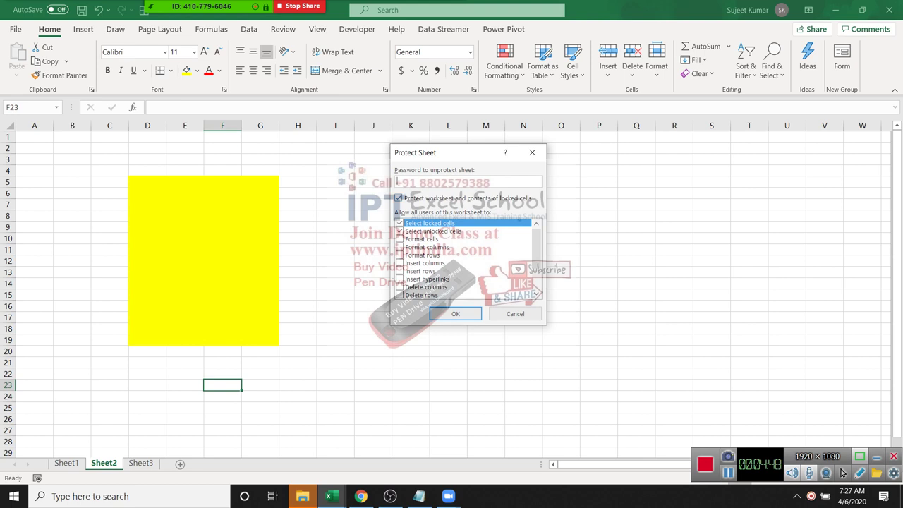
pyautogui.press('Return')
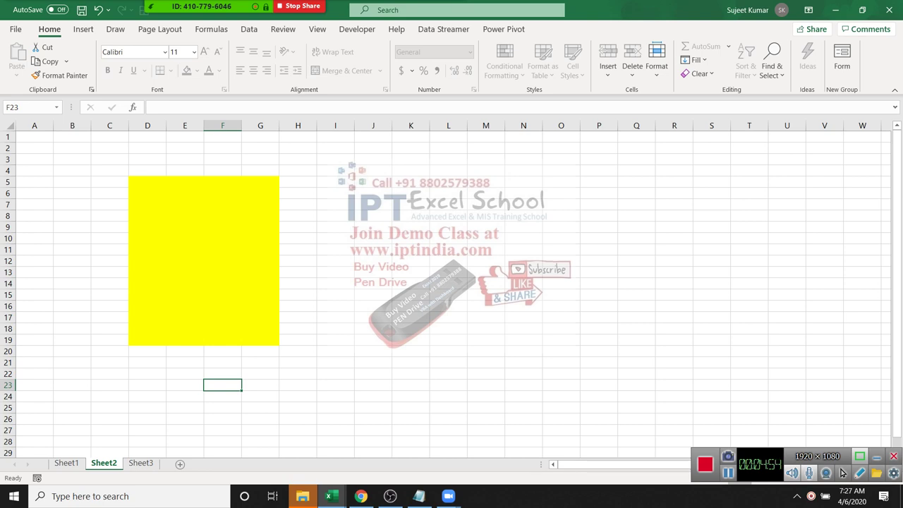
pyautogui.hotkey('ctrl', 'Home')
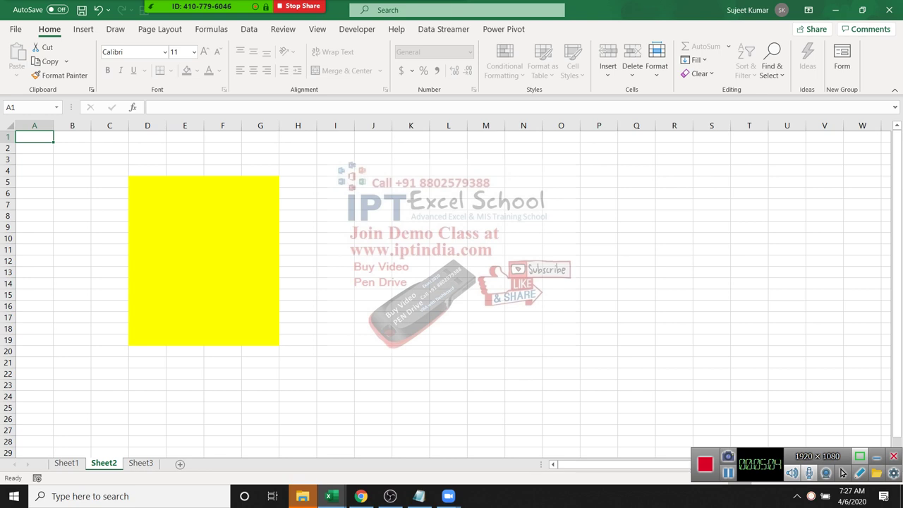
# Remove the protection from Sheet2
pyautogui.rightClick(74, 165)
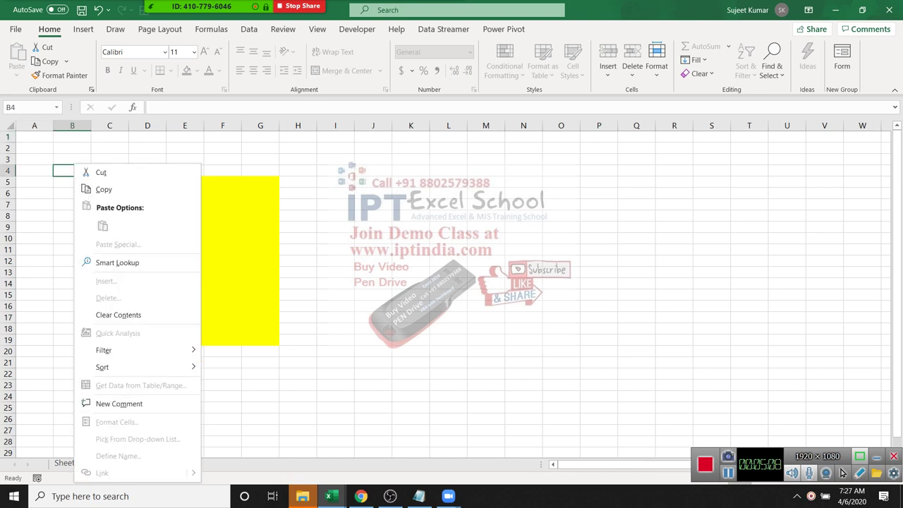
pyautogui.press('Escape')
pyautogui.rightClick(104, 463)
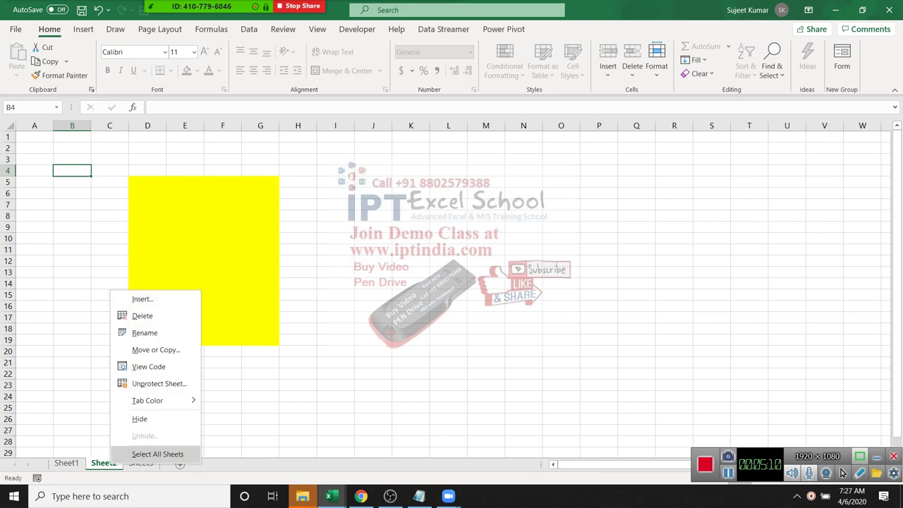
pyautogui.press('Escape')
# Check A3's Locked and Hidden settings in Format Cells, cancel, then select D5:G19
pyautogui.rightClick(43, 159)
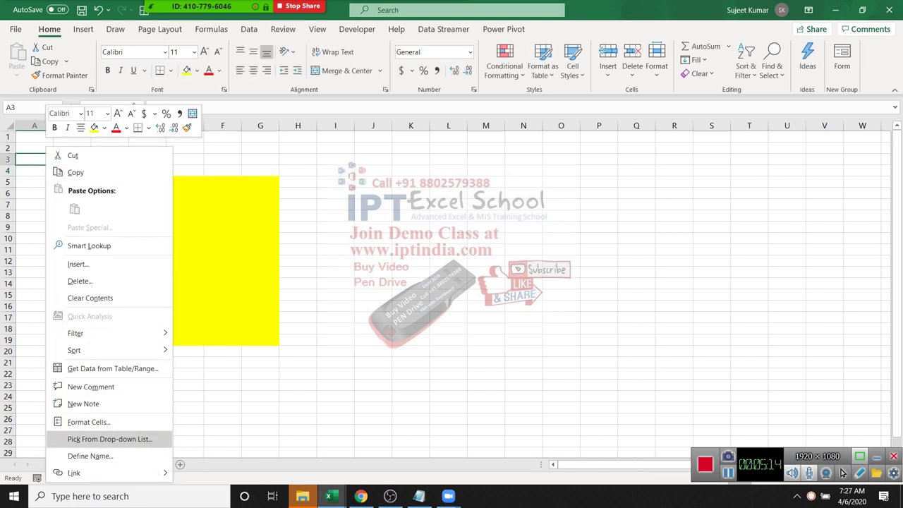
pyautogui.click(88, 422)
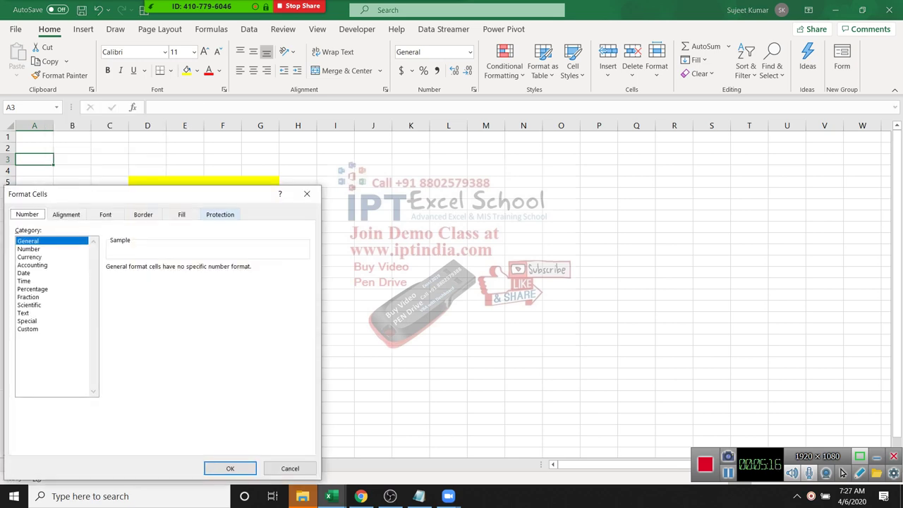
pyautogui.click(220, 215)
pyautogui.moveTo(121, 193); pyautogui.dragTo(389, 127)
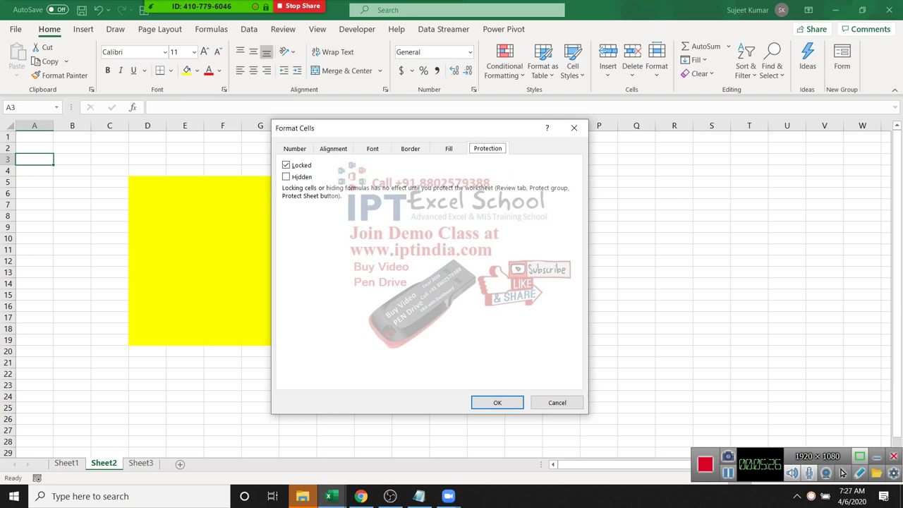
pyautogui.press('Tab')
pyautogui.press('Return')
pyautogui.moveTo(147, 182)
pyautogui.mouseDown()
pyautogui.moveTo(260, 339)
pyautogui.moveTo(251, 333)
pyautogui.mouseUp()
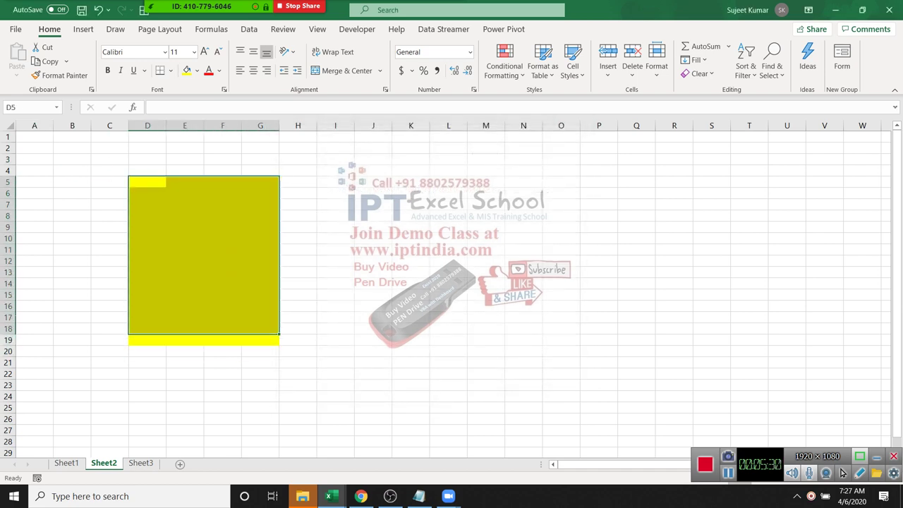
# Clear the Locked option for Sheet2's yellow D5:G18 block in Format Cells (Ctrl+1)
pyautogui.rightClick(251, 333)
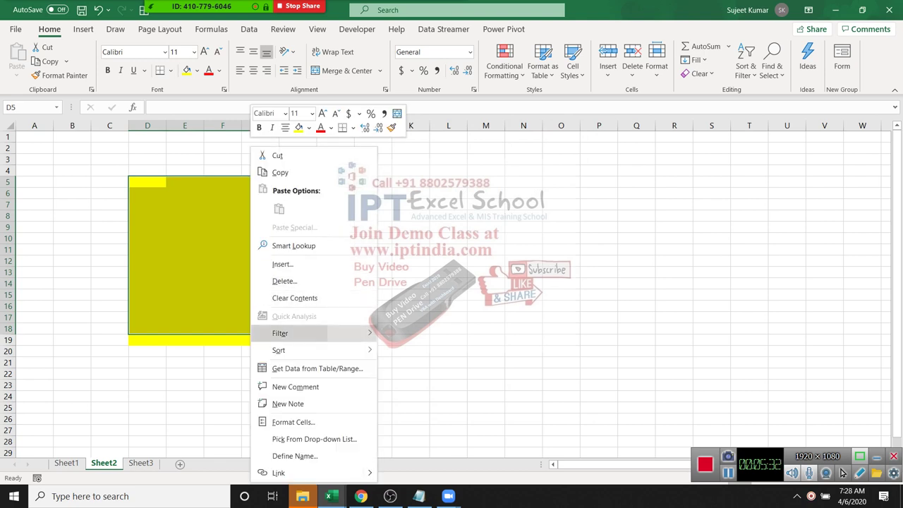
pyautogui.press('Escape')
pyautogui.hotkey('ctrl', '1')
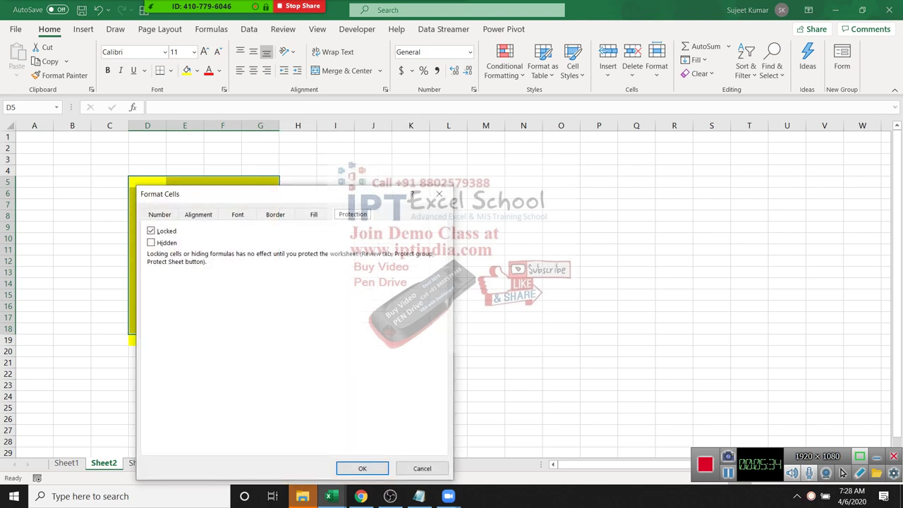
pyautogui.hotkey('alt', 'l')
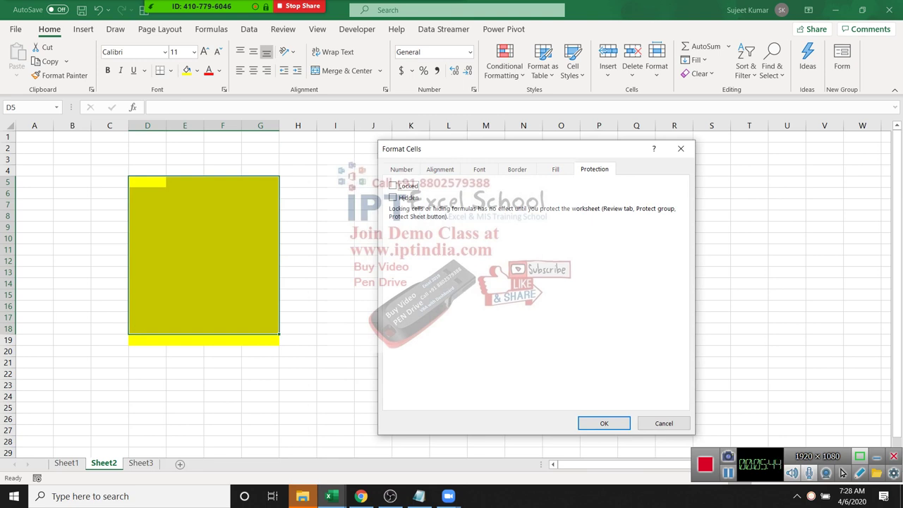
pyautogui.press('Return')
# Protect Sheet2 with the default protection settings
pyautogui.rightClick(104, 463)
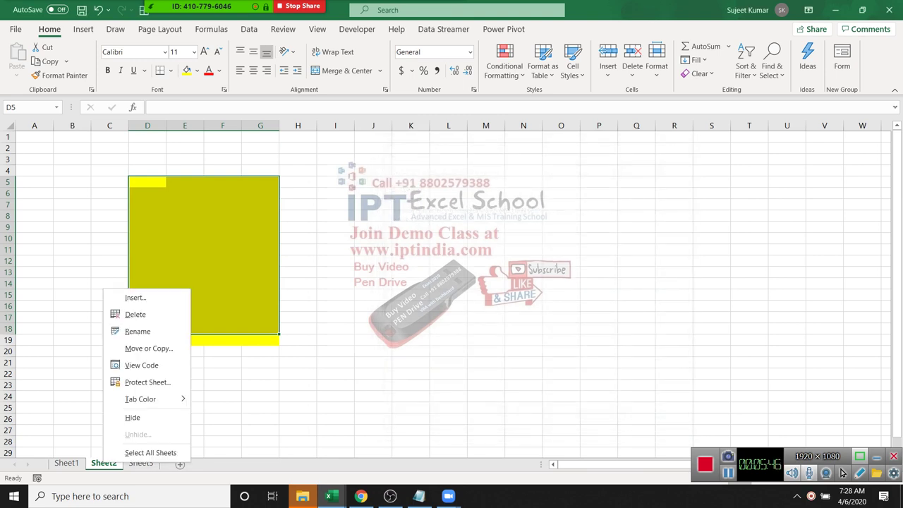
pyautogui.click(141, 380)
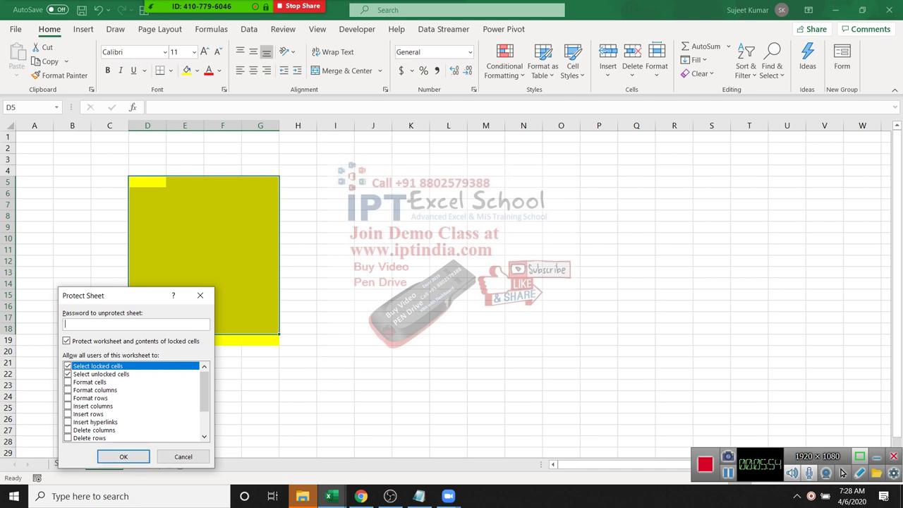
pyautogui.press('Return')
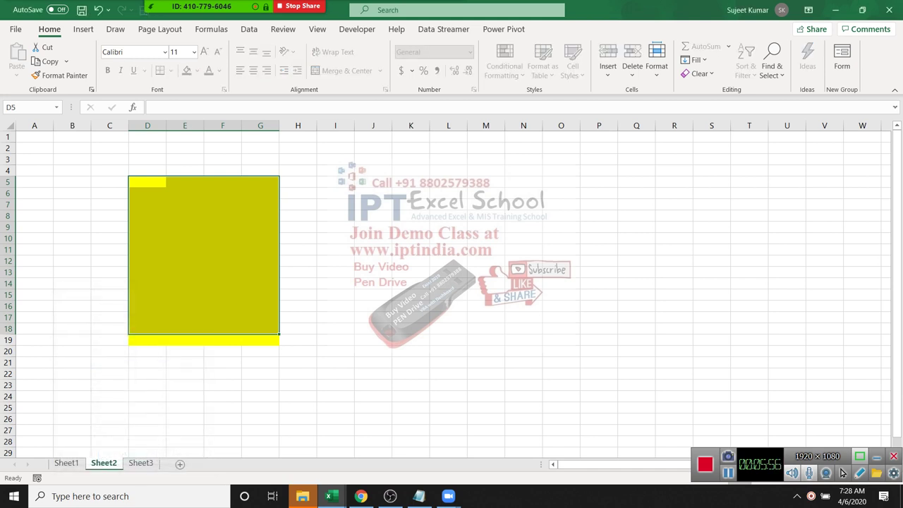
# Try entering 1 in E26 outside the yellow block and dismiss the protection warning
pyautogui.click(185, 418)
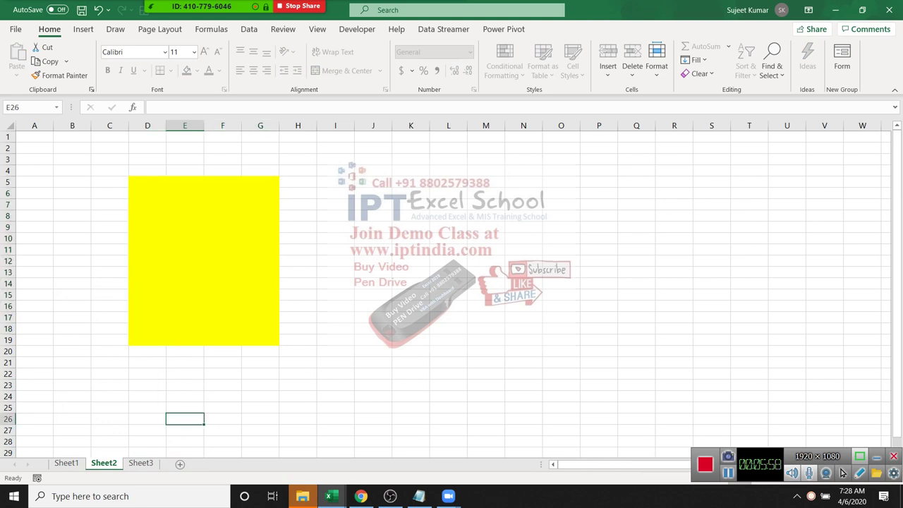
pyautogui.write('1')
pyautogui.press('Return')
# Enter zxc in E13, cds in F12 and sdf in F14 inside the unlocked block
pyautogui.click(185, 272)
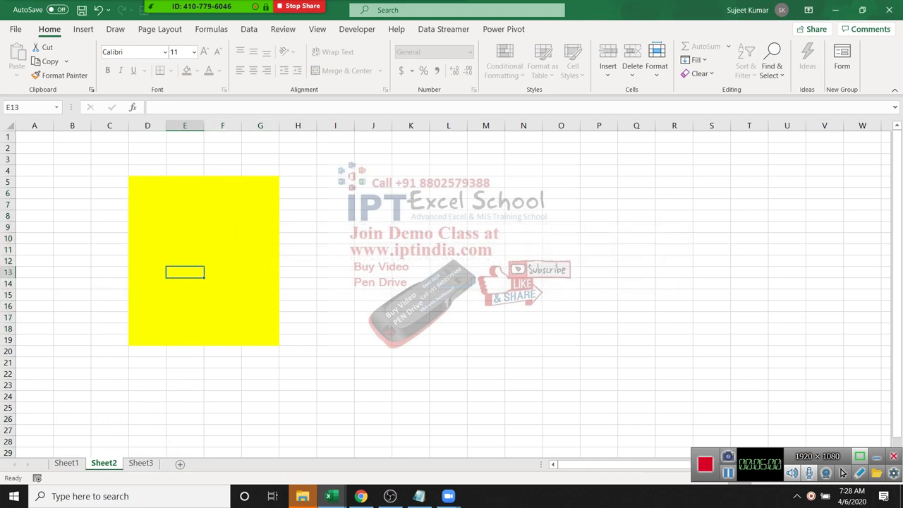
pyautogui.write('zxc')
pyautogui.click(223, 261)
pyautogui.write('cds')
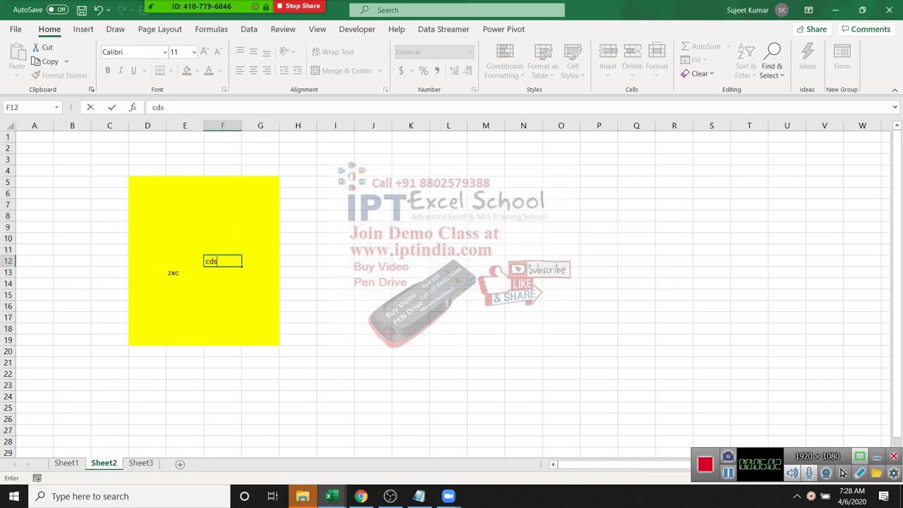
pyautogui.click(222, 283)
pyautogui.write('sdf')
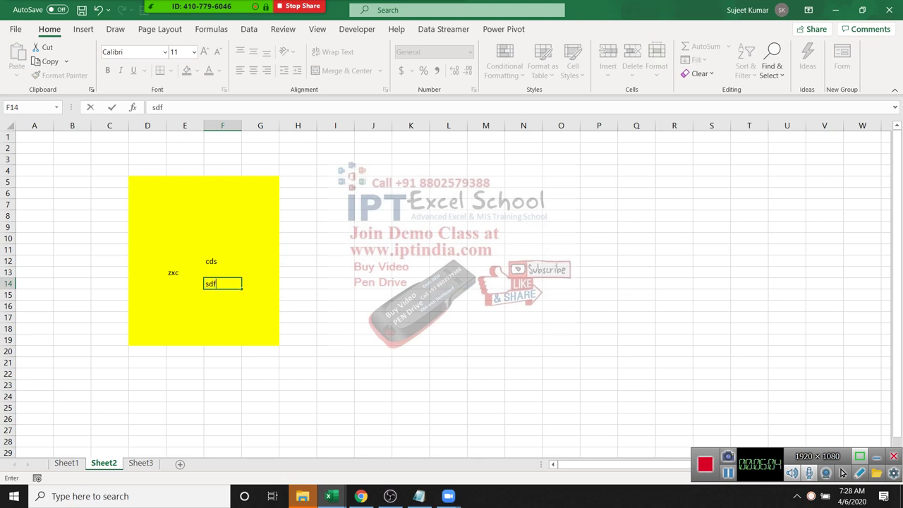
pyautogui.click(185, 261)
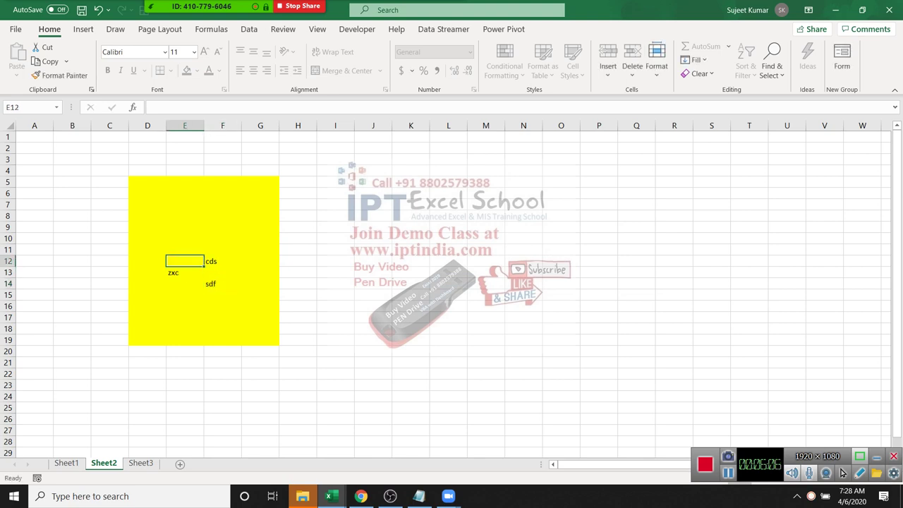
# Select D8:H17 on Sheet3, then check a participant's options in Zoom's participant list and close it
pyautogui.hotkey('ctrl', 'pagedown')
pyautogui.moveTo(147, 216); pyautogui.dragTo(298, 317)
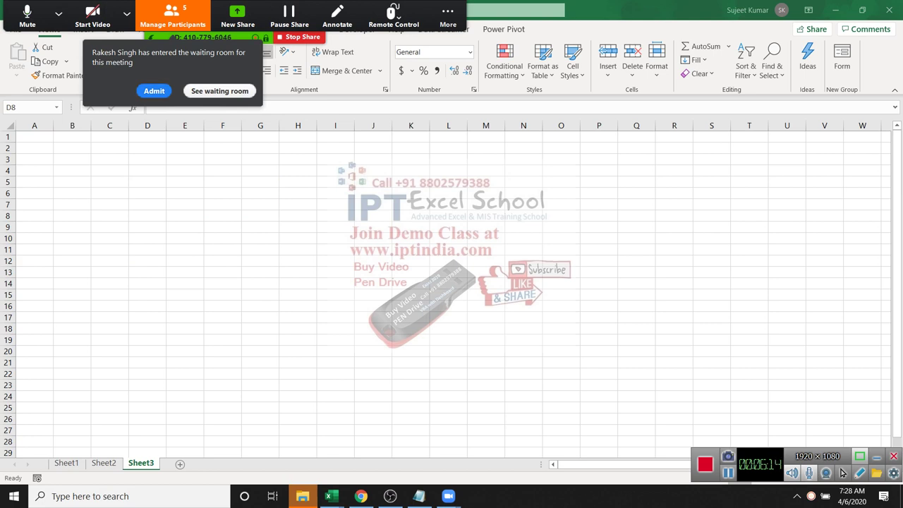
pyautogui.click(173, 17)
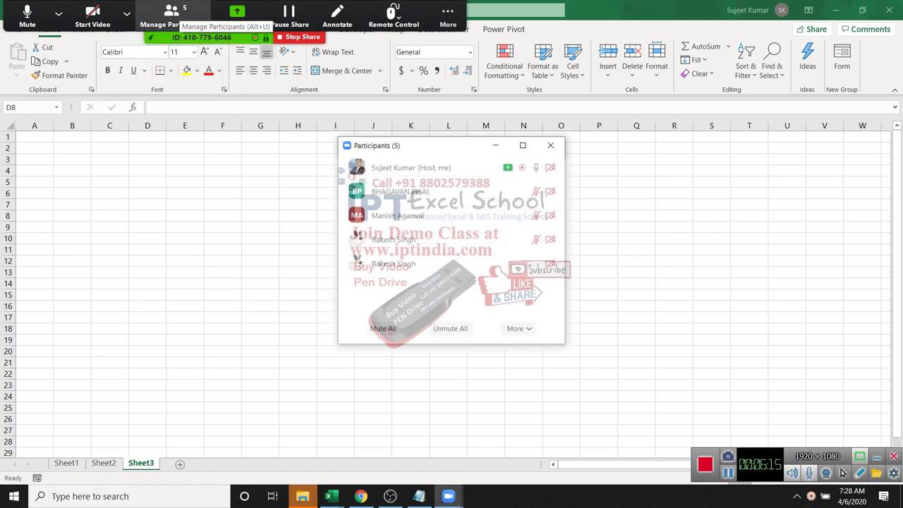
pyautogui.moveTo(494, 239)
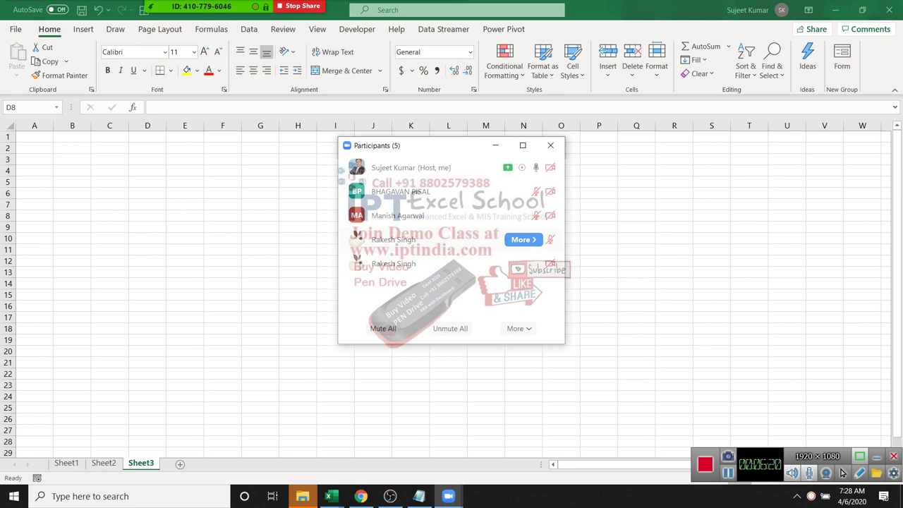
pyautogui.click(538, 263)
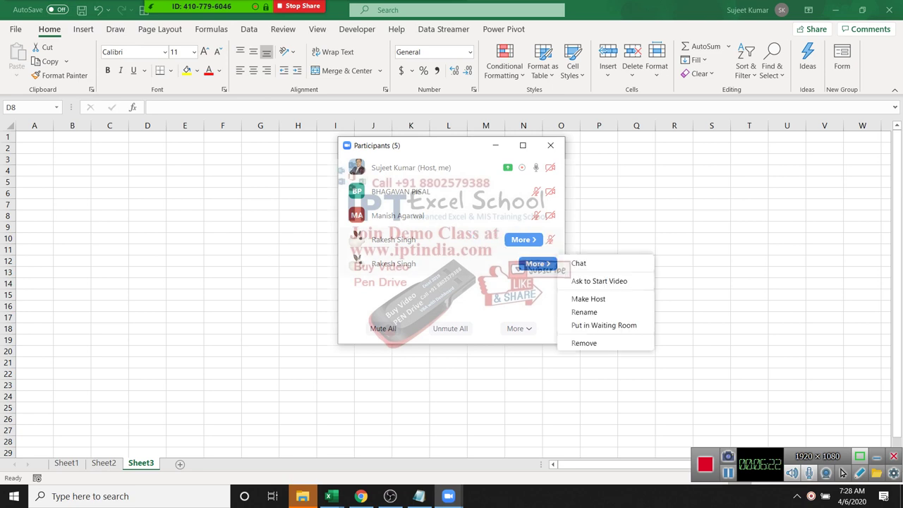
pyautogui.press('Escape')
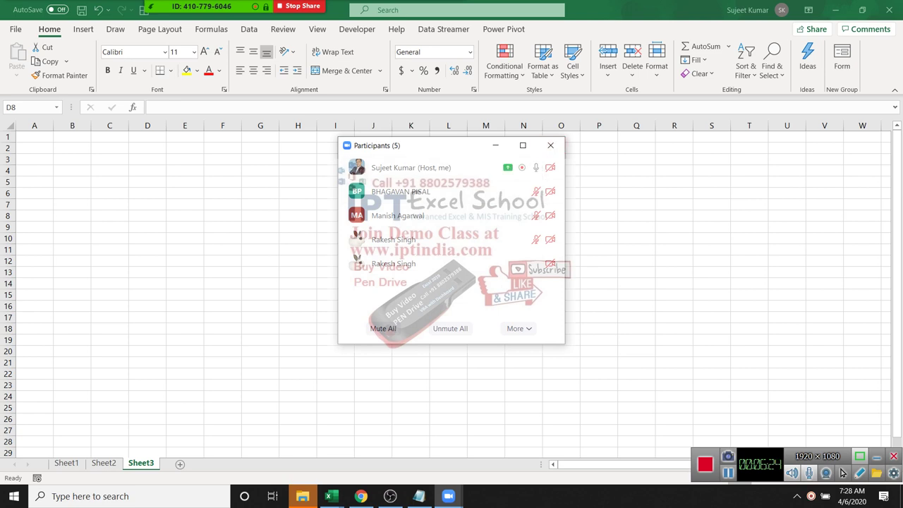
pyautogui.click(550, 145)
# Fill the range D8:H17 on Sheet3 with red
pyautogui.moveTo(147, 215); pyautogui.dragTo(297, 316)
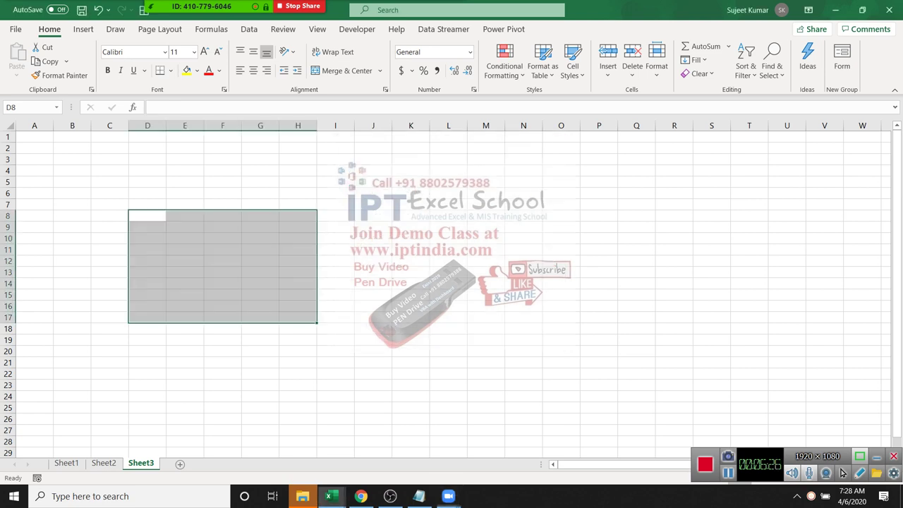
pyautogui.rightClick(167, 275)
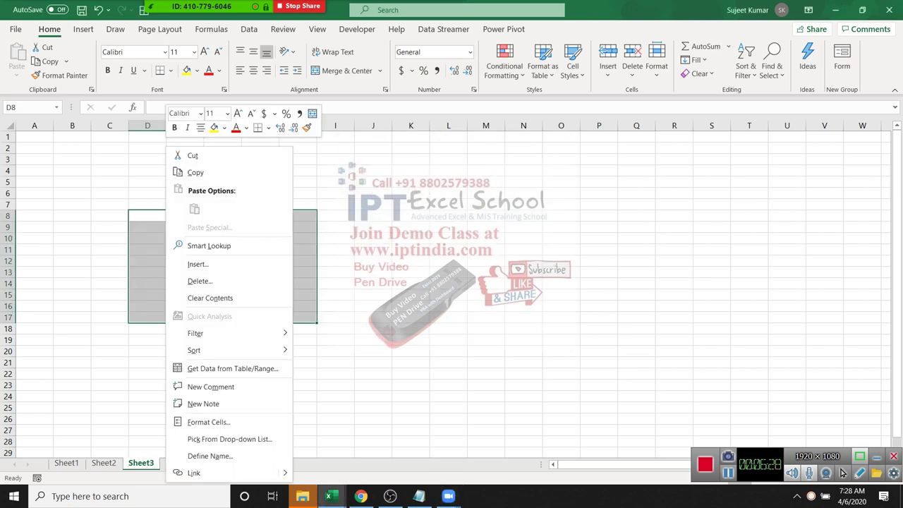
pyautogui.press('Escape')
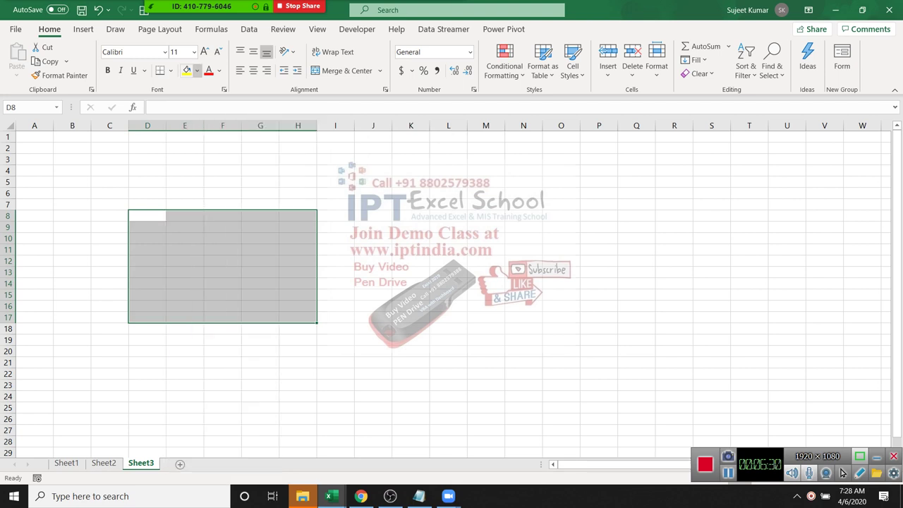
pyautogui.click(197, 70)
pyautogui.click(194, 181)
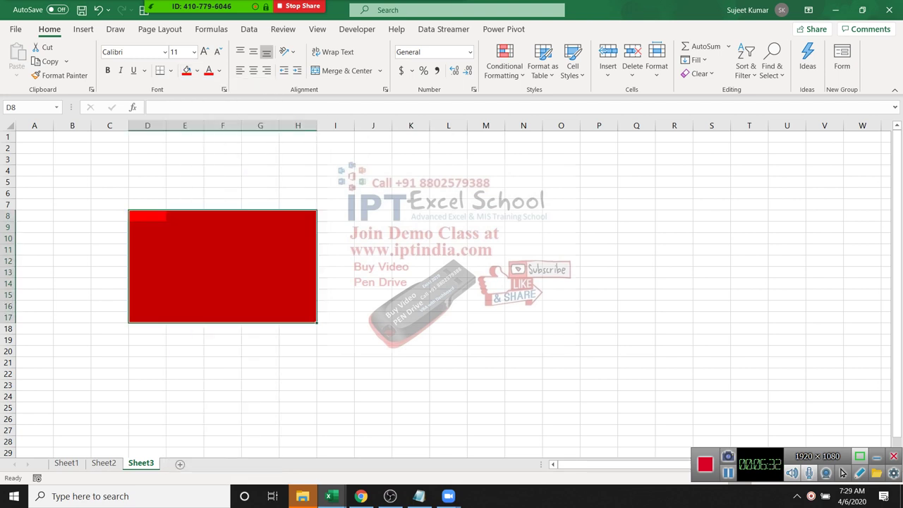
pyautogui.click(185, 238)
pyautogui.click(126, 185)
# Inspect cell B2's protection settings in Format Cells and close without changes
pyautogui.click(35, 148)
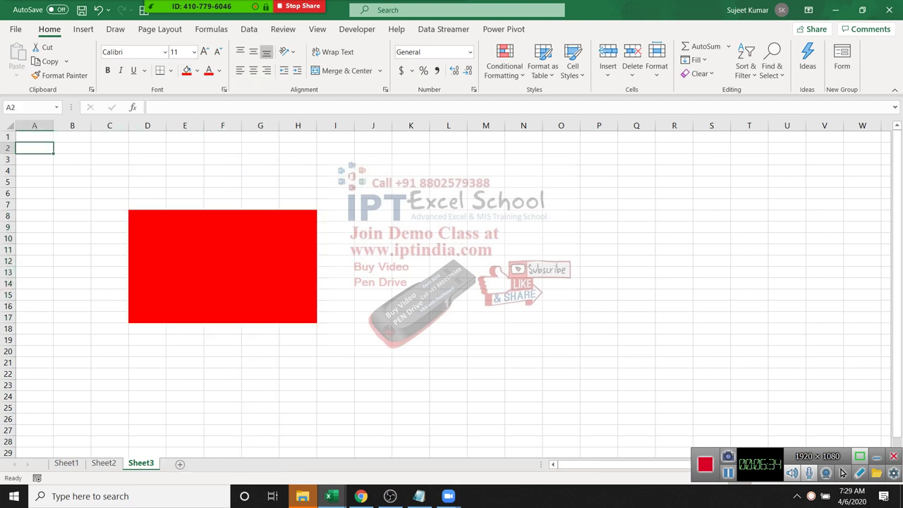
pyautogui.rightClick(74, 147)
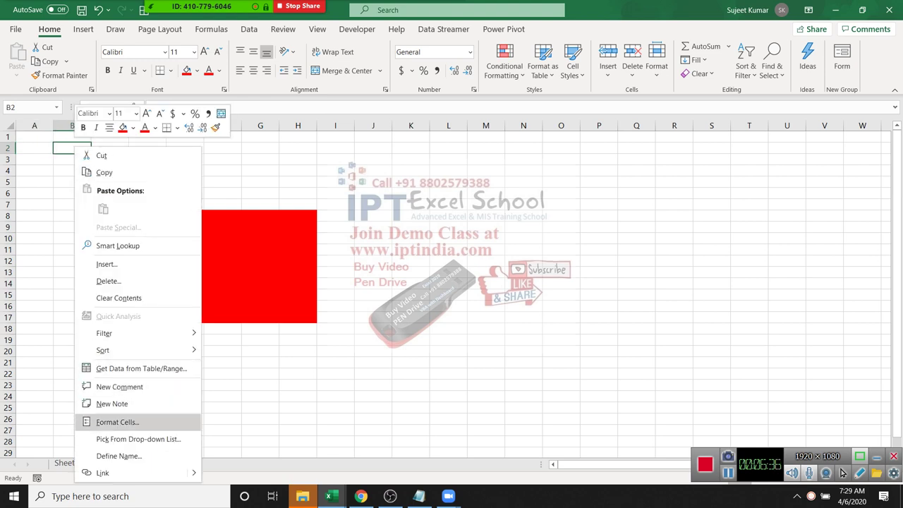
pyautogui.click(117, 422)
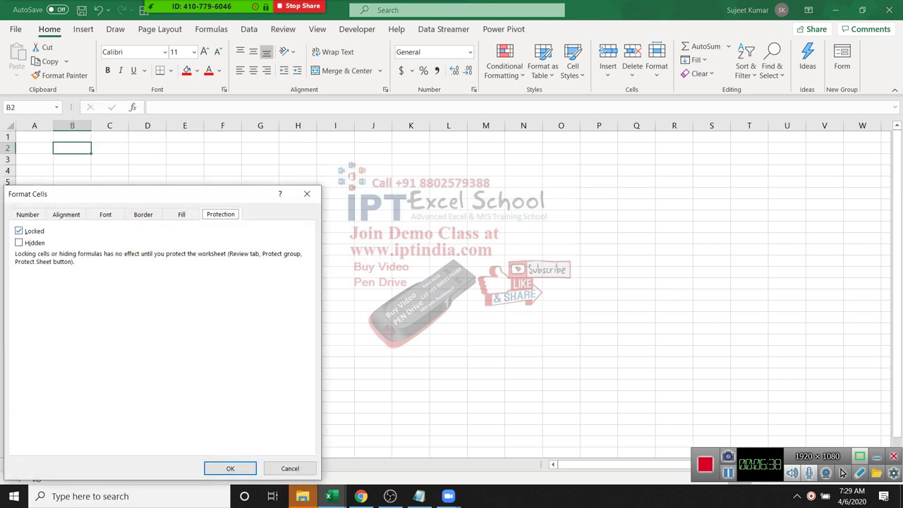
pyautogui.press('Return')
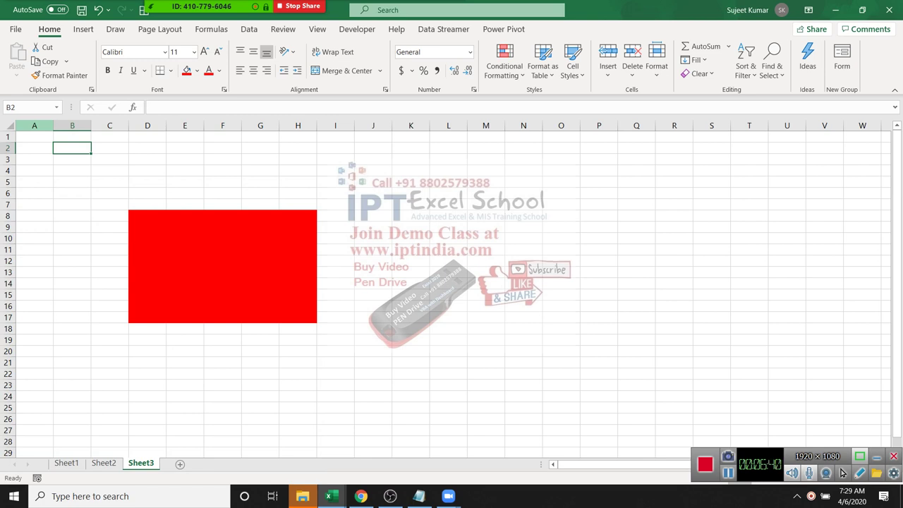
# Select the whole sheet and clear the Locked option for every cell
pyautogui.click(9, 127)
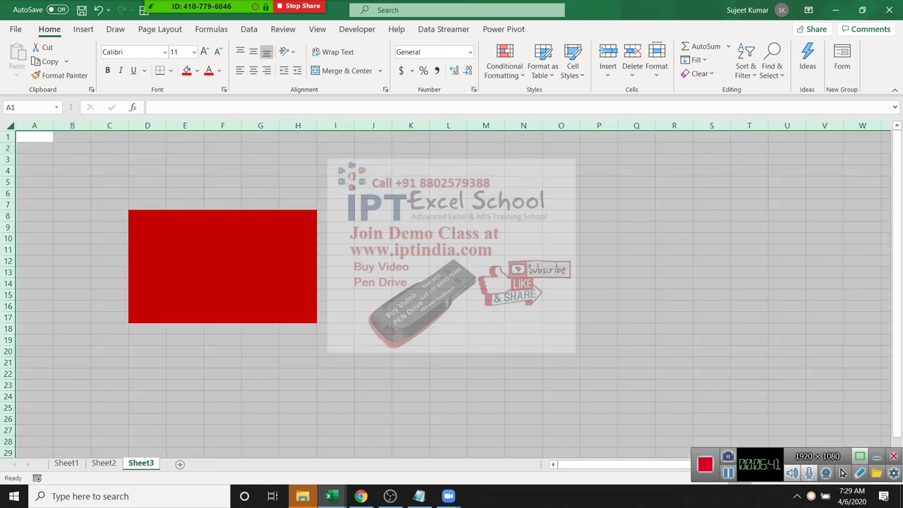
pyautogui.rightClick(103, 177)
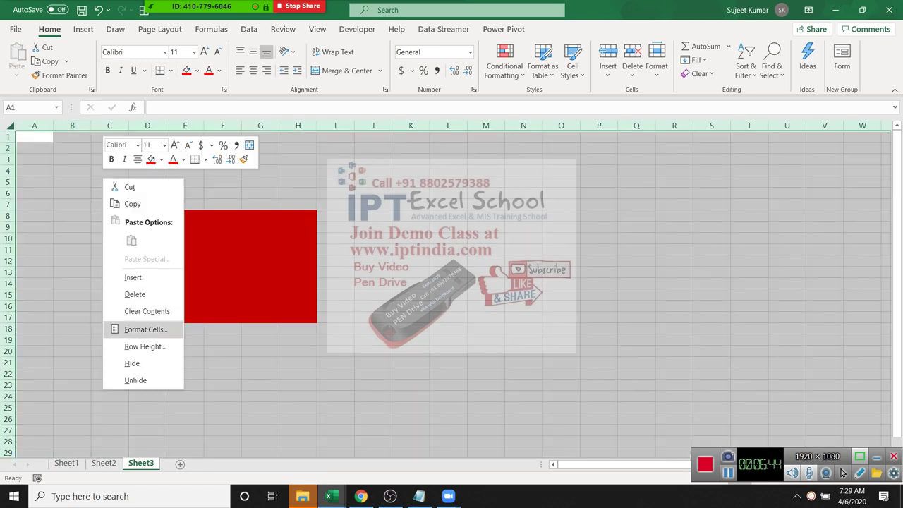
pyautogui.click(130, 329)
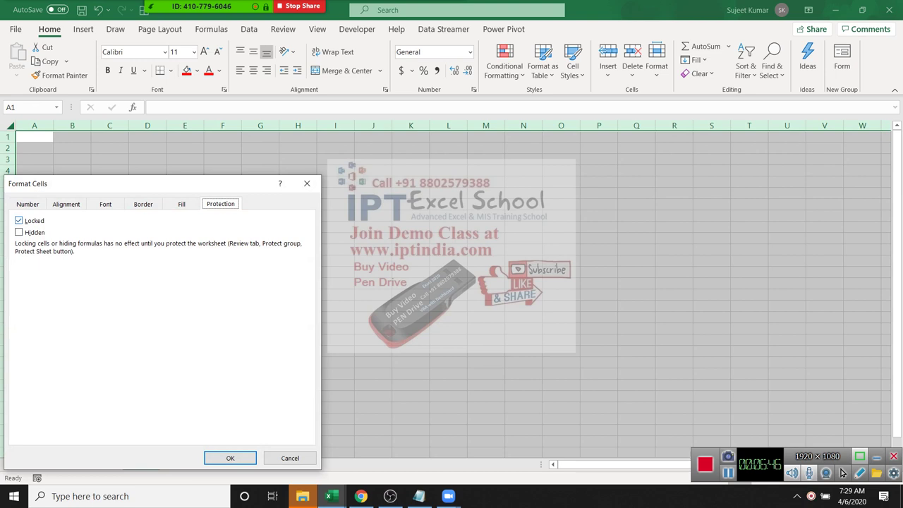
pyautogui.press('Tab')
pyautogui.press('space')
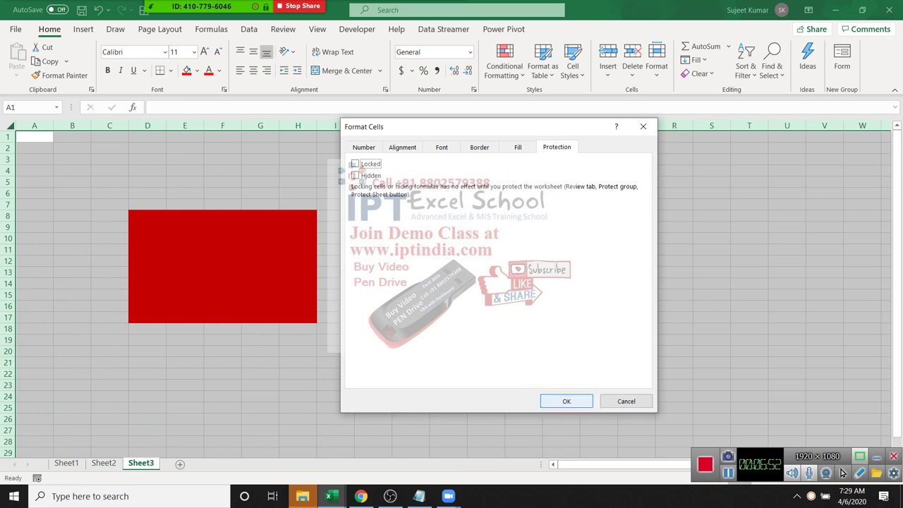
pyautogui.press('Tab')
pyautogui.press('Tab')
pyautogui.press('Return')
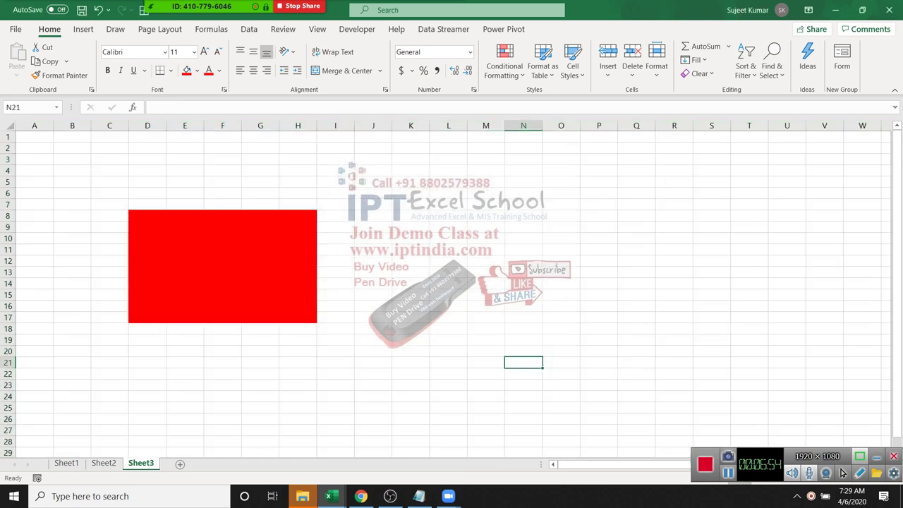
# Set the red D8:H17 block back to Locked
pyautogui.moveTo(147, 216); pyautogui.dragTo(297, 317)
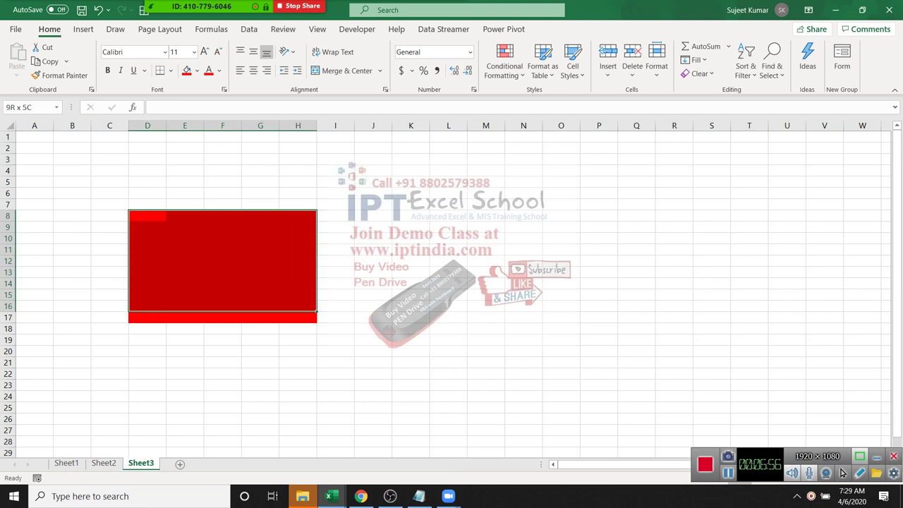
pyautogui.rightClick(296, 268)
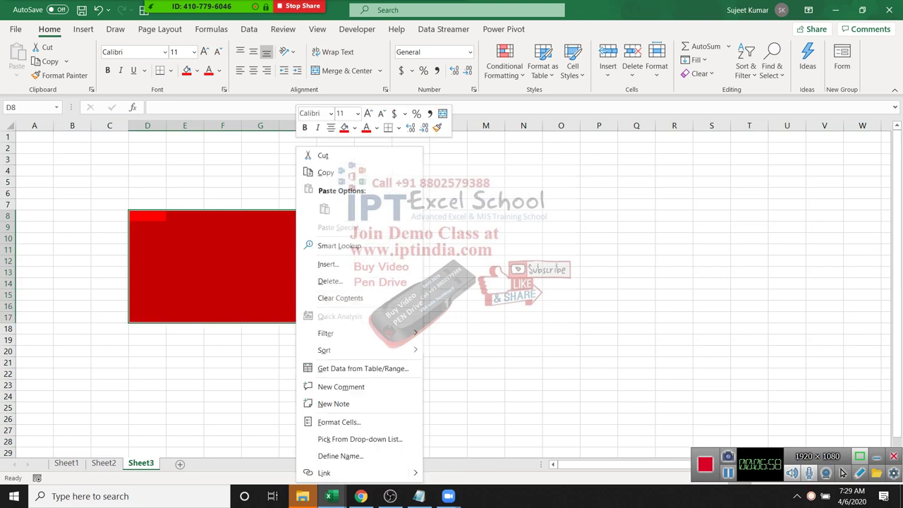
pyautogui.click(359, 422)
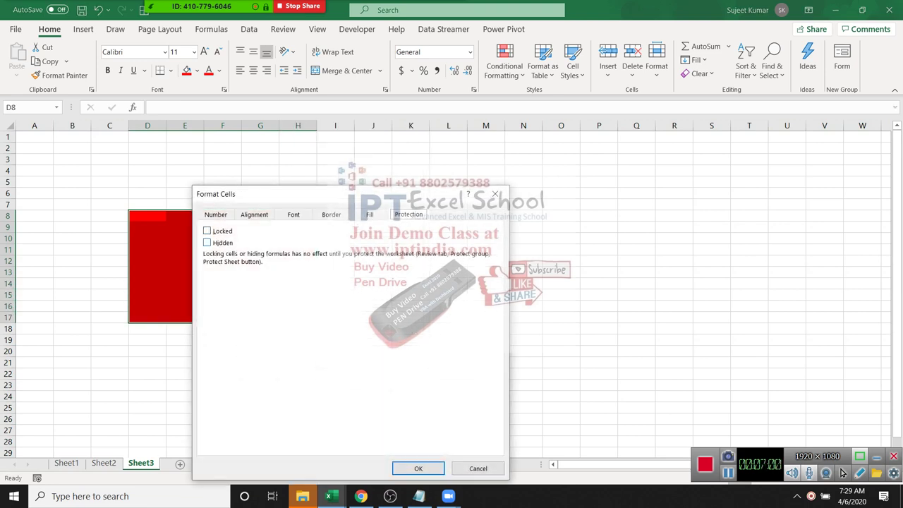
pyautogui.press('Tab')
pyautogui.press('space')
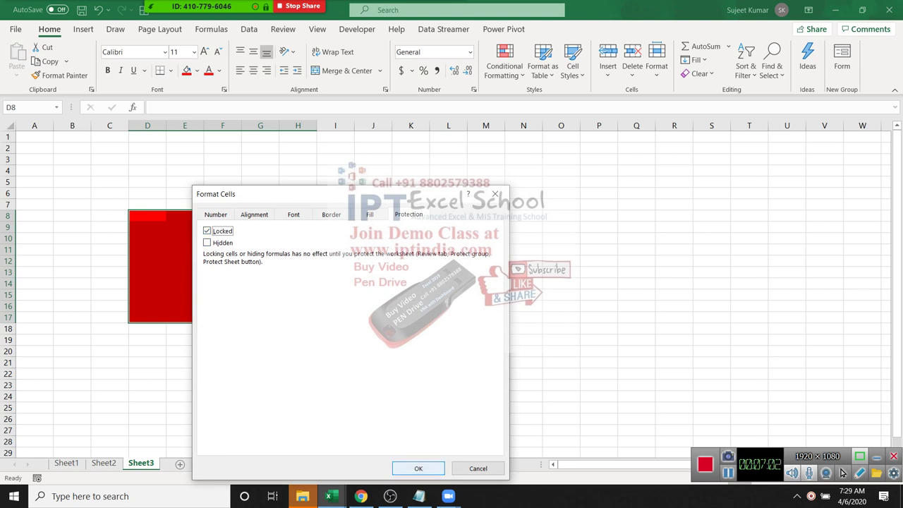
pyautogui.click(419, 468)
pyautogui.click(223, 373)
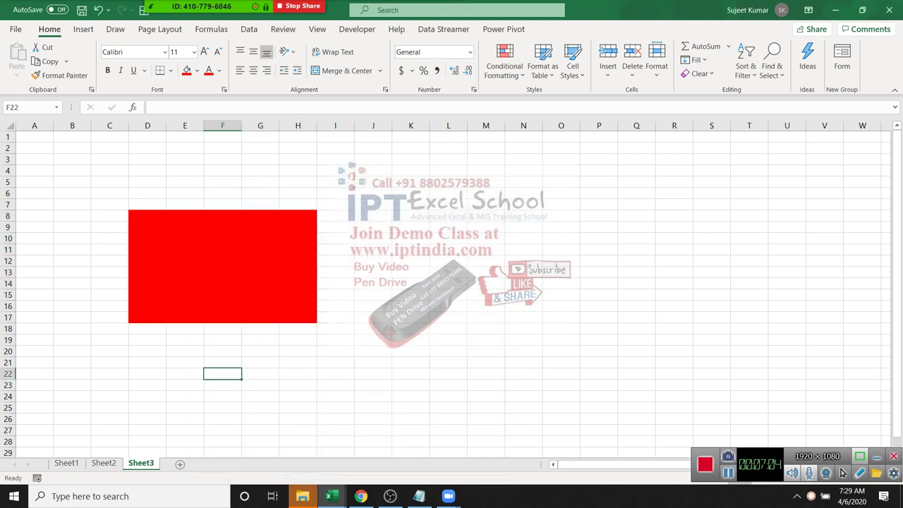
# Protect Sheet3 with the default protection settings
pyautogui.rightClick(140, 463)
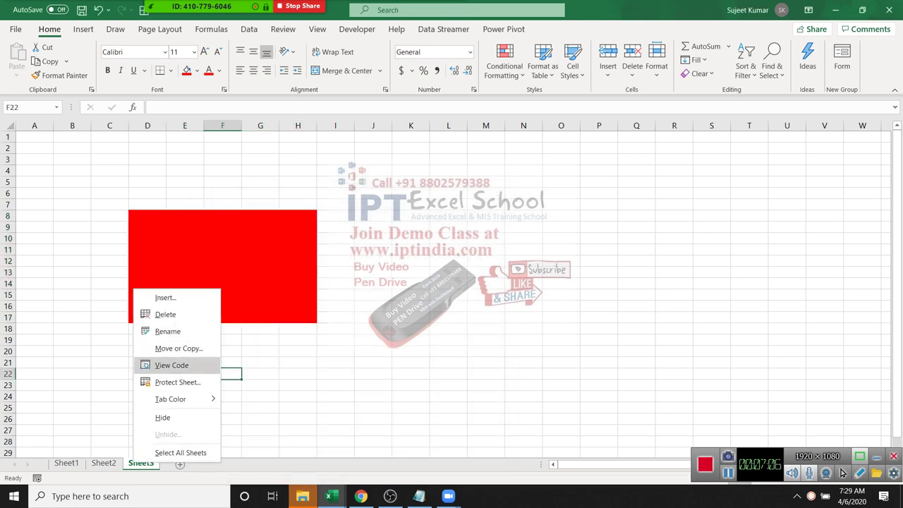
pyautogui.press('Escape')
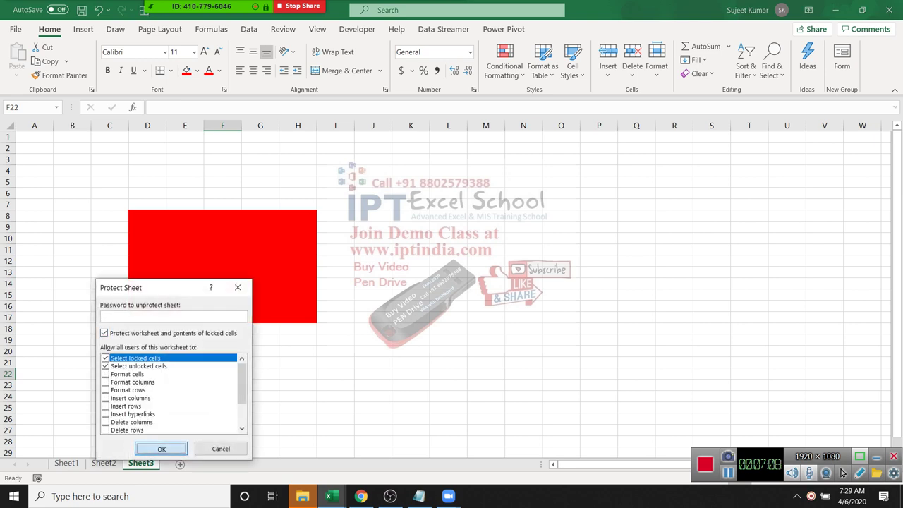
pyautogui.press('Return')
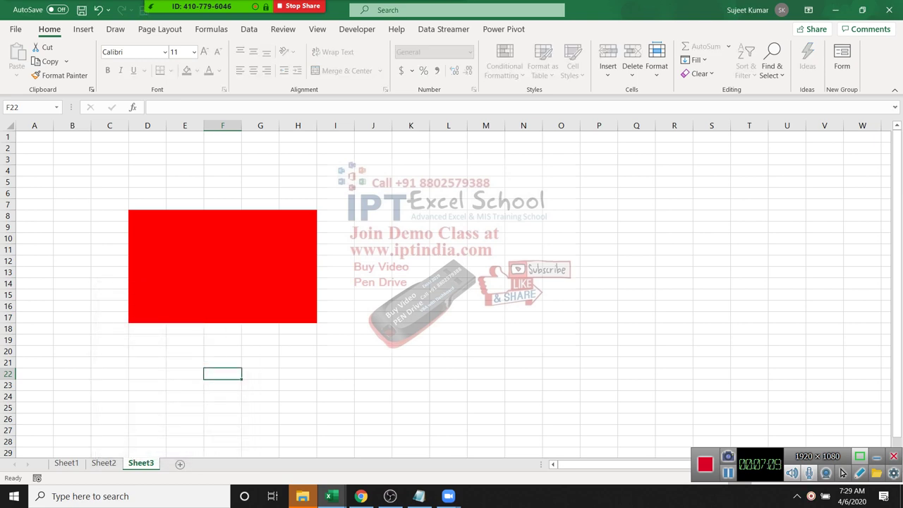
# Enter asdfas in B22 and asd in B16, then add a new empty Sheet4
pyautogui.press('Left')
pyautogui.press('Left')
pyautogui.press('Left')
pyautogui.write('asdfas')
pyautogui.press('Up')
pyautogui.press('Up')
pyautogui.press('Up')
pyautogui.write('asd')
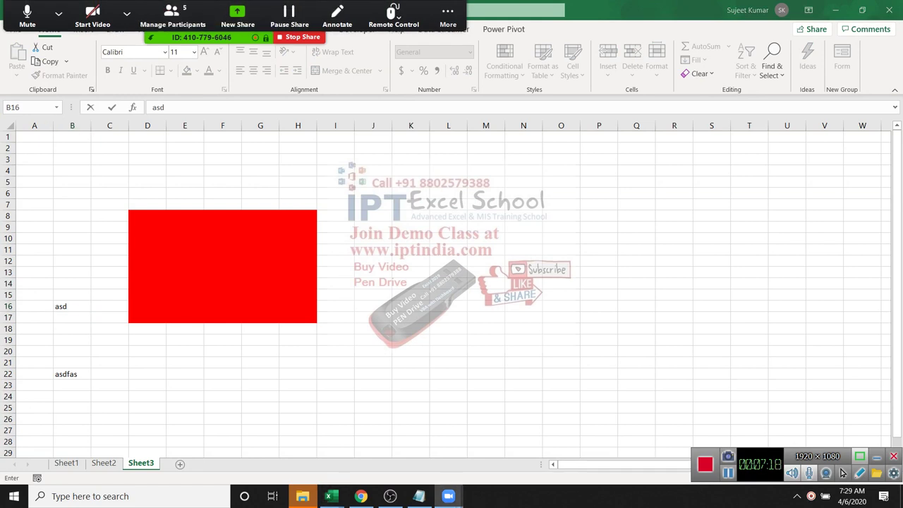
pyautogui.click(173, 17)
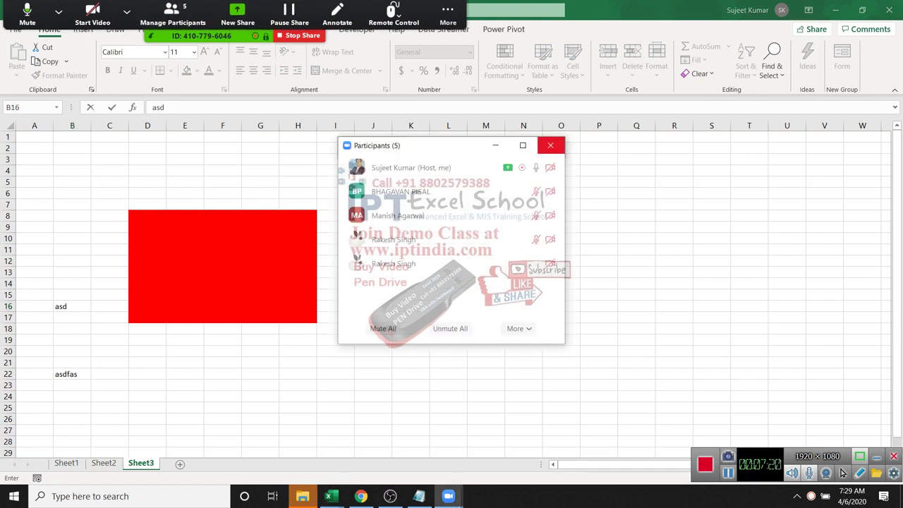
pyautogui.click(551, 146)
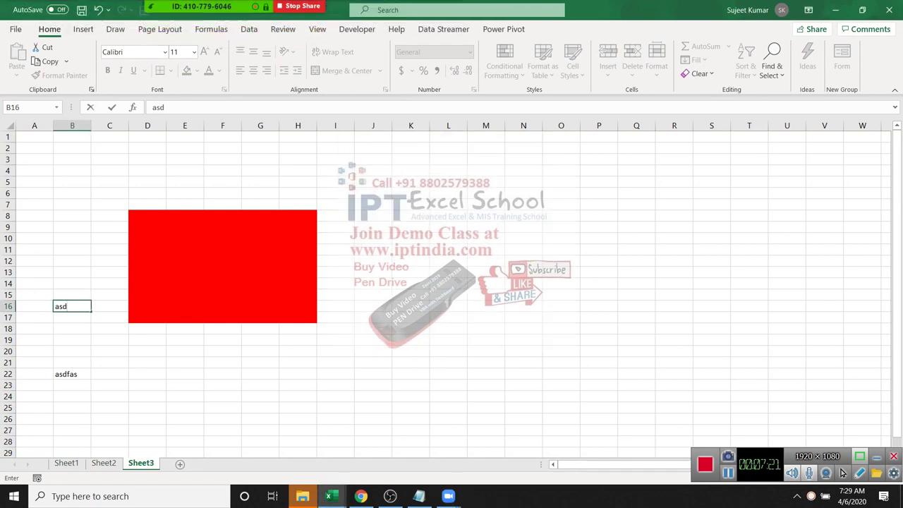
pyautogui.click(72, 374)
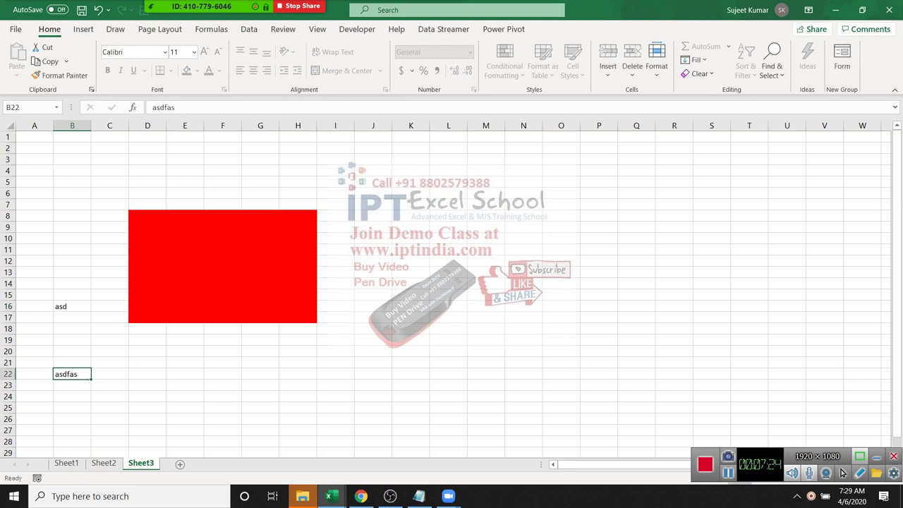
pyautogui.click(180, 464)
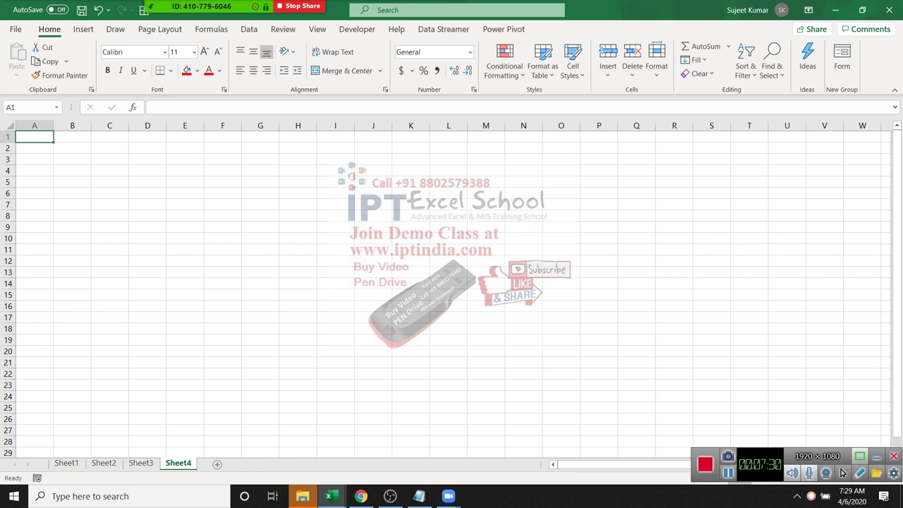
# Type headers Name, Qty, MRP, Amt and GST into A1:E1, discarding a stray entry
pyautogui.write('Name')
pyautogui.press('Tab')
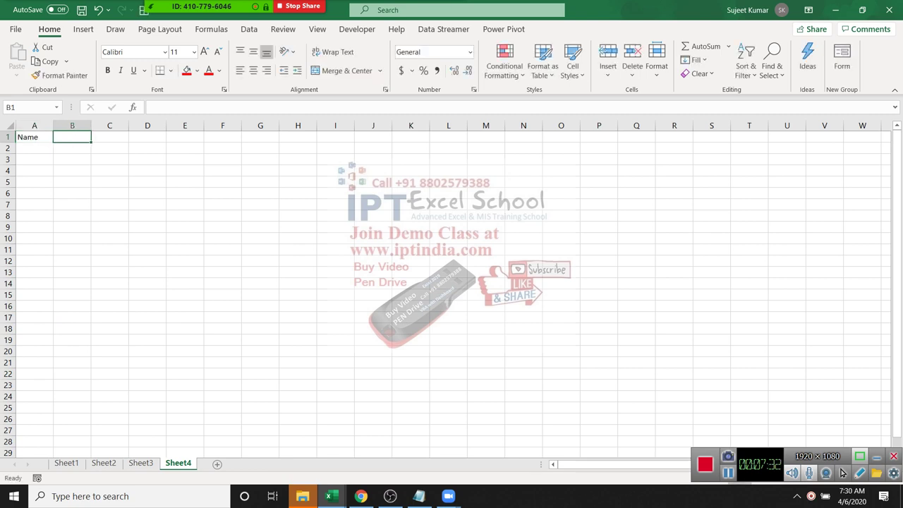
pyautogui.write('Cit')
pyautogui.press('Escape')
pyautogui.write('Qty')
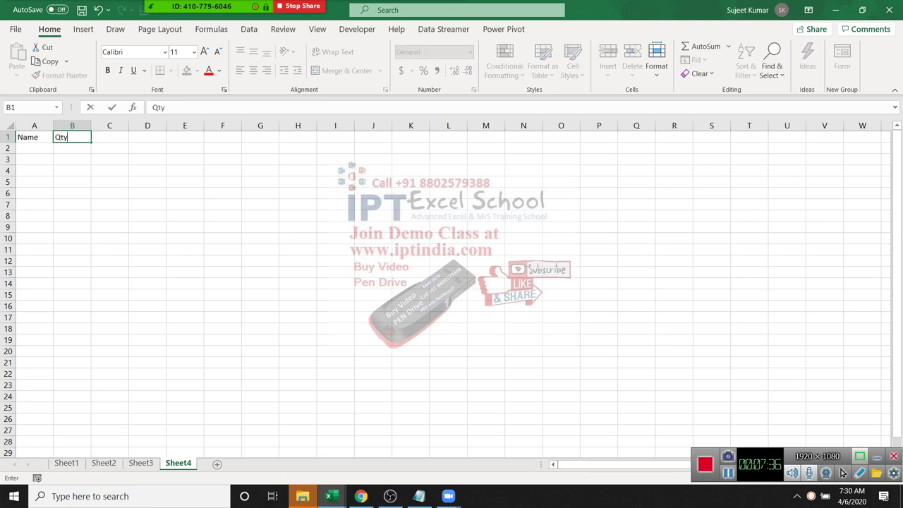
pyautogui.press('Tab')
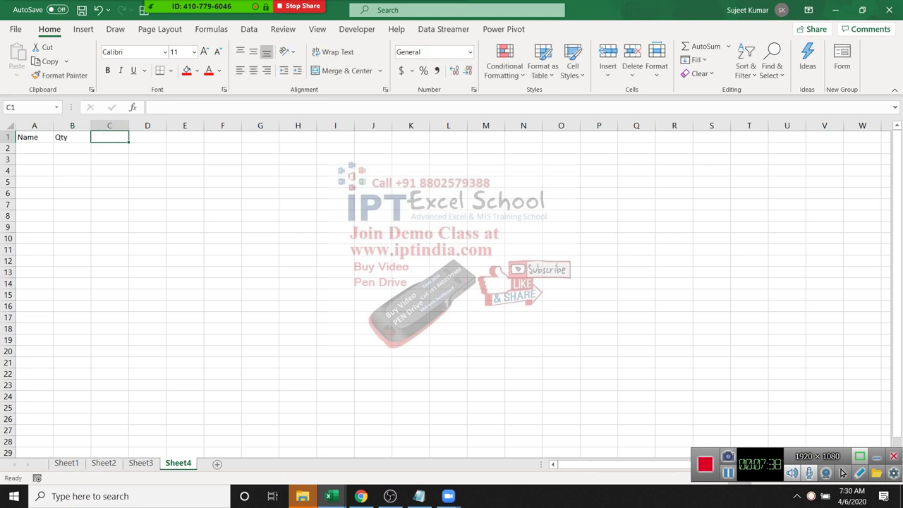
pyautogui.write('MR')
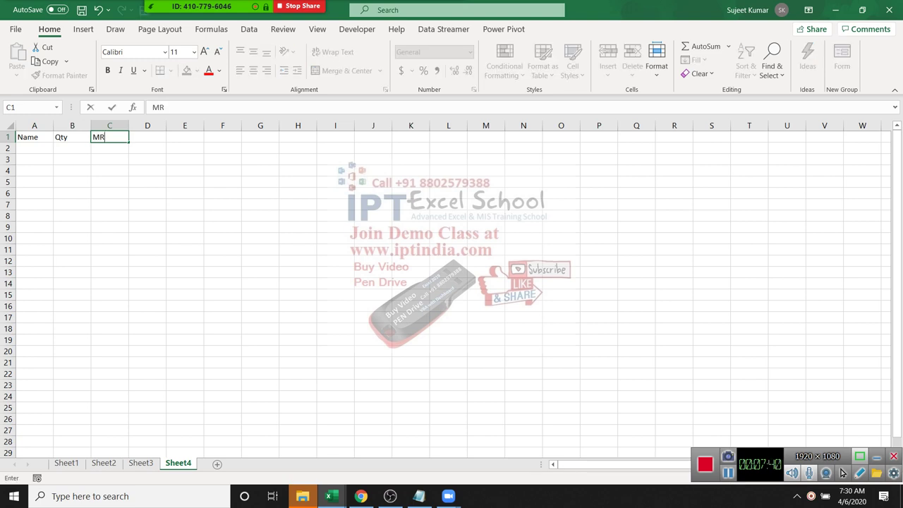
pyautogui.write('P')
pyautogui.press('Tab')
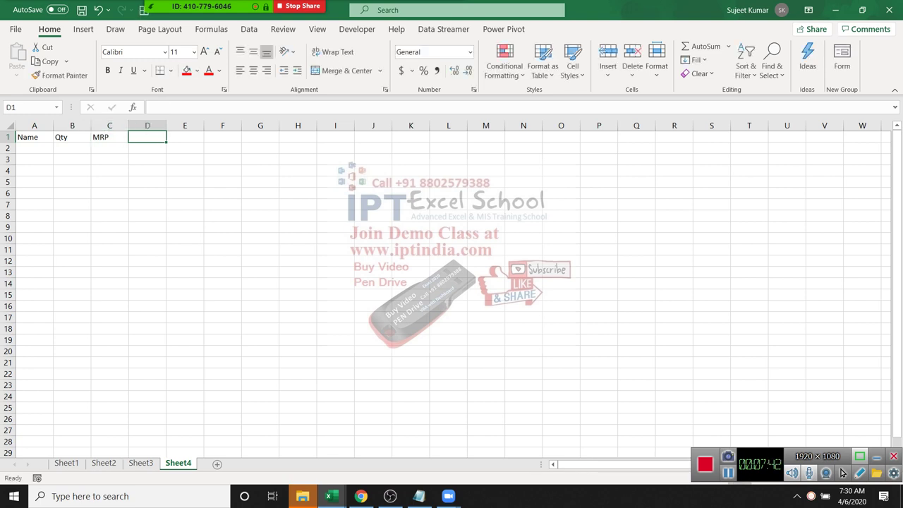
pyautogui.write('Amt')
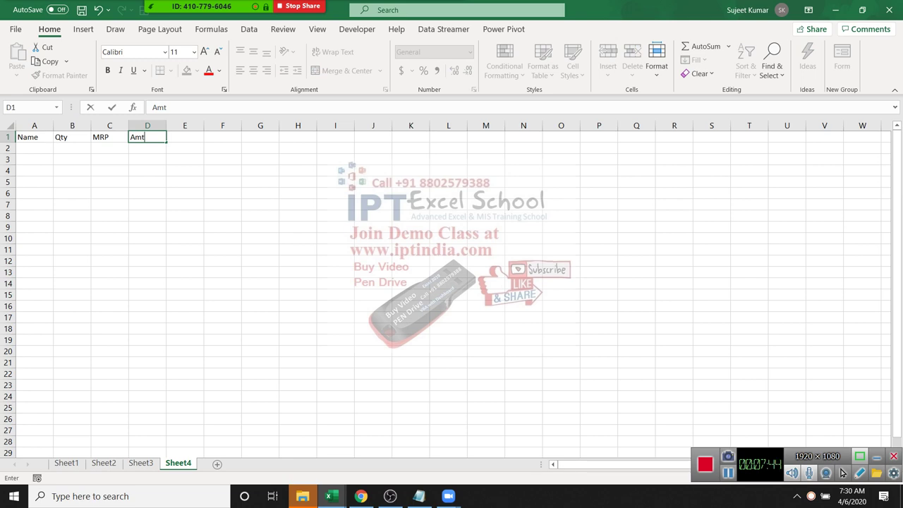
pyautogui.press('Tab')
pyautogui.write('GS')
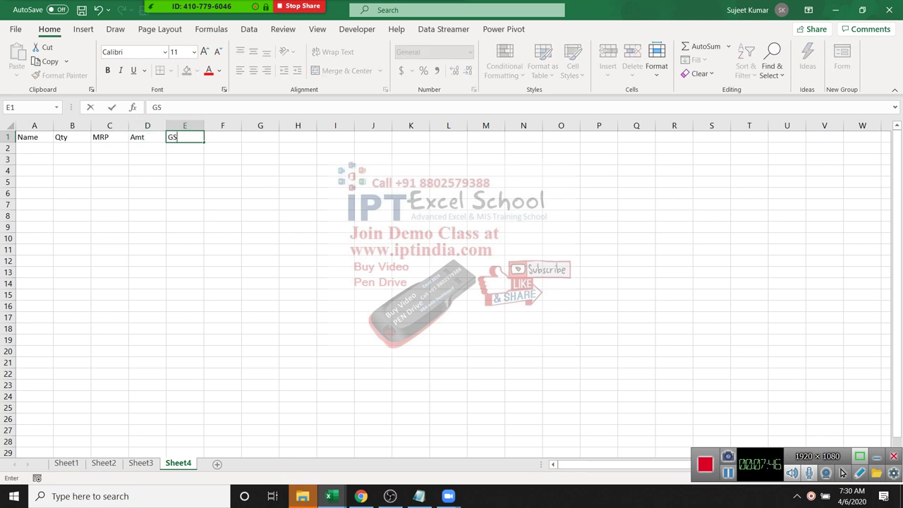
pyautogui.write('T')
pyautogui.press('Tab')
# Finish headers with Com in F1 (replacing Tax), Total, City and Area, discarding Date in J1
pyautogui.write('Ta')
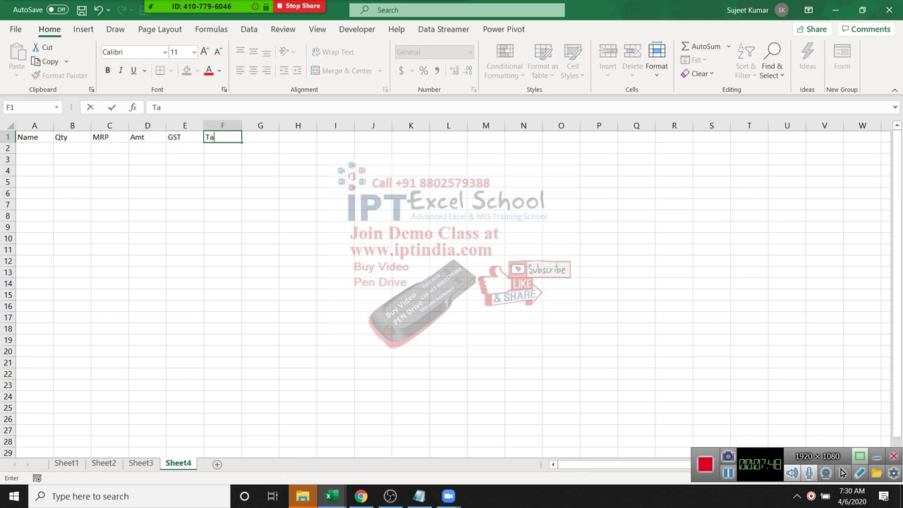
pyautogui.write('x')
pyautogui.press('Tab')
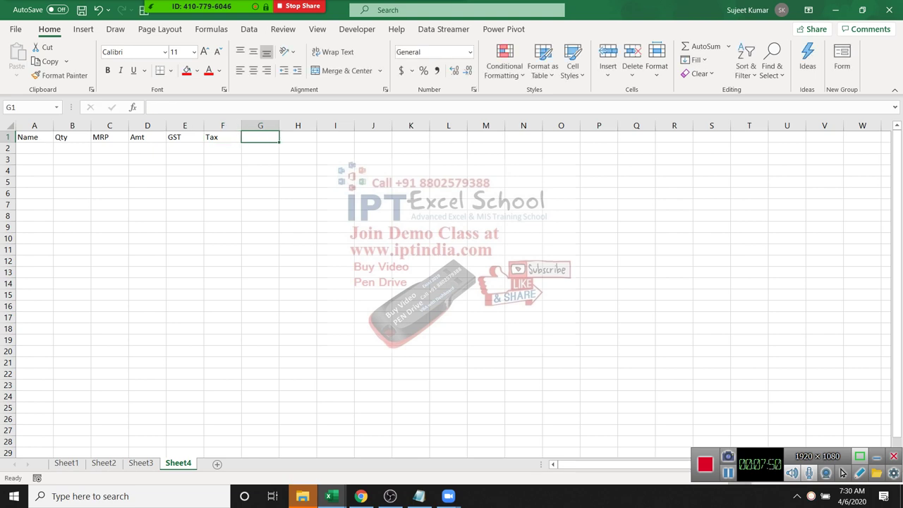
pyautogui.press('Left')
pyautogui.write('Com')
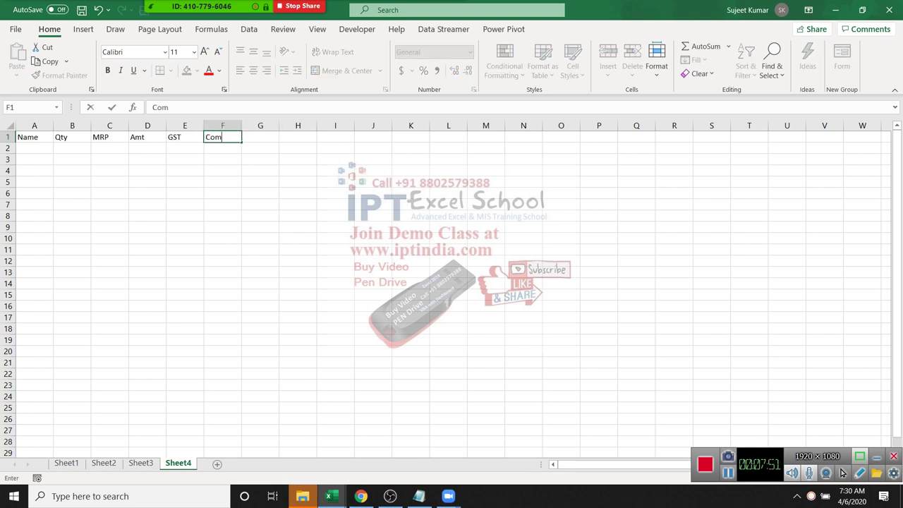
pyautogui.press('Tab')
pyautogui.write('Total')
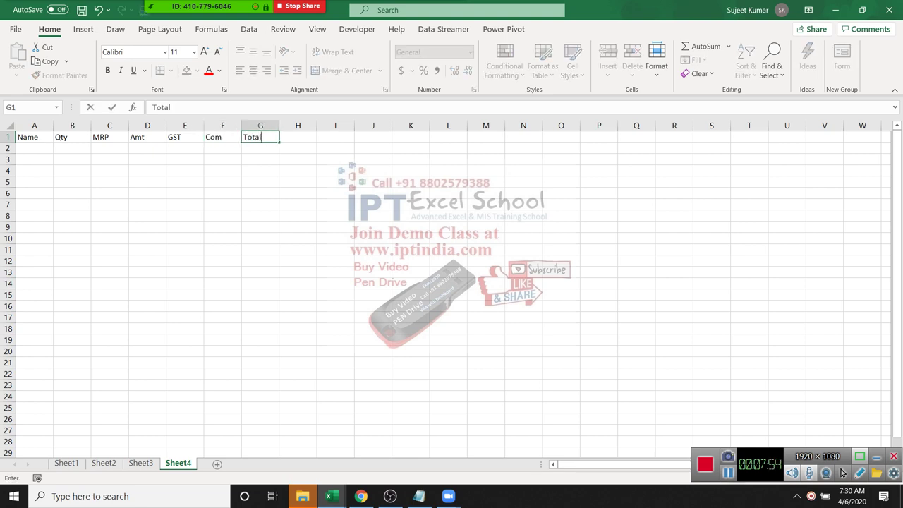
pyautogui.press('Tab')
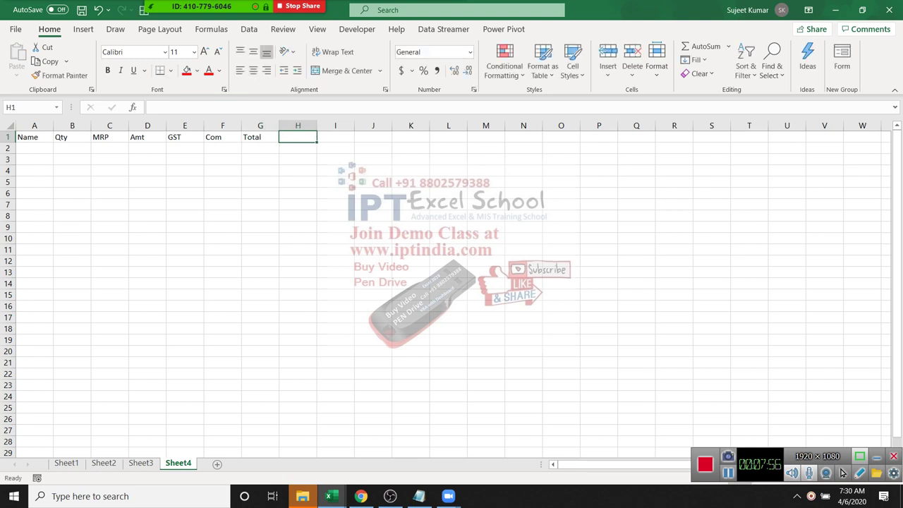
pyautogui.write('Ci')
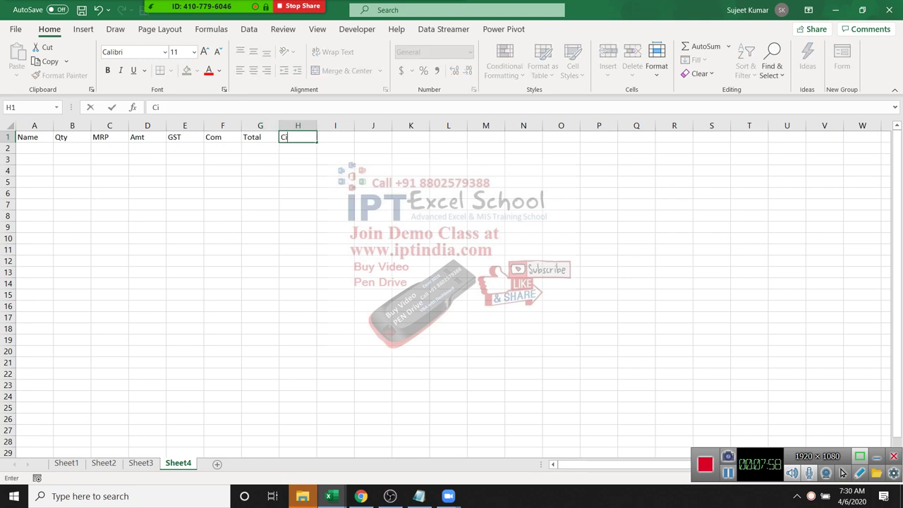
pyautogui.write('ty')
pyautogui.press('Tab')
pyautogui.write('Ar')
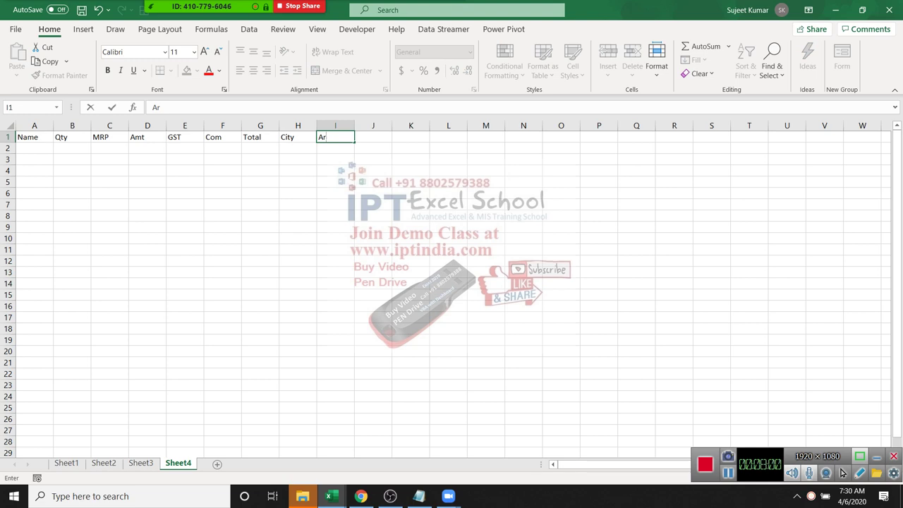
pyautogui.write('ea')
pyautogui.press('Tab')
pyautogui.write('Dat')
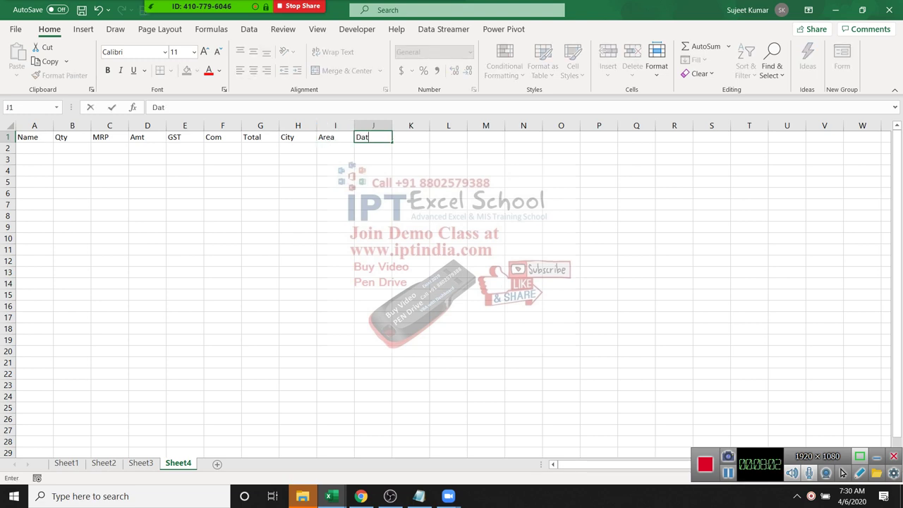
pyautogui.write('e')
pyautogui.press('Escape')
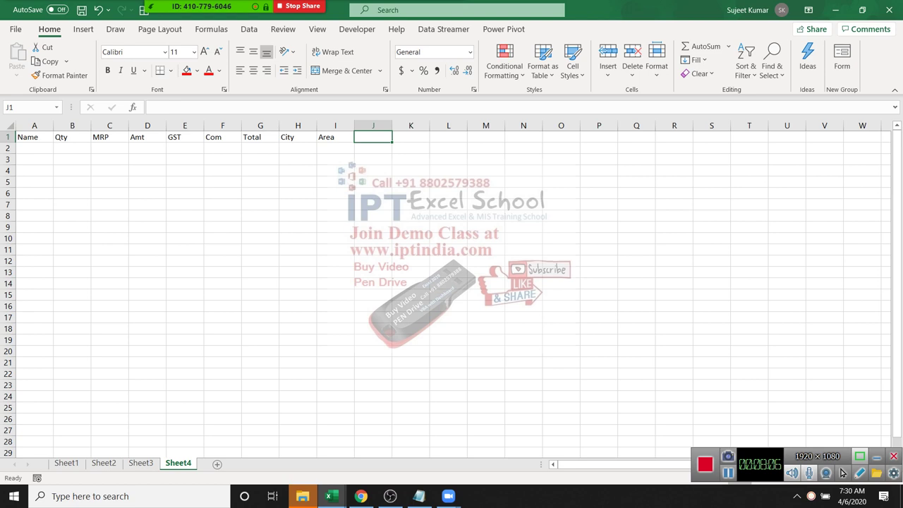
pyautogui.press('Left')
pyautogui.press('Left')
pyautogui.press('Left')
pyautogui.press('Left')
# Enter the Amt formula =B2*C2 in D2
pyautogui.press('Right')
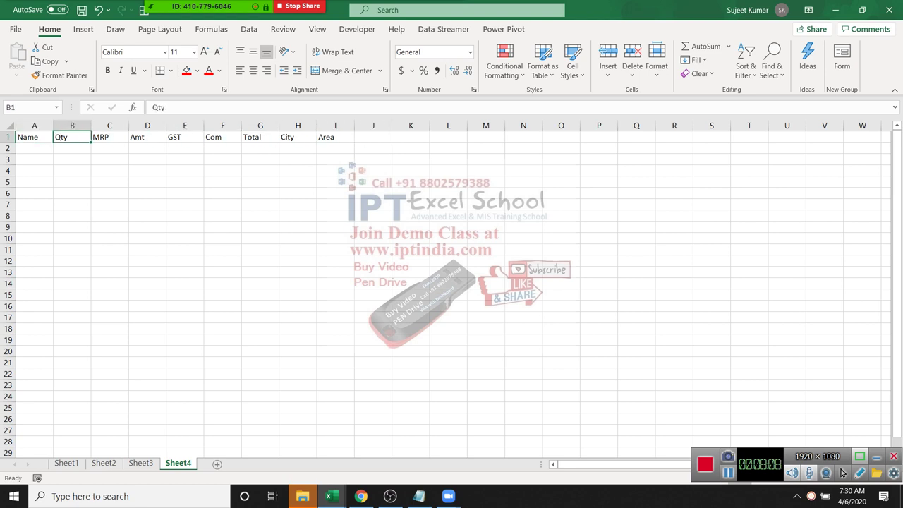
pyautogui.press('Right')
pyautogui.press('Right')
pyautogui.press('Down')
pyautogui.write('=')
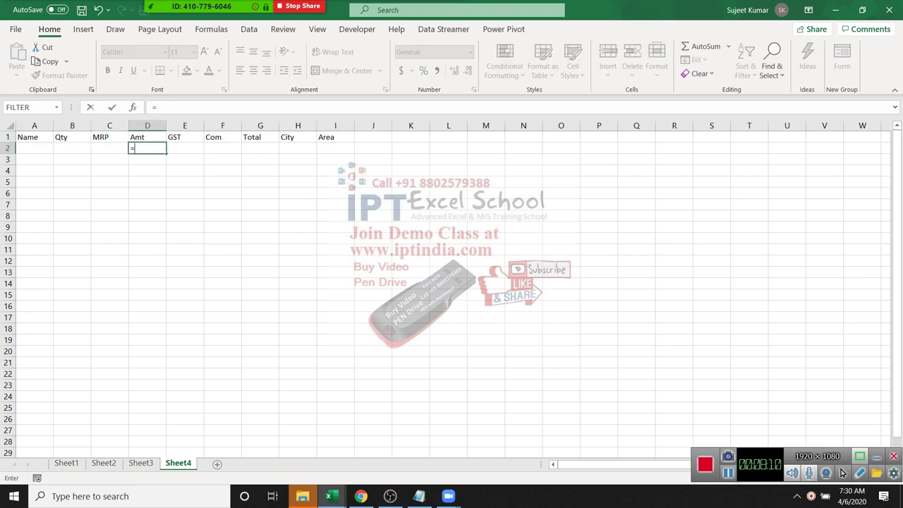
pyautogui.press('Left')
pyautogui.press('Left')
pyautogui.write('*')
pyautogui.press('Left')
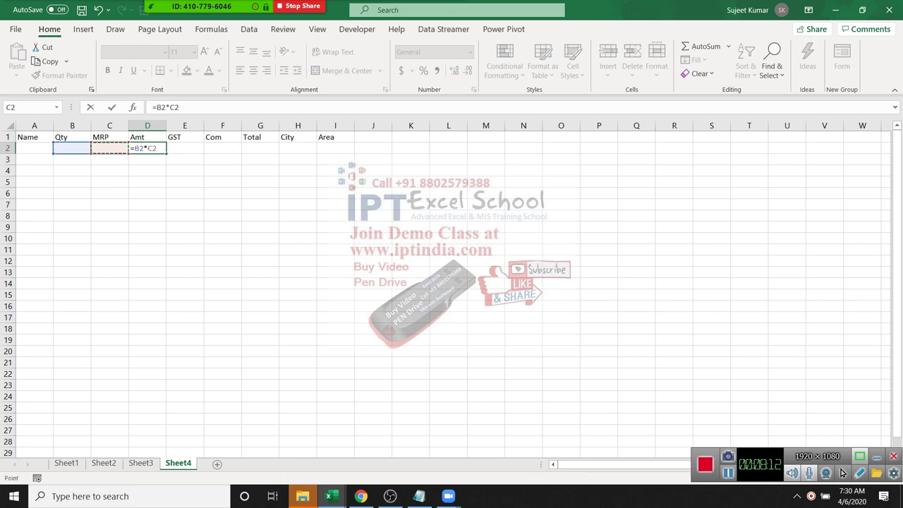
pyautogui.press('Return')
pyautogui.press('Up')
# Enter the GST formula =D2*18% in E2
pyautogui.press('Right')
pyautogui.write('=')
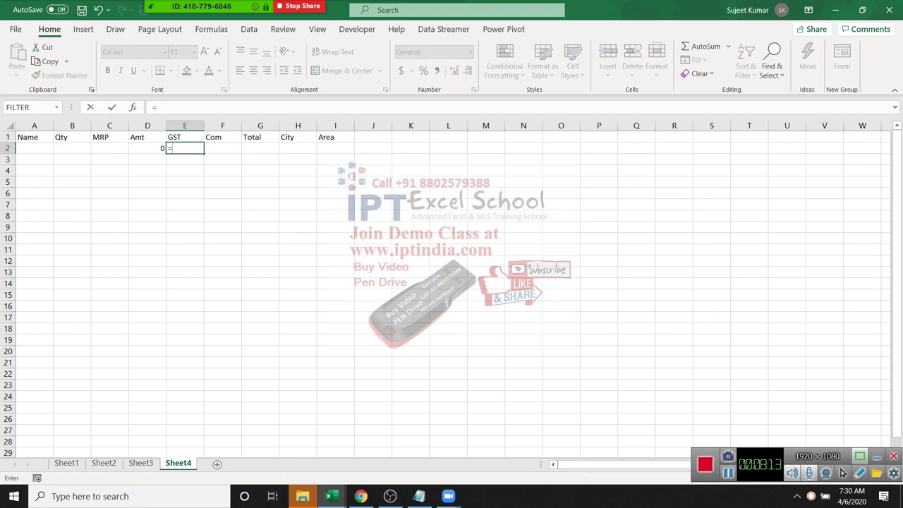
pyautogui.press('Left')
pyautogui.write('*18')
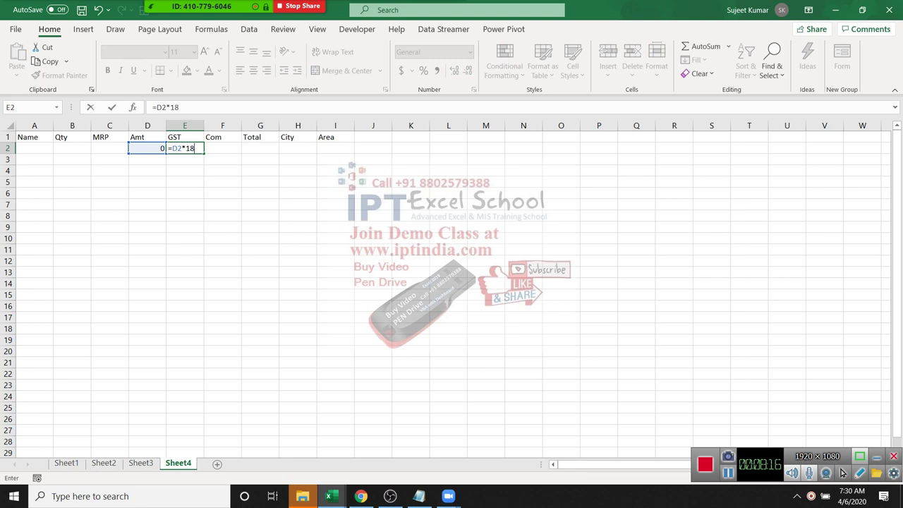
pyautogui.write('%')
pyautogui.press('Return')
pyautogui.press('Up')
# Enter the commission formula =D2*2% in F2 and an AutoSum Total in G2
pyautogui.press('Right')
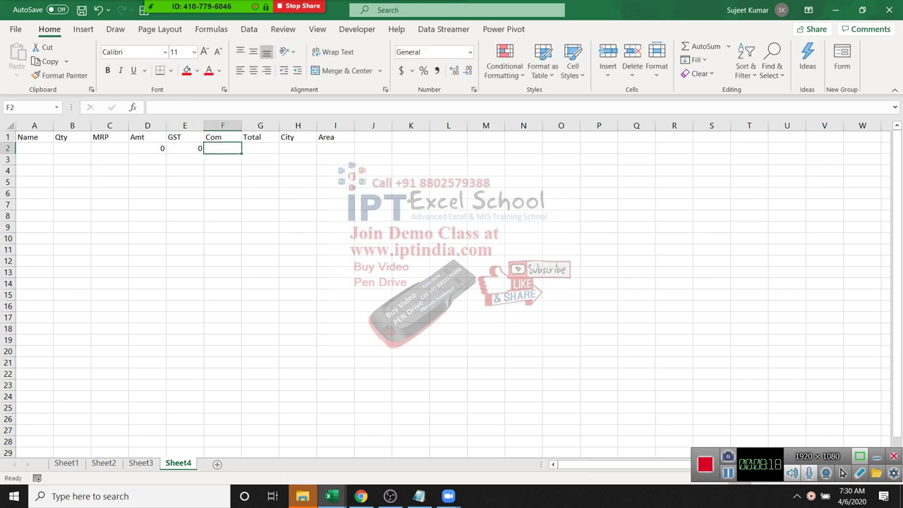
pyautogui.write('=')
pyautogui.press('Left')
pyautogui.press('Left')
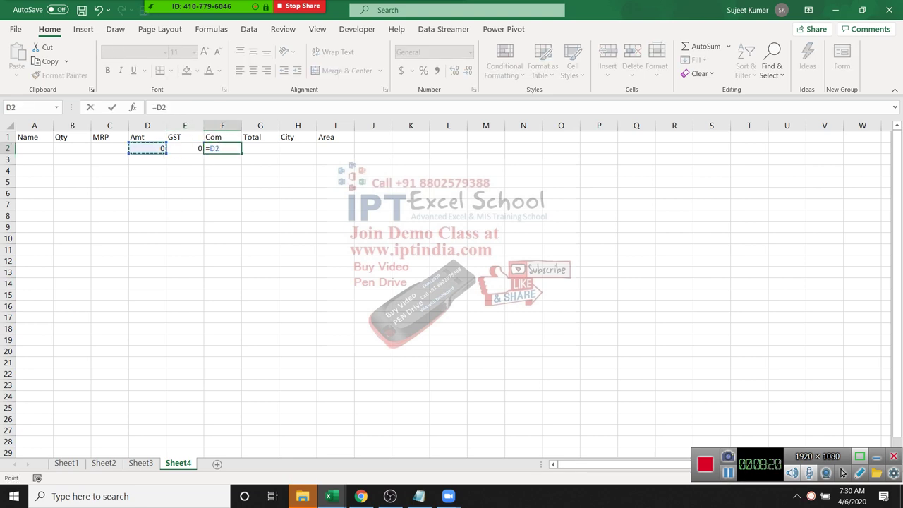
pyautogui.write('*2%')
pyautogui.press('Return')
pyautogui.press('Up')
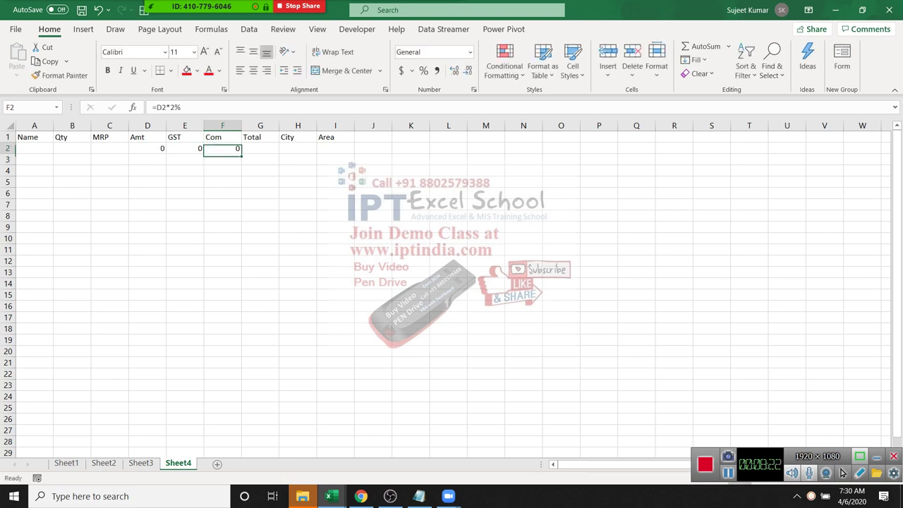
pyautogui.press('Right')
pyautogui.hotkey('alt', '=')
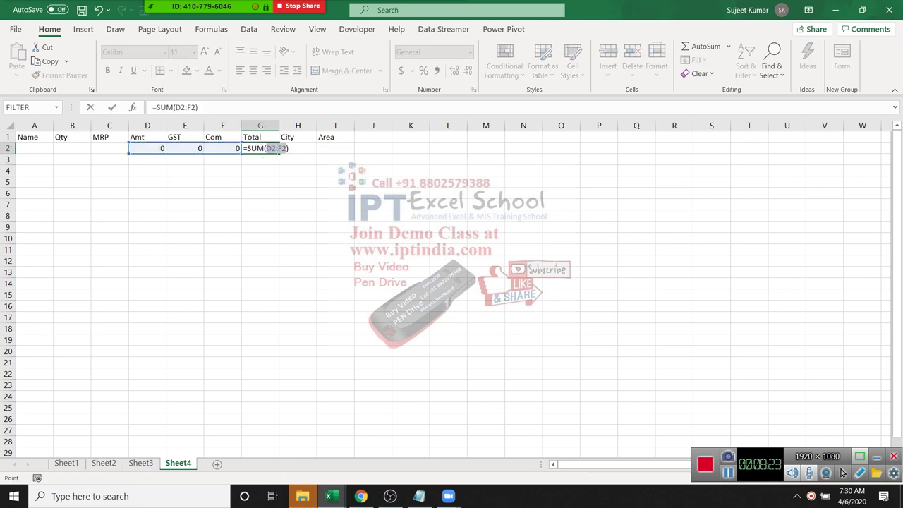
pyautogui.press('Return')
# Fill the D2:G2 formulas down through row 12 with Ctrl+D
pyautogui.press('Up')
pyautogui.press('Left')
pyautogui.press('Left')
pyautogui.press('Left')
pyautogui.hotkey('shift', 'Right')
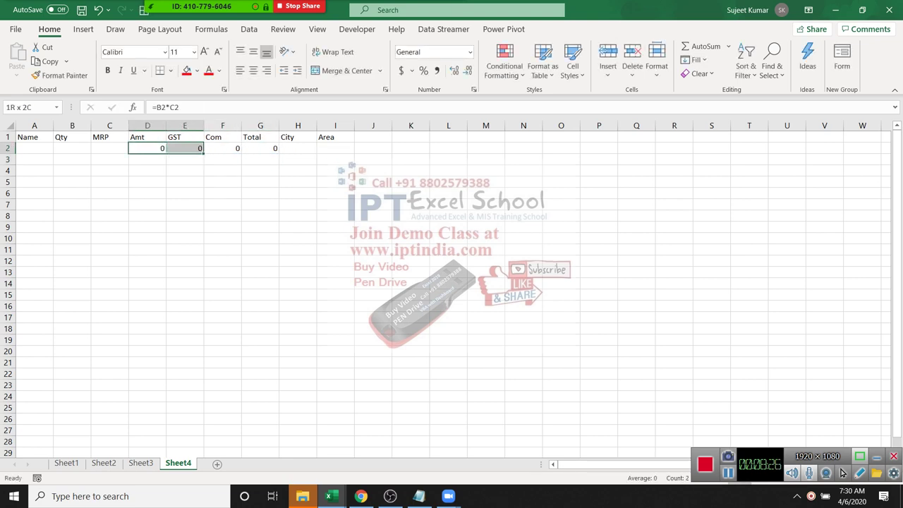
pyautogui.hotkey('shift', 'Right')
pyautogui.hotkey('shift', 'Right')
pyautogui.hotkey('shift', 'Down')
pyautogui.hotkey('shift', 'Down')
pyautogui.hotkey('shift', 'Down')
pyautogui.hotkey('shift', 'Down')
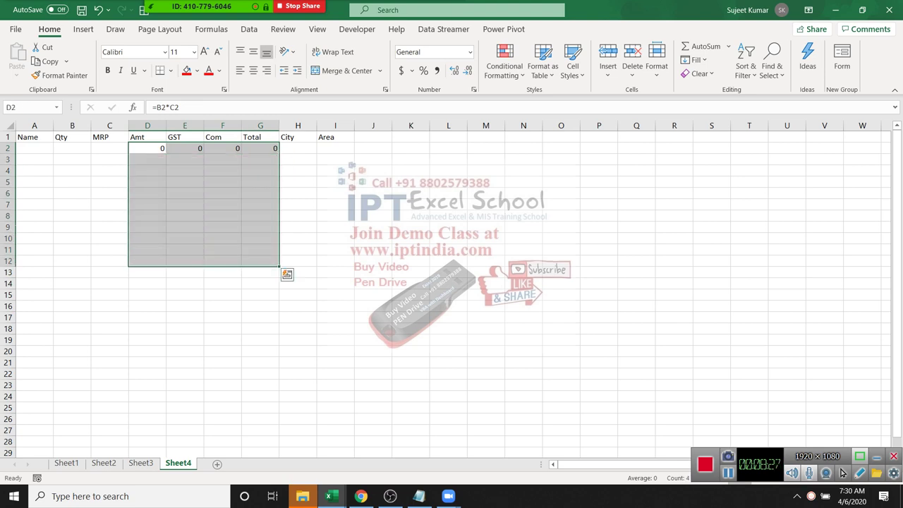
pyautogui.hotkey('ctrl', 'd')
# Enter a sample name, quantity 20 and MRP 36 in A2:C2
pyautogui.press('Left')
pyautogui.press('Left')
pyautogui.press('Left')
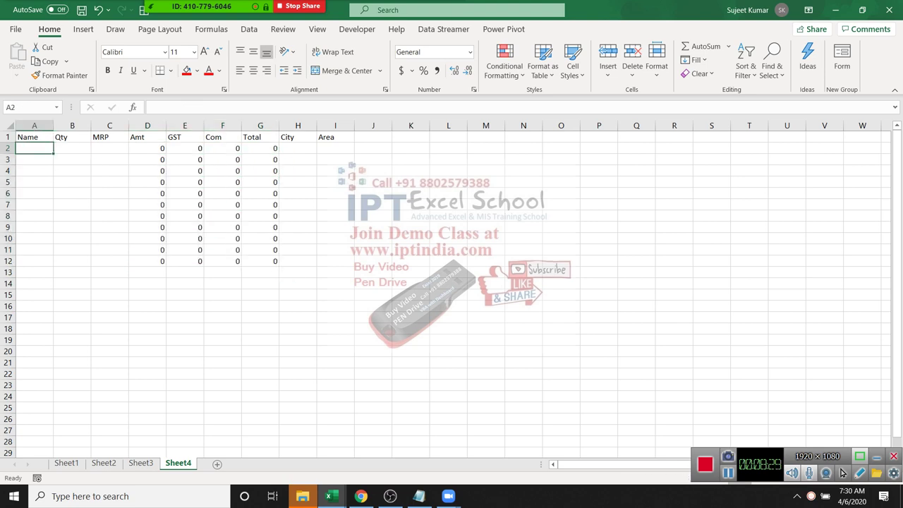
pyautogui.write('NAme')
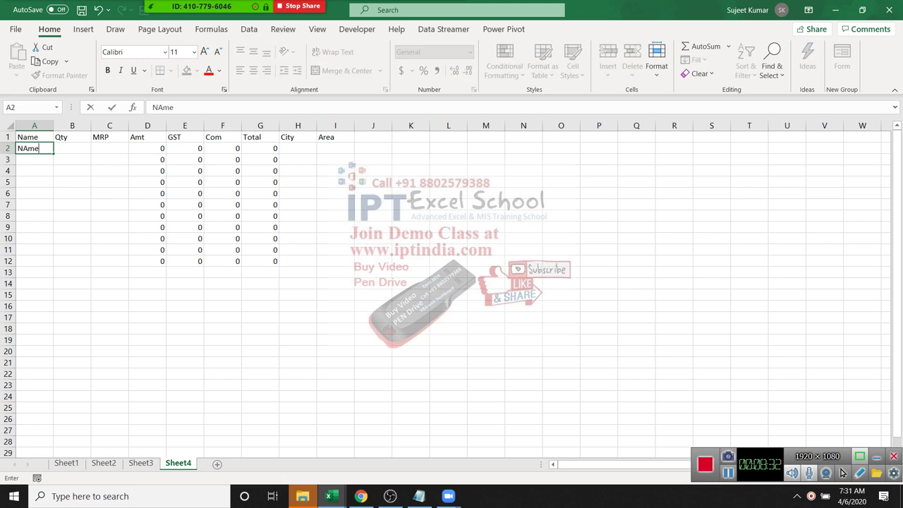
pyautogui.press('Escape')
pyautogui.write('Pu')
pyautogui.write('ja')
pyautogui.press('Tab')
pyautogui.write('20')
pyautogui.press('Tab')
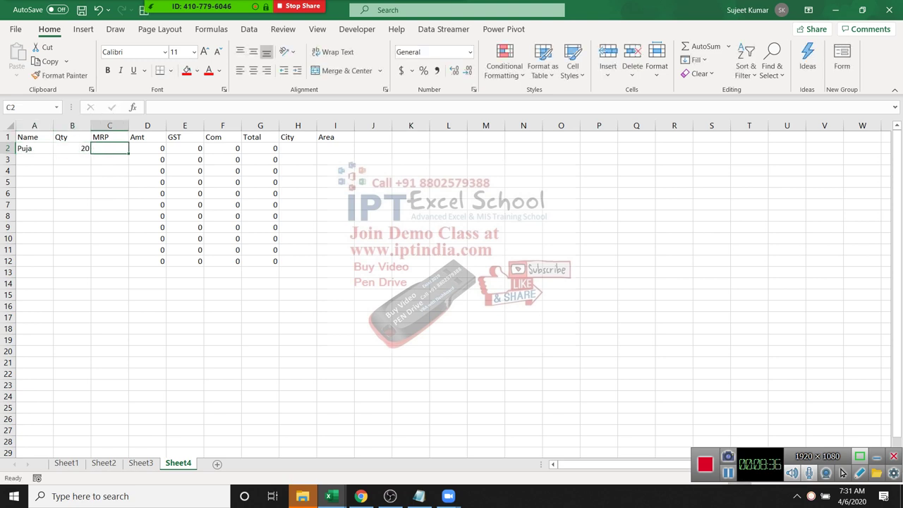
pyautogui.write('36')
pyautogui.press('Tab')
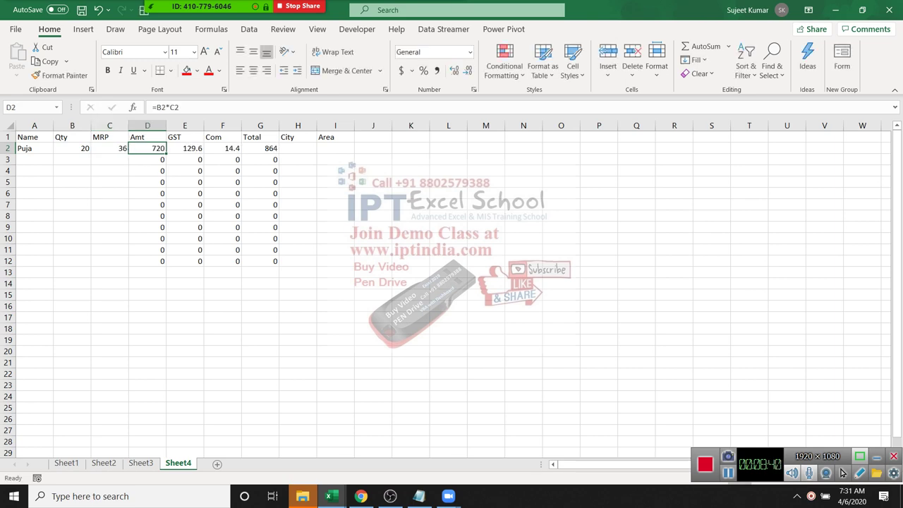
# Enter city Pune and area North in row 2
pyautogui.press('Right')
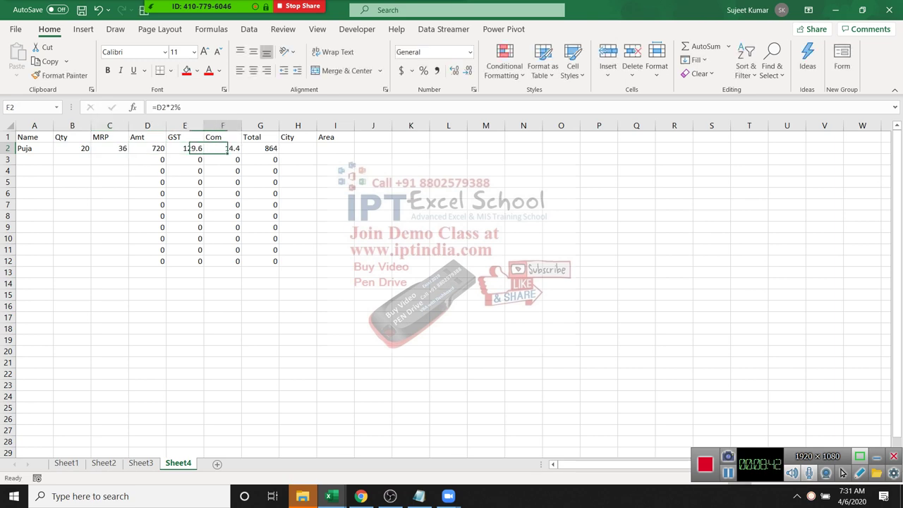
pyautogui.press('Right')
pyautogui.press('Right')
pyautogui.press('Right')
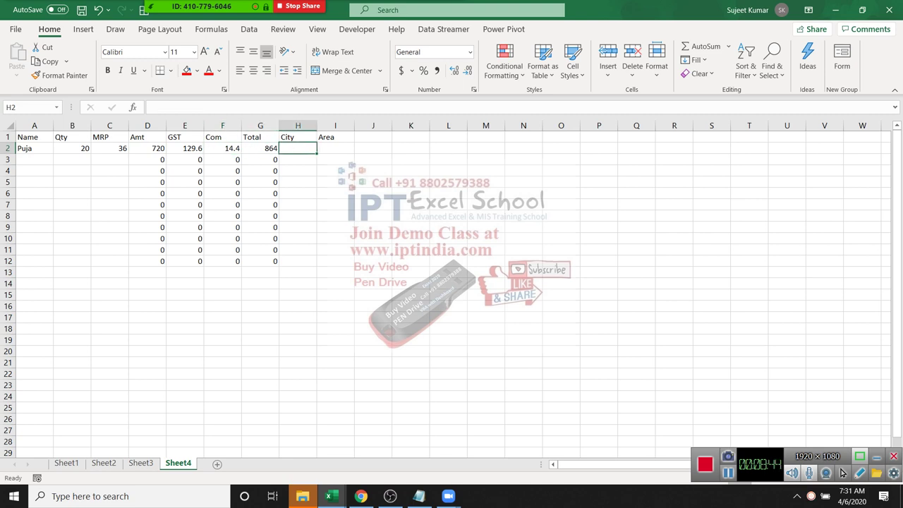
pyautogui.write('Pune')
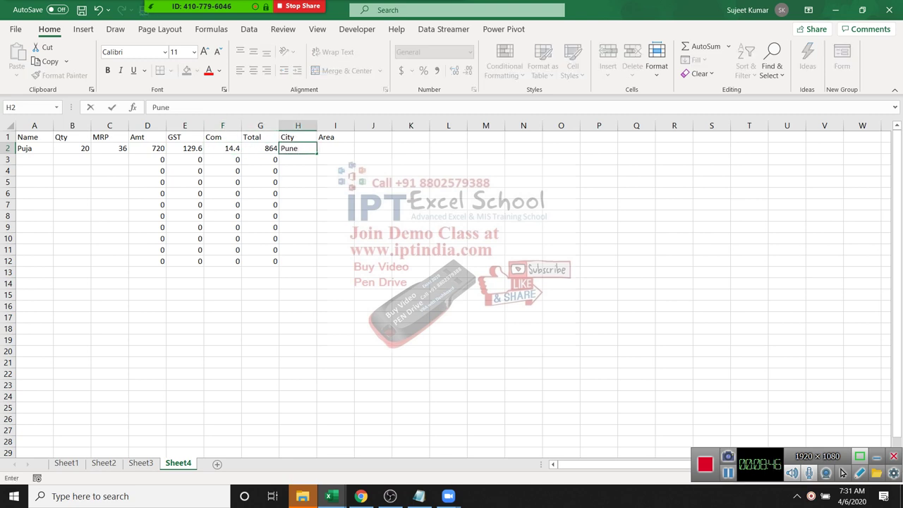
pyautogui.press('Right')
pyautogui.write('No')
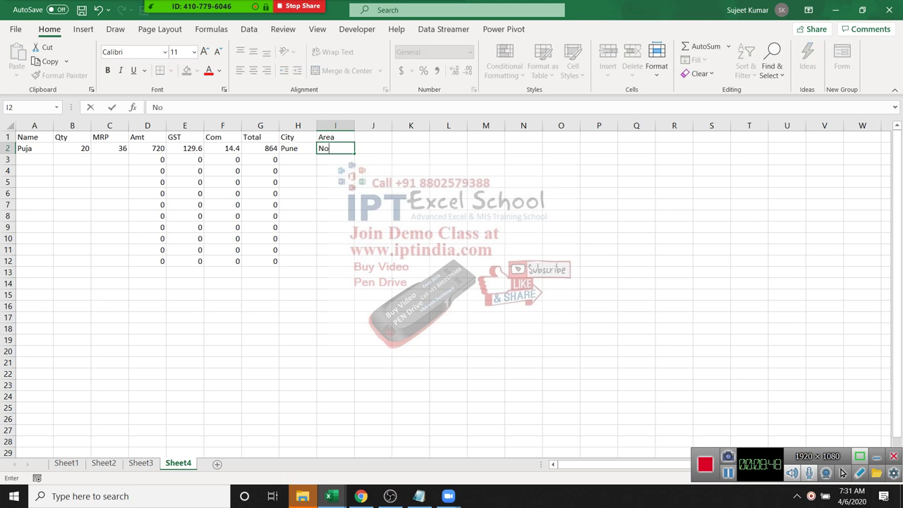
pyautogui.write('e')
pyautogui.press('BackSpace')
pyautogui.write('rt')
pyautogui.write('h')
pyautogui.press('Return')
# Restore the 18% GST rate in E3's formula
pyautogui.press('Left')
pyautogui.press('Left')
pyautogui.press('Left')
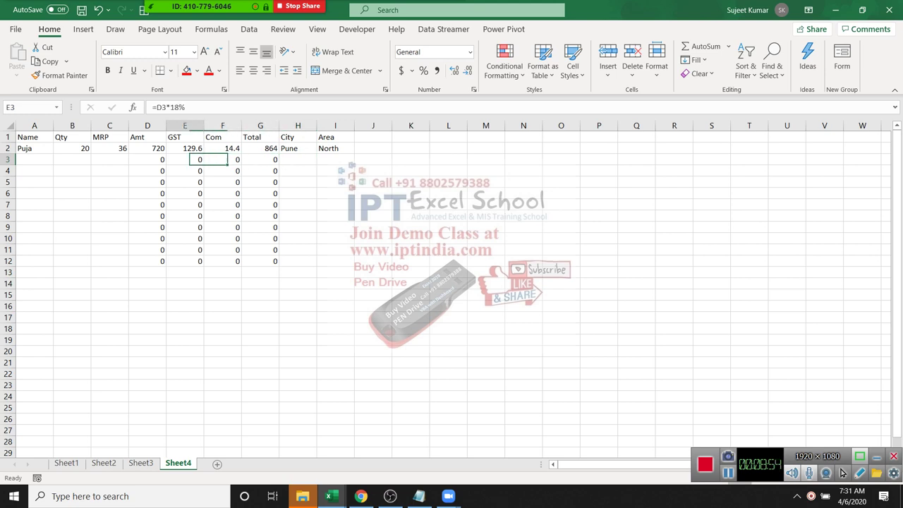
pyautogui.press('Left')
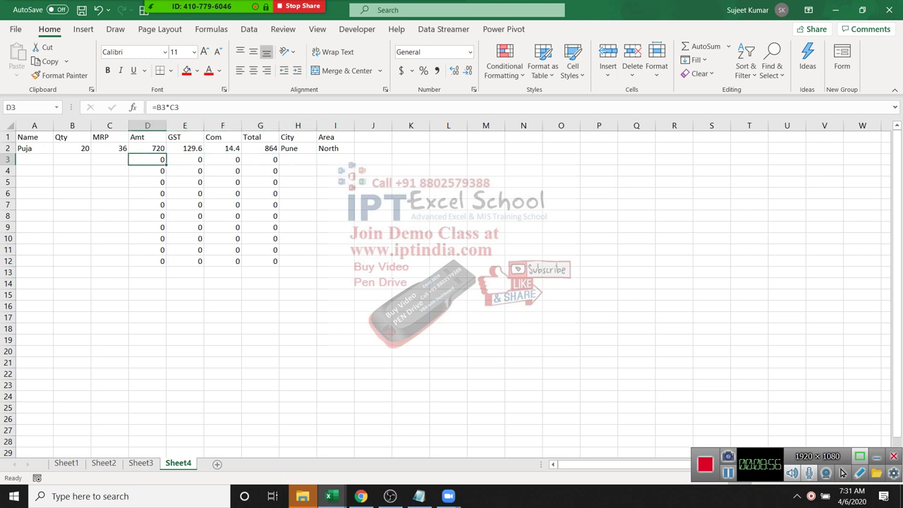
pyautogui.press('Right')
pyautogui.press('Left')
pyautogui.press('Right')
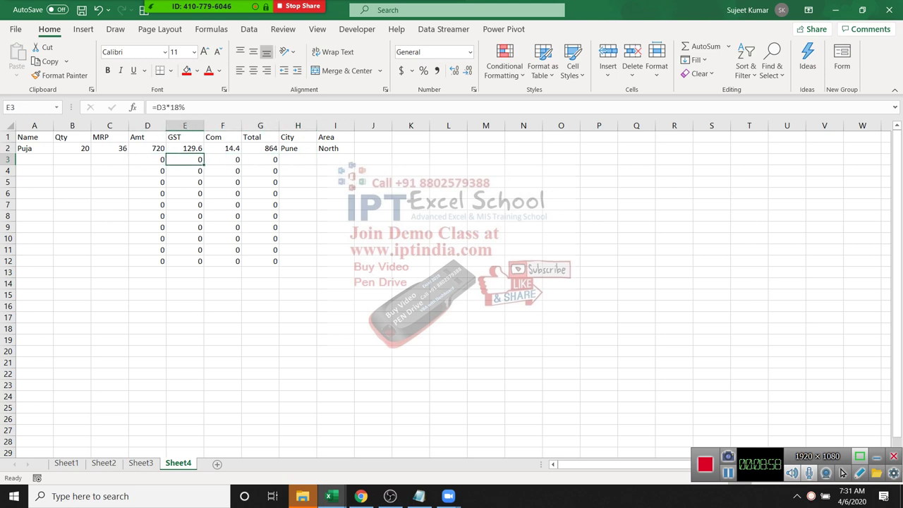
pyautogui.press('F2')
pyautogui.press('Left')
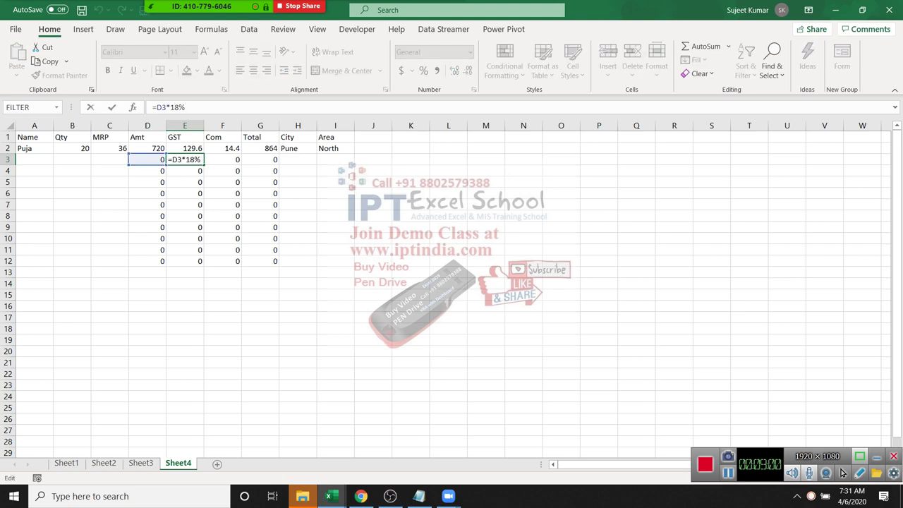
pyautogui.press('BackSpace')
pyautogui.write('8')
pyautogui.press('Return')
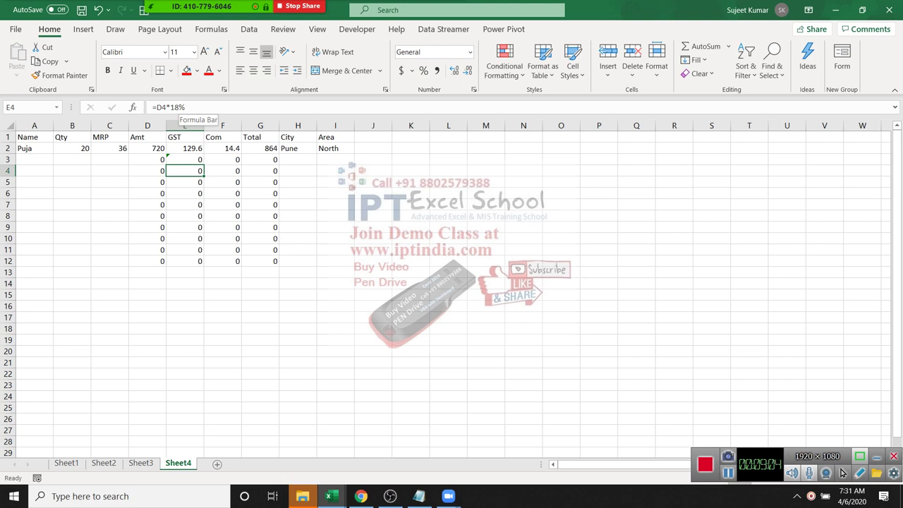
pyautogui.press('Up')
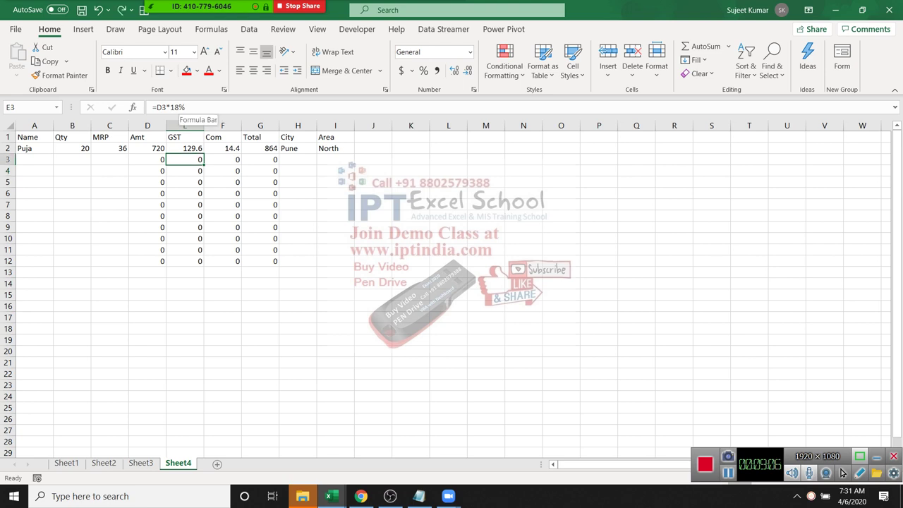
pyautogui.moveTo(147, 126); pyautogui.dragTo(260, 126)
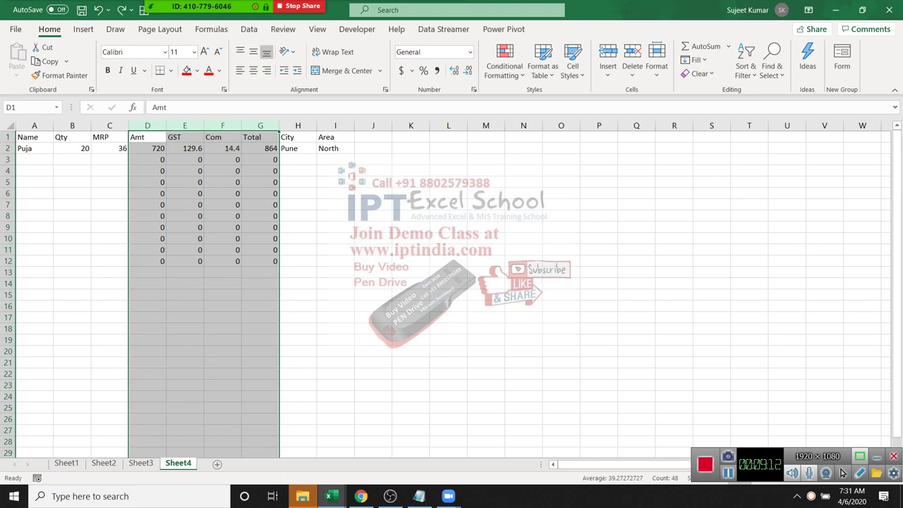
# Unlock every cell on the sheet in Format Cells > Protection
pyautogui.press('Down')
pyautogui.press('Down')
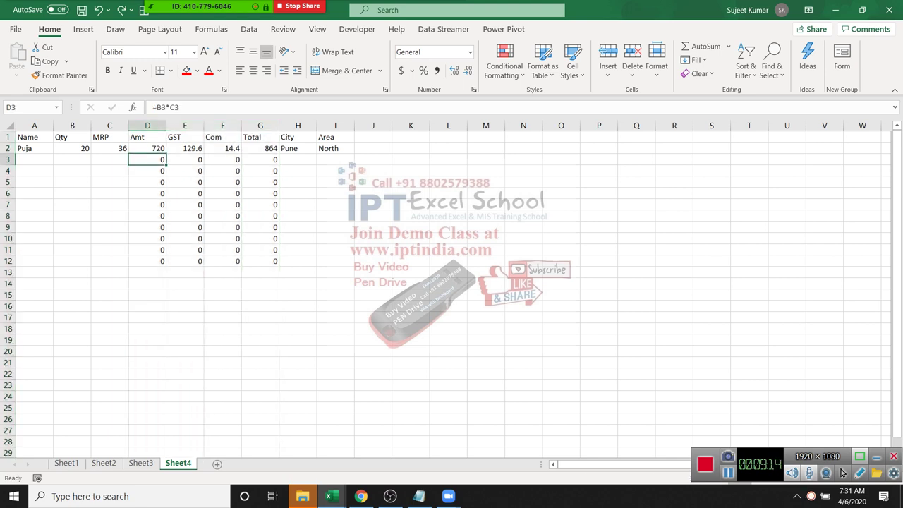
pyautogui.hotkey('shift', 'Right')
pyautogui.hotkey('shift', 'Right')
pyautogui.hotkey('shift', 'Right')
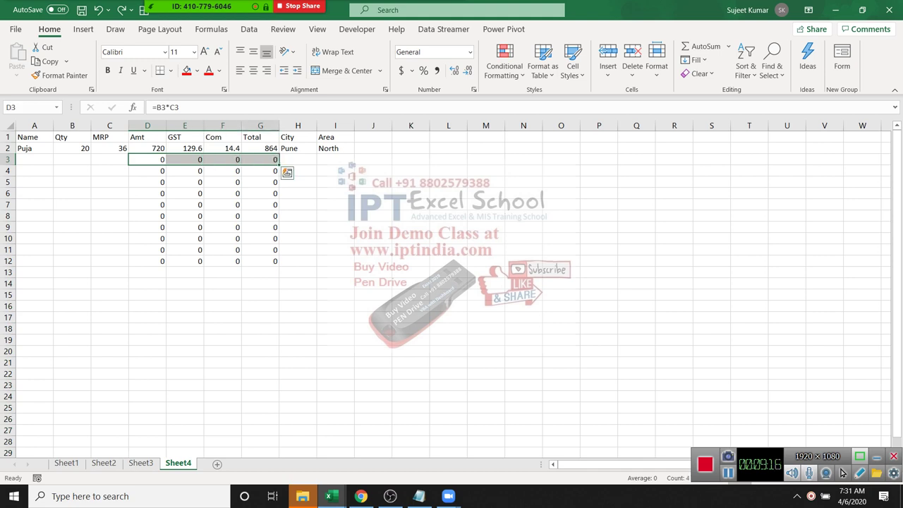
pyautogui.click(298, 193)
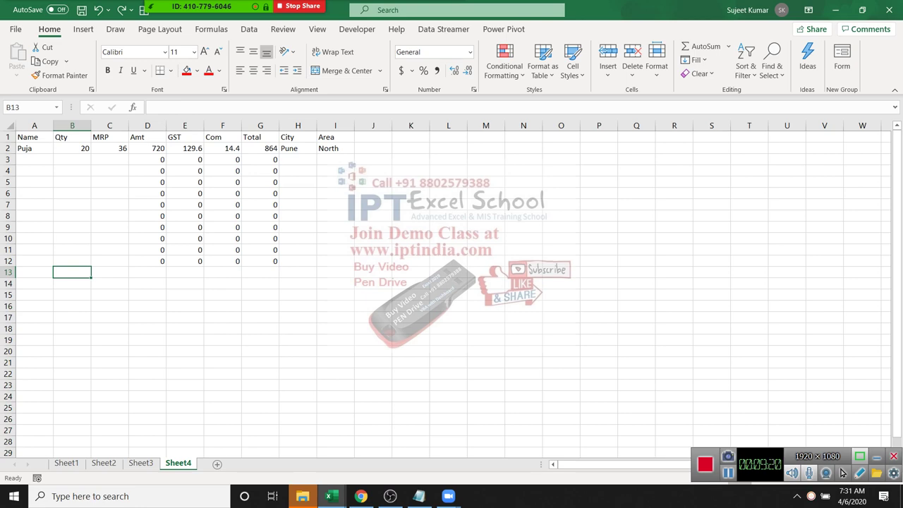
pyautogui.click(9, 127)
pyautogui.rightClick(48, 156)
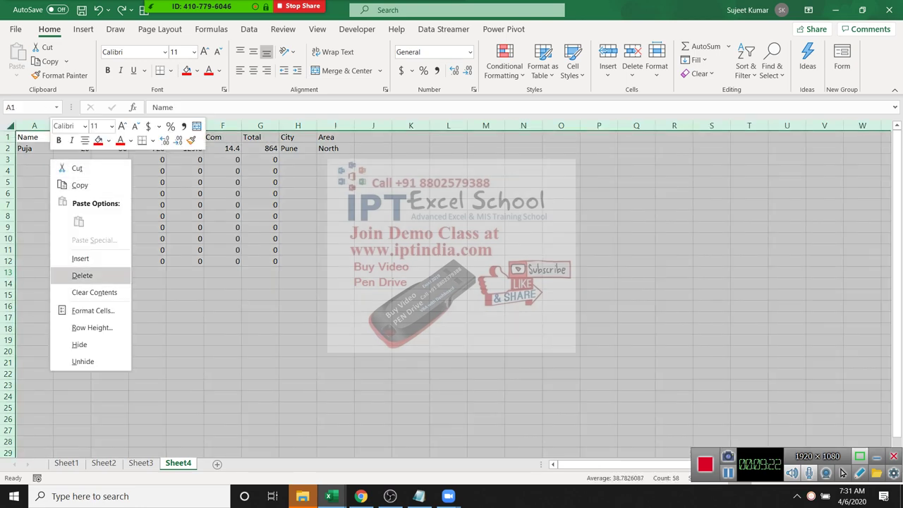
pyautogui.click(89, 308)
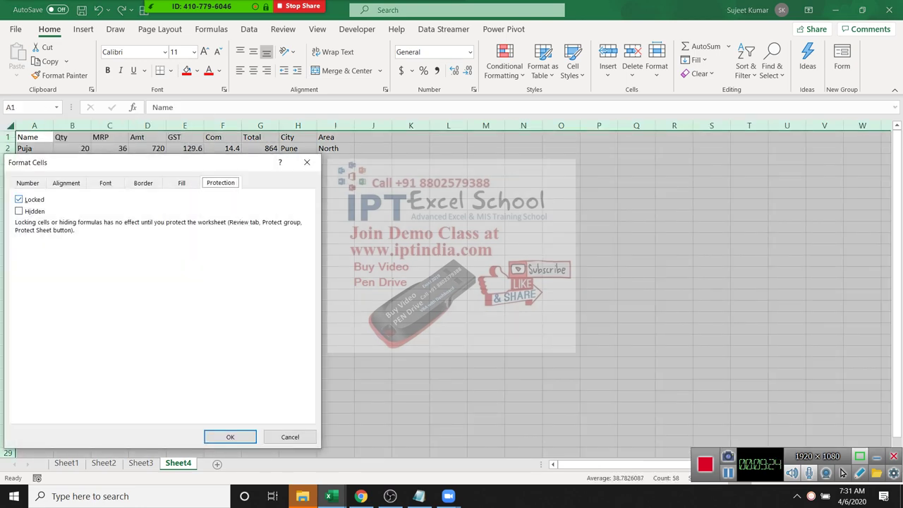
pyautogui.click(19, 199)
pyautogui.click(230, 437)
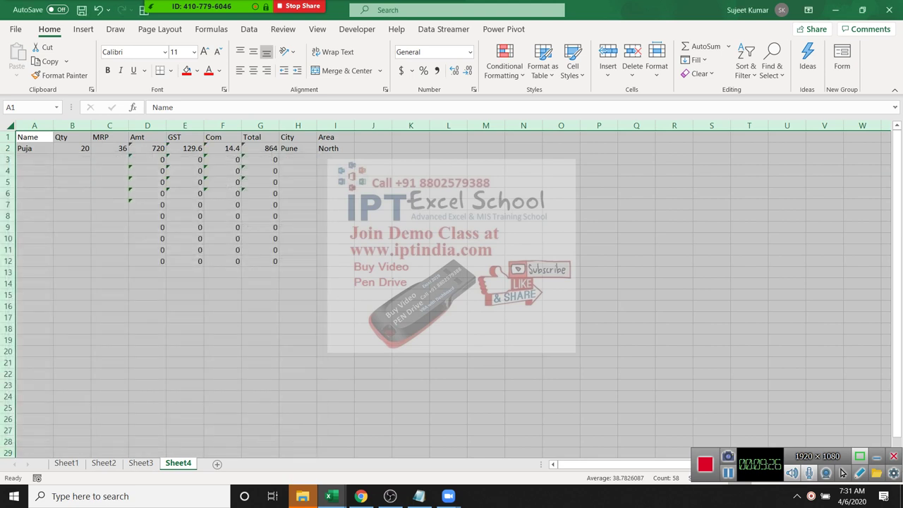
# Set the formula columns D to G to Locked
pyautogui.click(148, 346)
pyautogui.click(147, 125)
pyautogui.moveTo(146, 125); pyautogui.dragTo(259, 126)
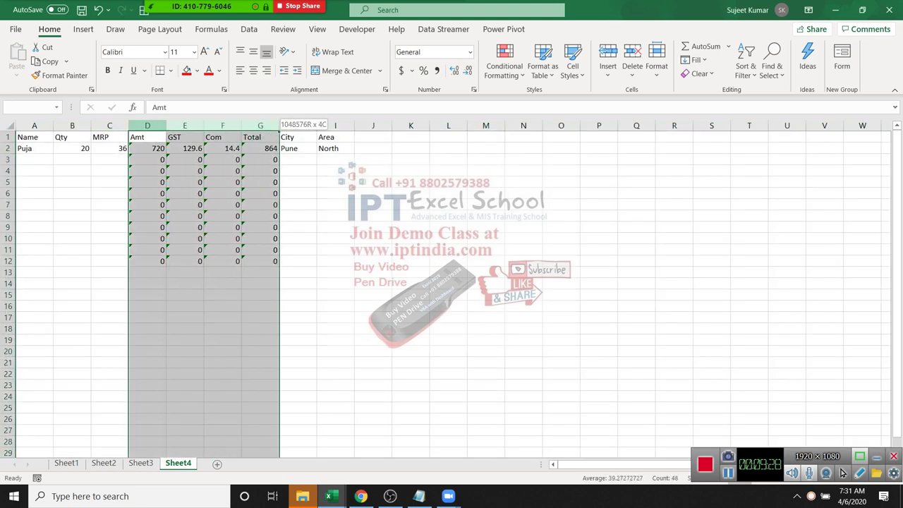
pyautogui.rightClick(242, 185)
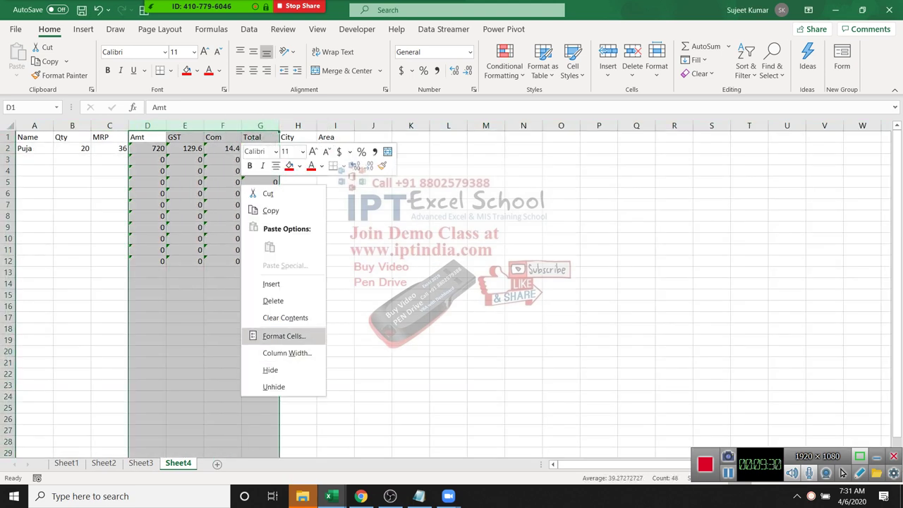
pyautogui.click(284, 336)
pyautogui.click(123, 227)
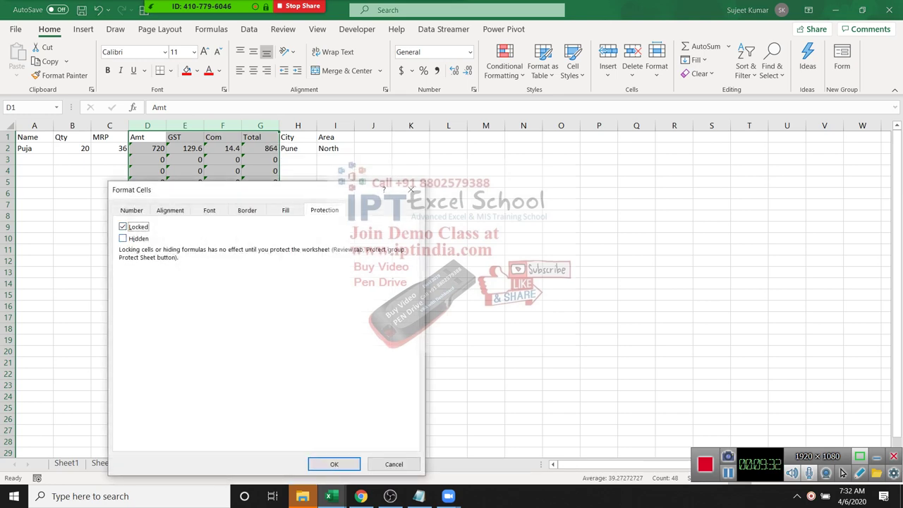
pyautogui.click(334, 463)
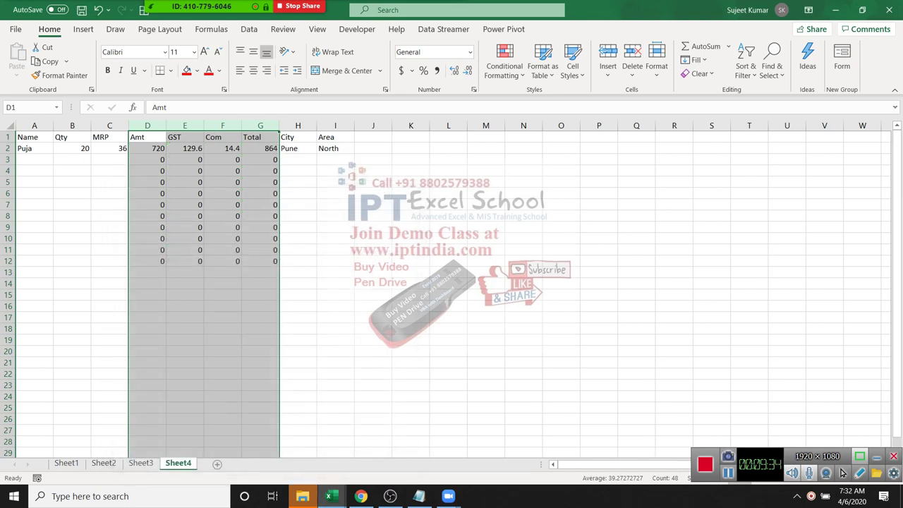
pyautogui.click(297, 374)
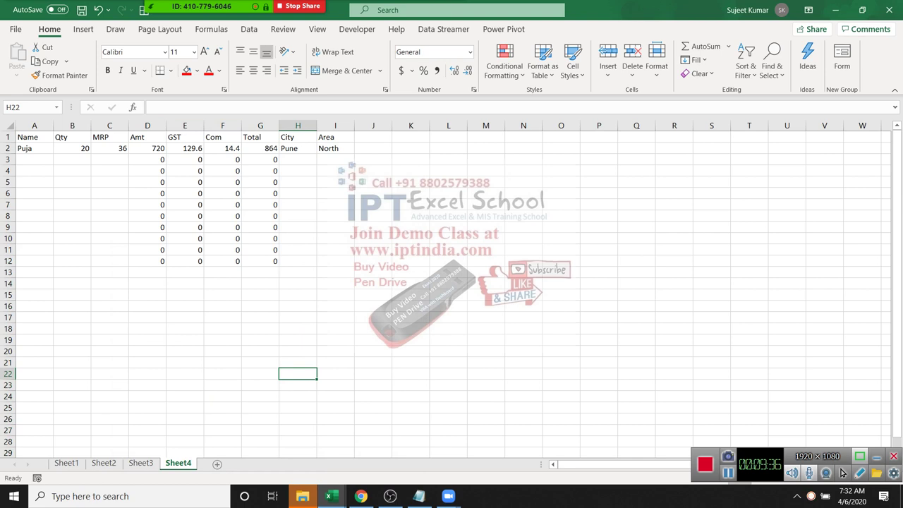
# Protect Sheet4 with no password
pyautogui.rightClick(181, 462)
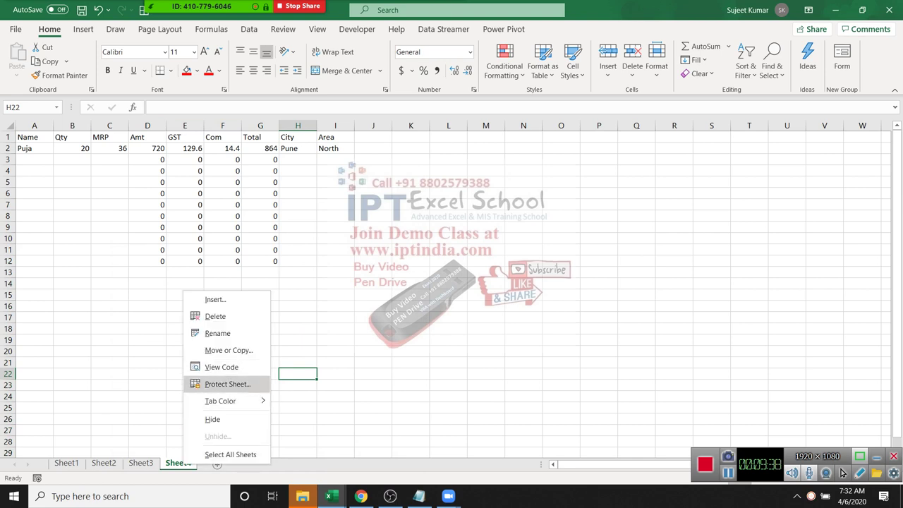
pyautogui.click(222, 383)
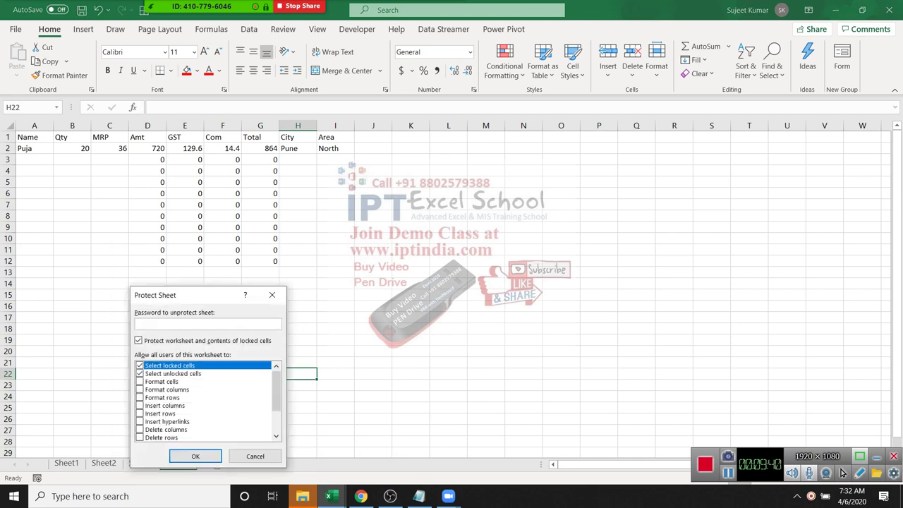
pyautogui.press('BackSpace')
pyautogui.press('Return')
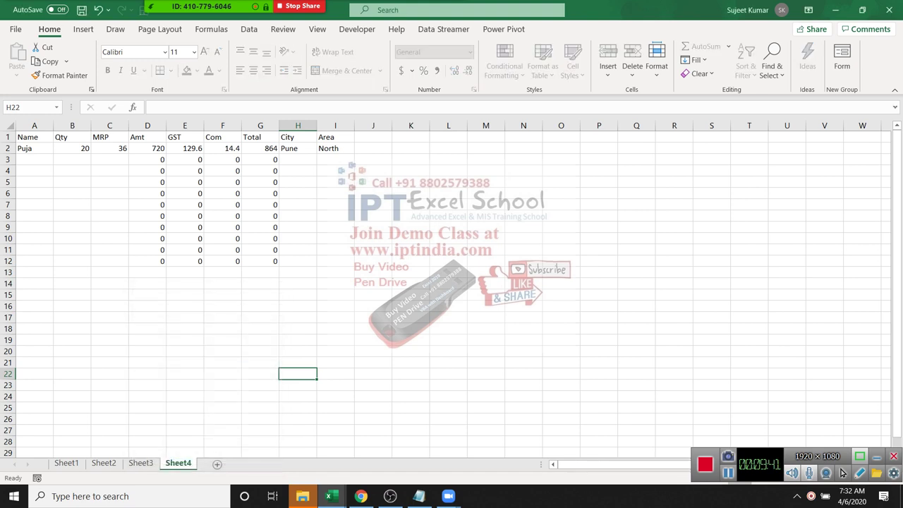
pyautogui.moveTo(34, 160); pyautogui.dragTo(34, 148)
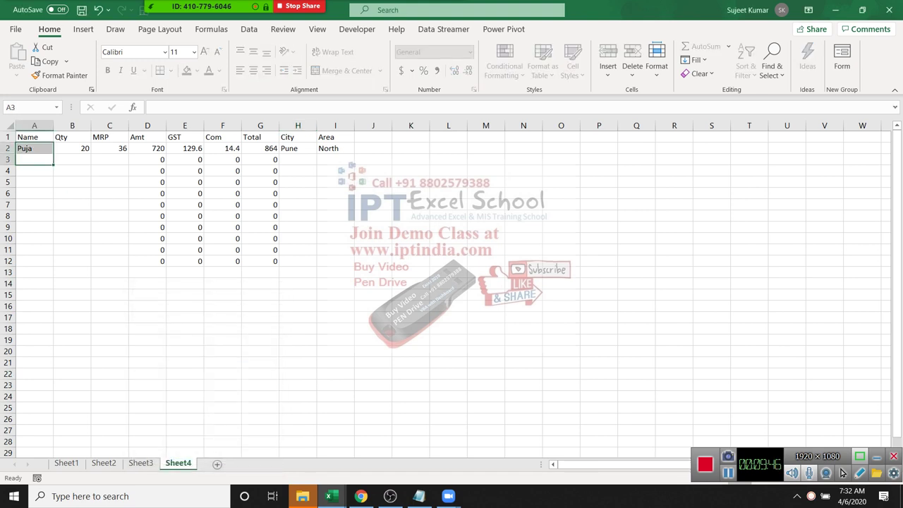
# Enter a name, quantity 30 and MRP 78 in row 3, dismissing the protected-cell warning
pyautogui.write('Ni')
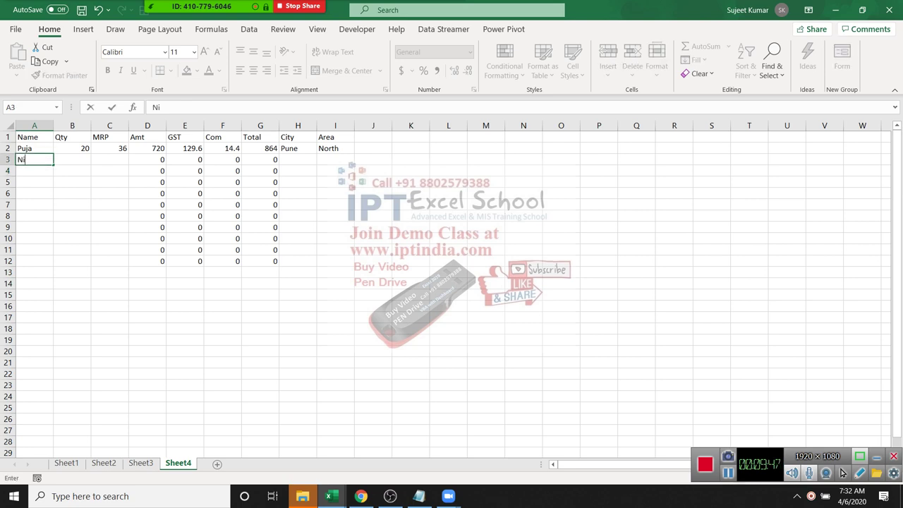
pyautogui.write('tu')
pyautogui.press('Tab')
pyautogui.write('30')
pyautogui.press('Tab')
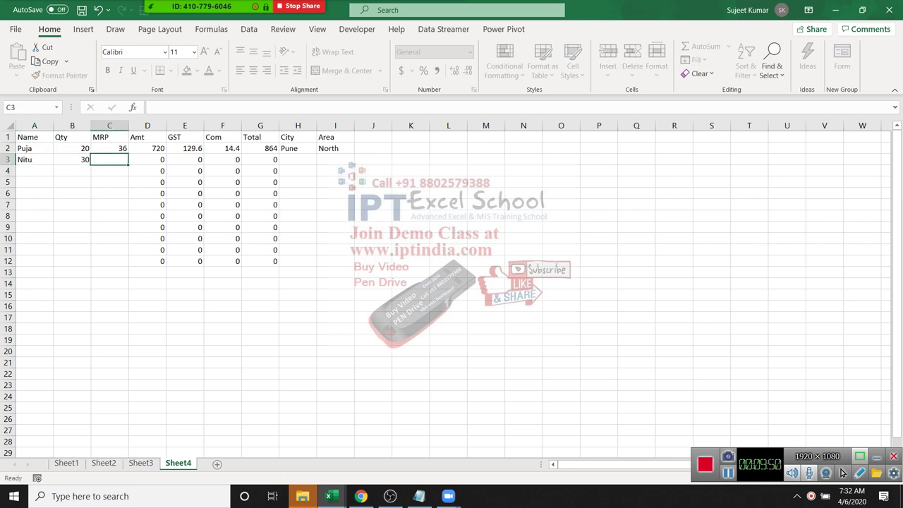
pyautogui.write('78')
pyautogui.press('Tab')
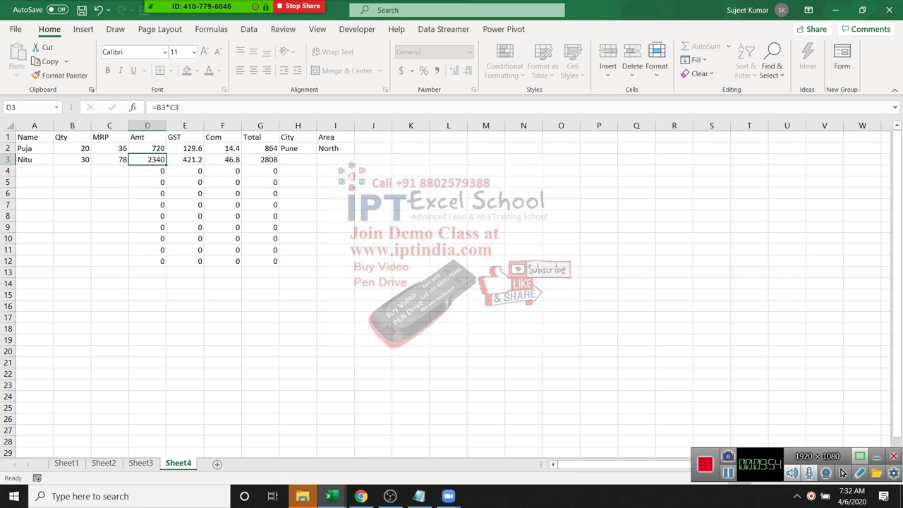
pyautogui.press('Tab')
pyautogui.press('Return')
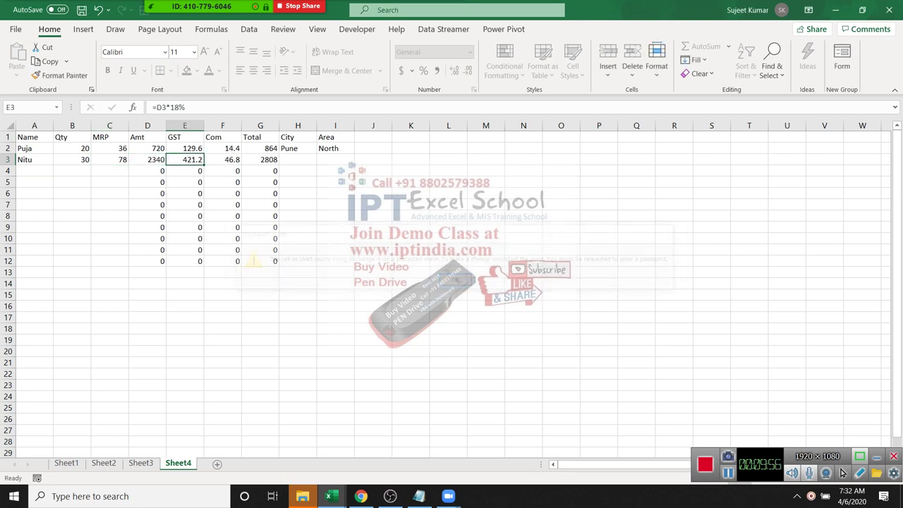
pyautogui.press('Tab')
pyautogui.press('Tab')
pyautogui.press('Left')
pyautogui.press('Left')
pyautogui.press('Left')
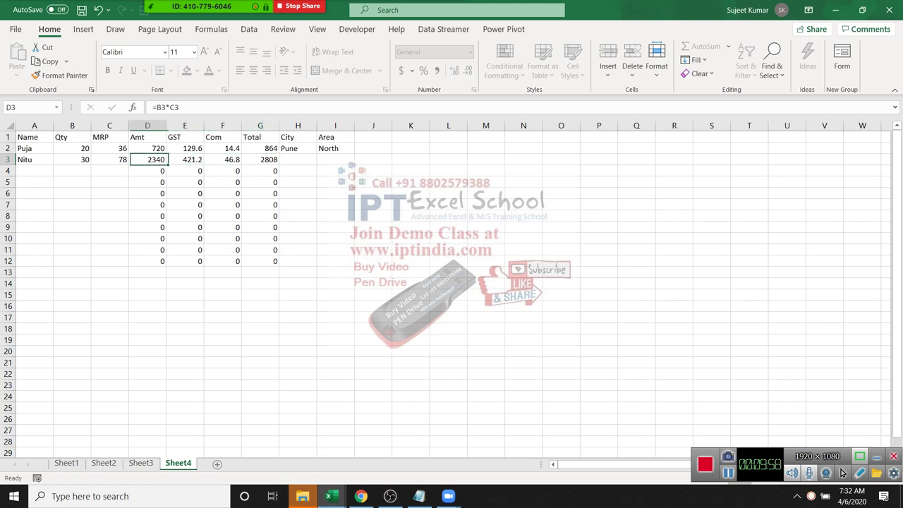
pyautogui.press('Right')
pyautogui.press('Right')
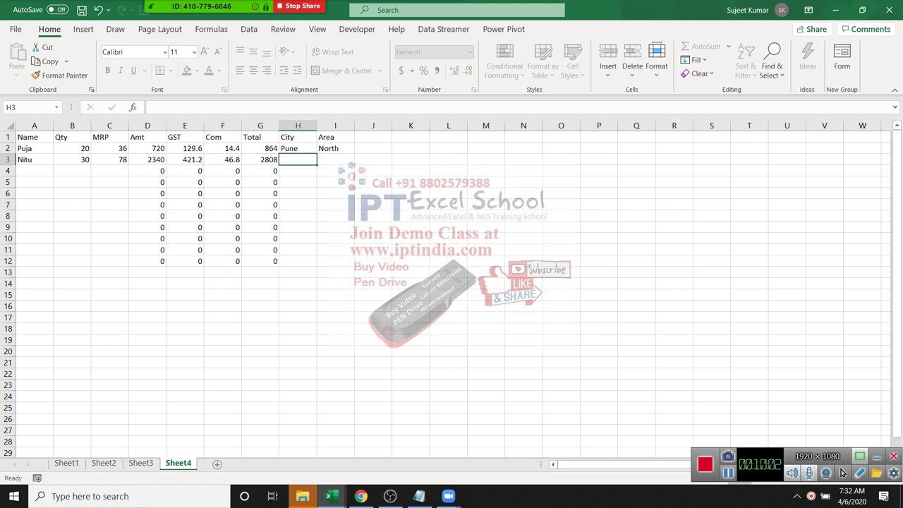
# Enter city mumbai and area Navi in H3:I3
pyautogui.write('mumbai')
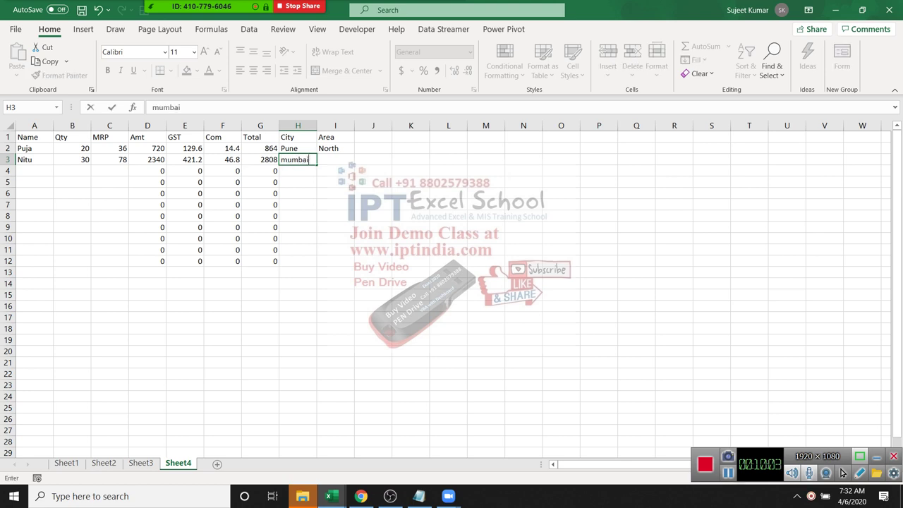
pyautogui.press('Tab')
pyautogui.write('Navi')
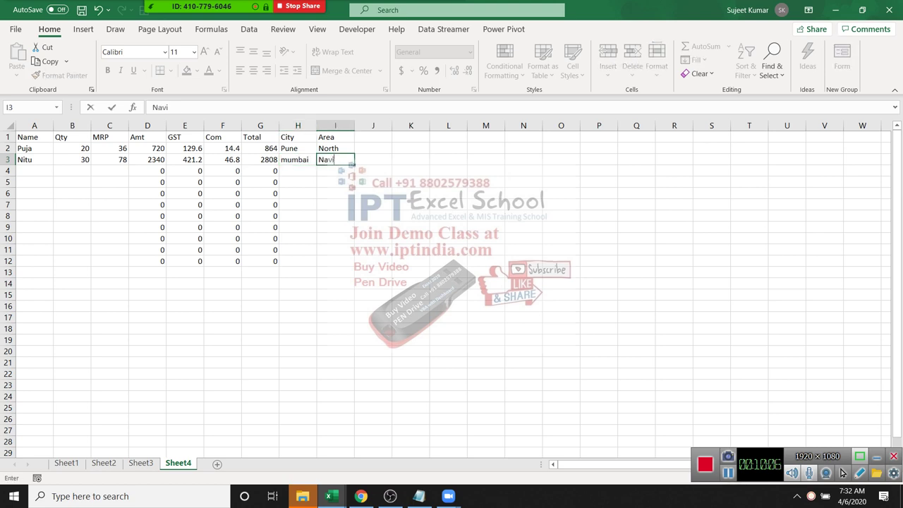
pyautogui.press('Return')
pyautogui.press('Up')
pyautogui.press('Left')
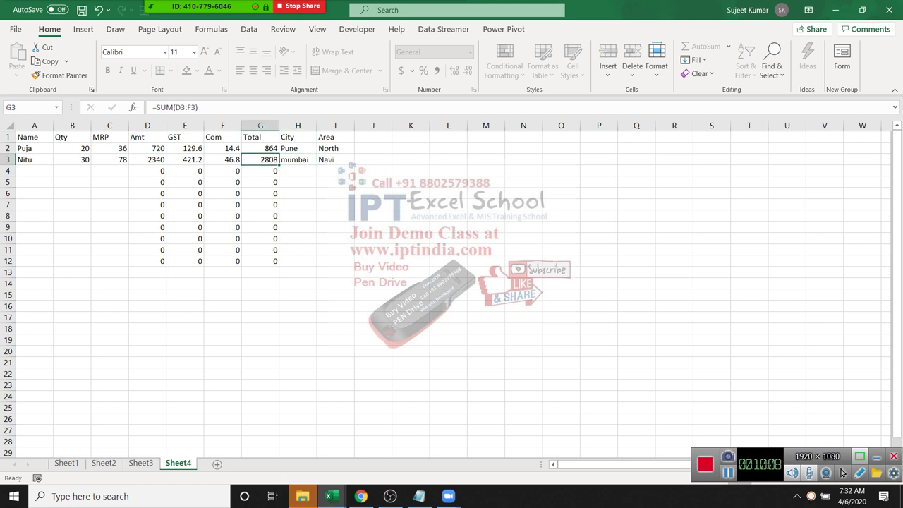
pyautogui.press('Left')
pyautogui.press('Left')
pyautogui.press('Left')
pyautogui.press('Down')
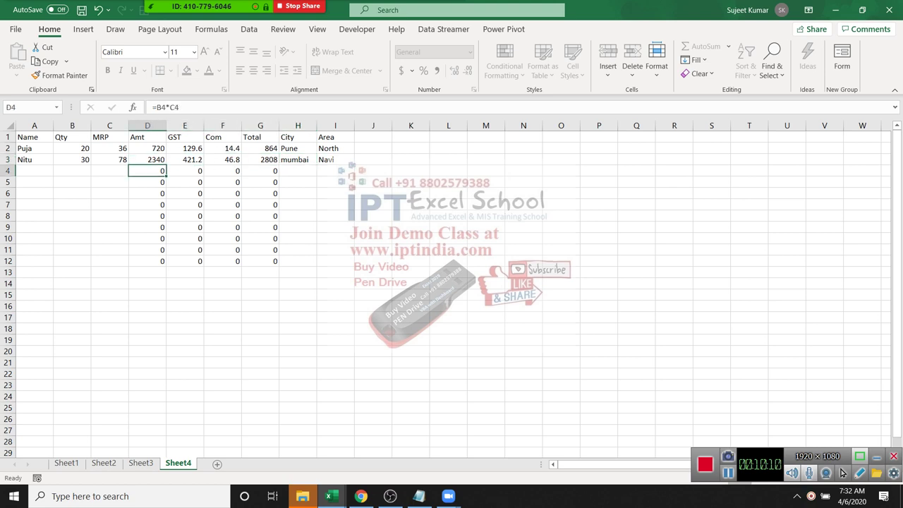
pyautogui.press('Right')
pyautogui.press('Right')
pyautogui.press('Right')
pyautogui.press('Right')
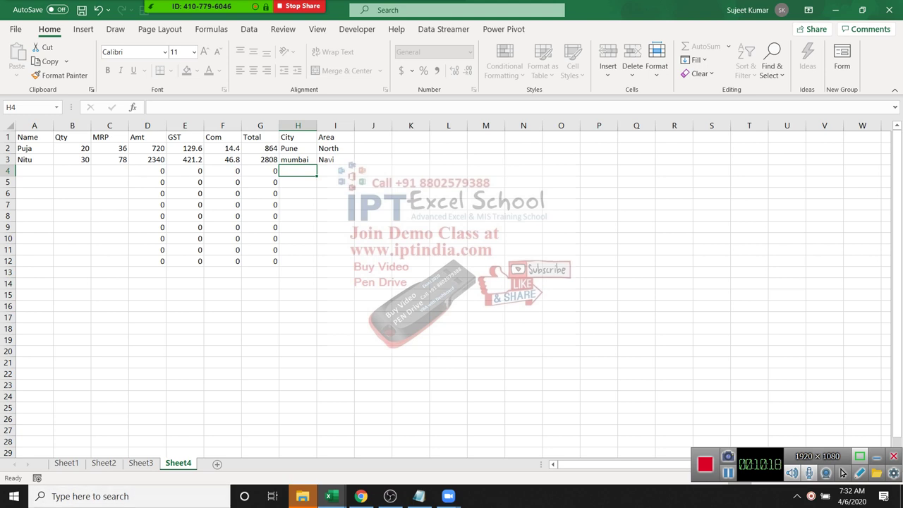
# Unprotect Sheet4 and protect it again with Select locked cells turned off
pyautogui.press('Left')
pyautogui.press('Left')
pyautogui.press('Left')
pyautogui.hotkey('shift', 'Right')
pyautogui.hotkey('shift', 'Right')
pyautogui.hotkey('shift', 'Right')
pyautogui.click(185, 340)
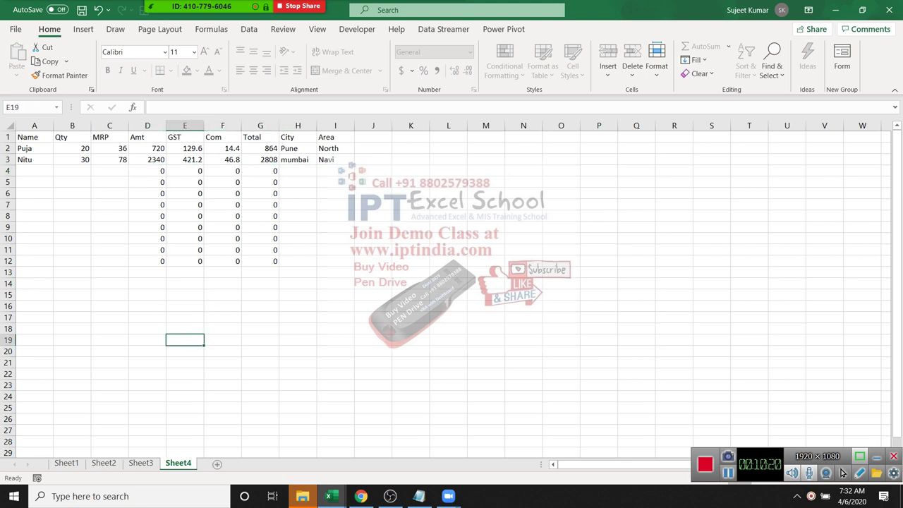
pyautogui.rightClick(187, 451)
pyautogui.rightClick(177, 463)
pyautogui.press('Escape')
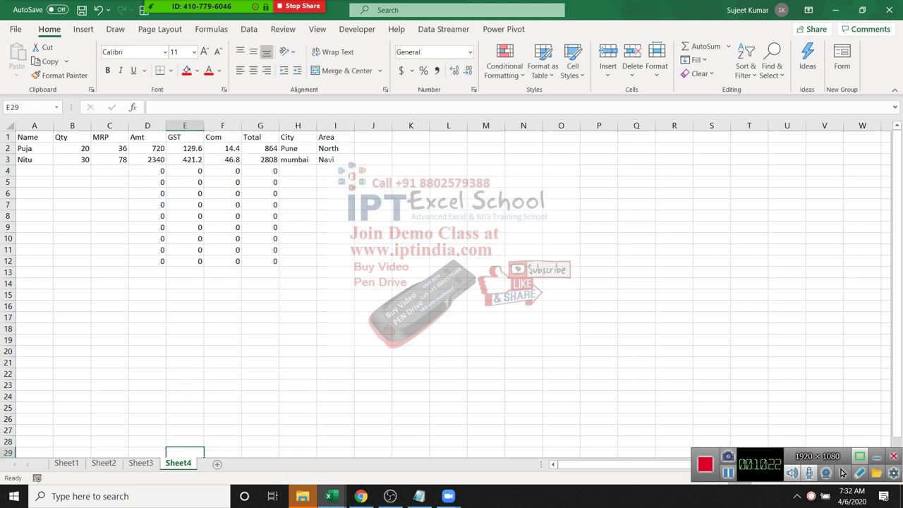
pyautogui.rightClick(178, 463)
pyautogui.click(225, 381)
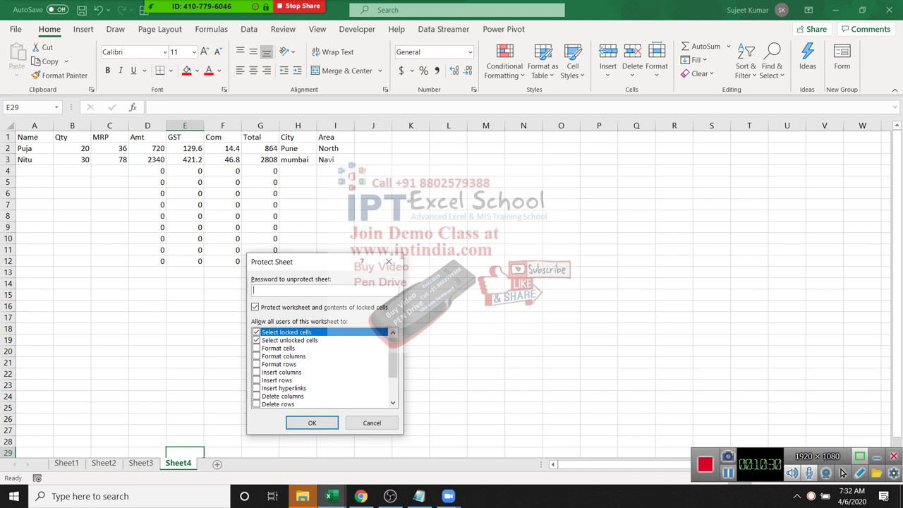
pyautogui.press('Tab')
pyautogui.press('Tab')
pyautogui.press('space')
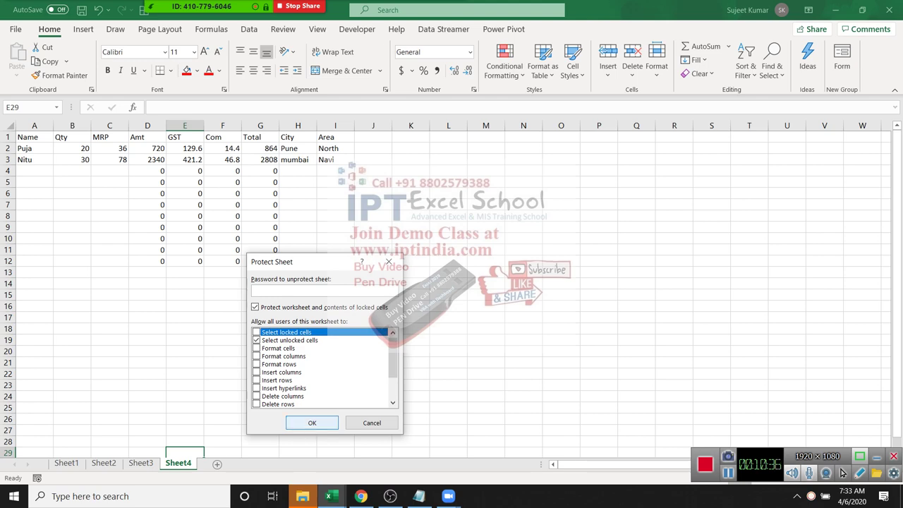
pyautogui.press('Return')
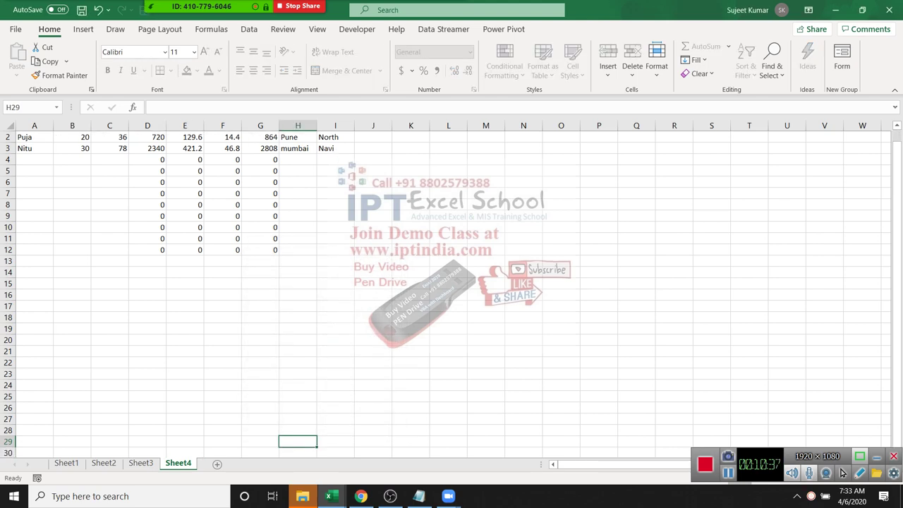
# Enter a name, quantity 21 and MRP 32 in A4:C4, giving a Total of 806.4
pyautogui.press('Down')
pyautogui.press('Tab')
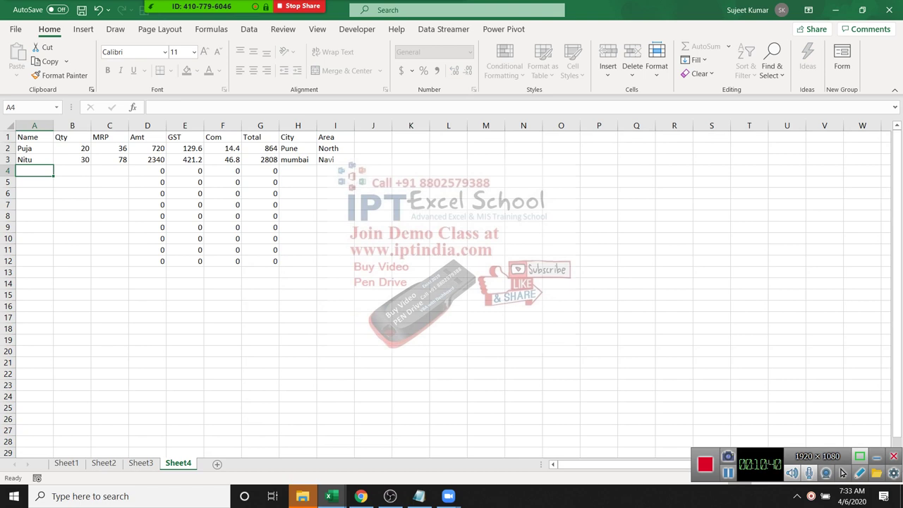
pyautogui.write('Om')
pyautogui.press('Tab')
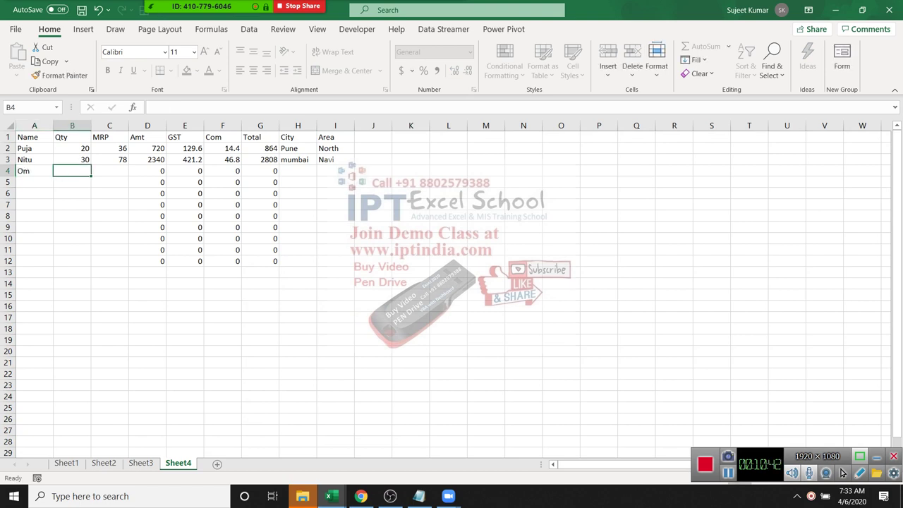
pyautogui.write('21')
pyautogui.press('Tab')
pyautogui.write('32')
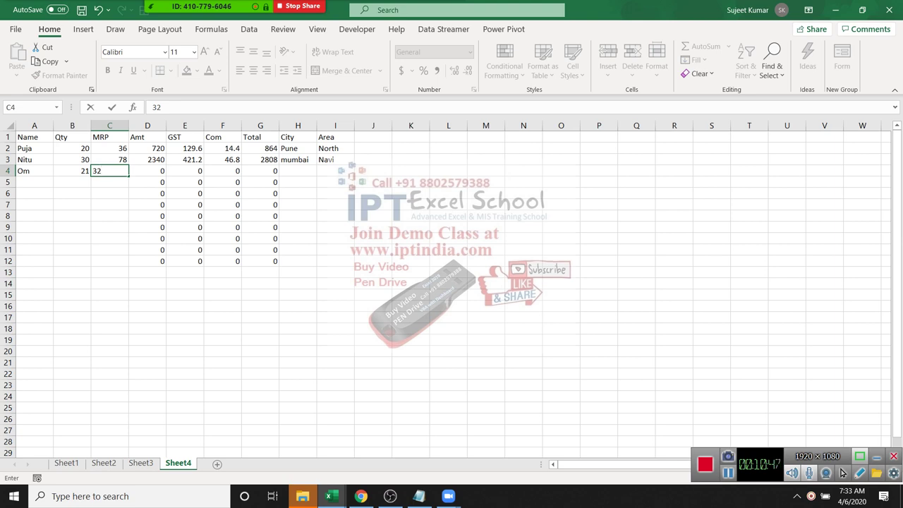
pyautogui.press('Tab')
pyautogui.press('Tab')
pyautogui.press('Tab')
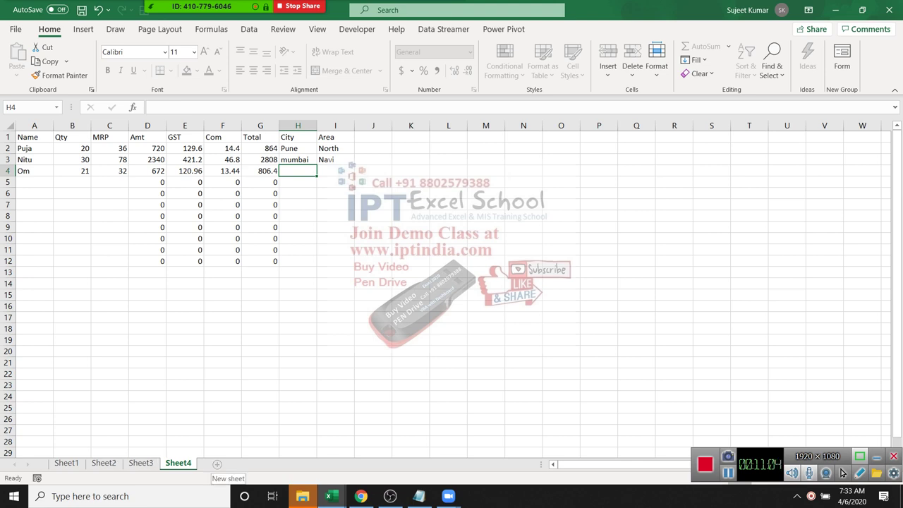
# Insert a new Sheet5 and enter Name in B3
pyautogui.click(217, 463)
pyautogui.click(147, 205)
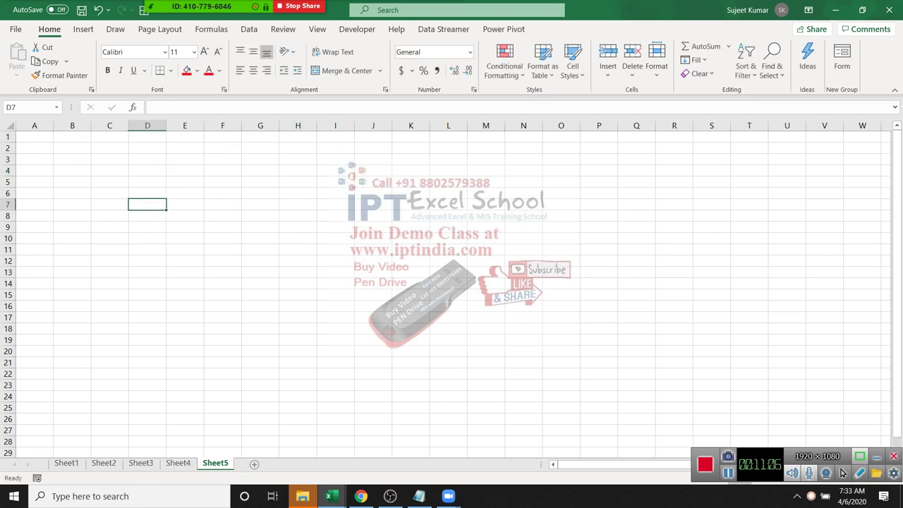
pyautogui.write('5')
pyautogui.press('Escape')
pyautogui.click(72, 159)
pyautogui.write('Name')
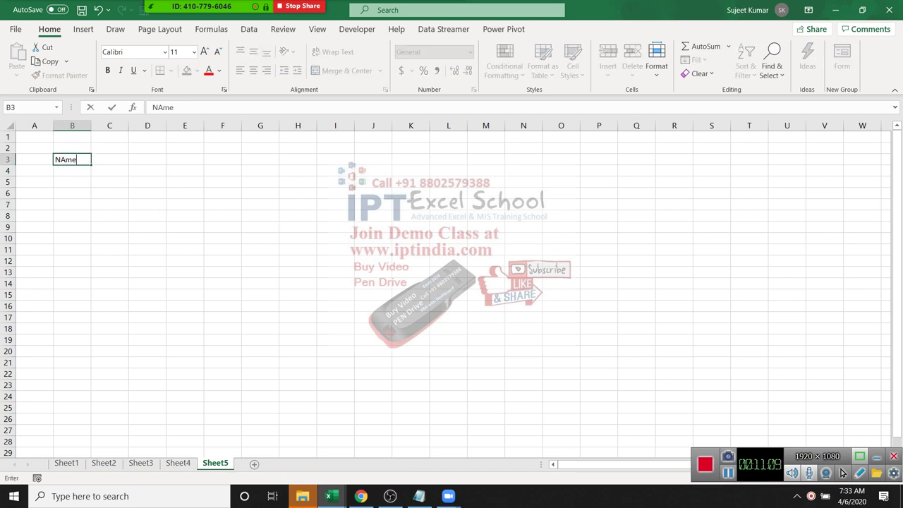
pyautogui.press('Return')
# Enter City in C6 and Amt in D9
pyautogui.click(109, 192)
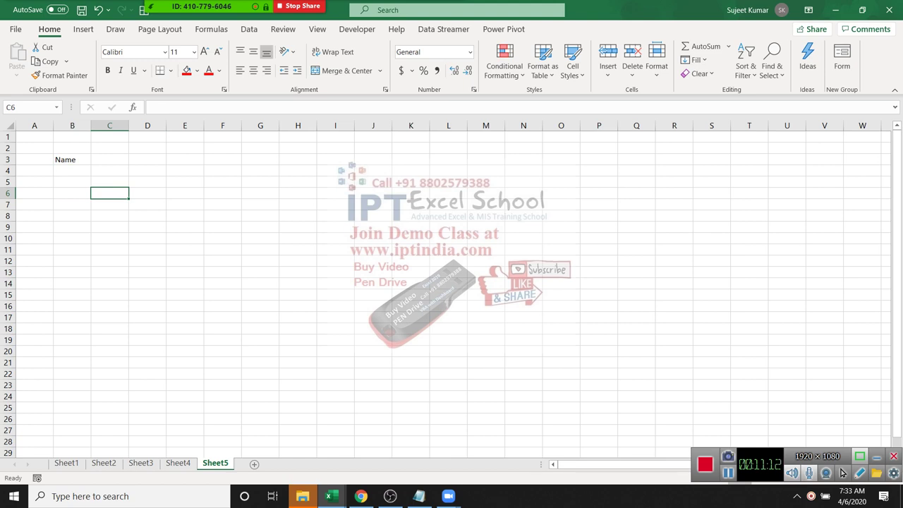
pyautogui.write('City')
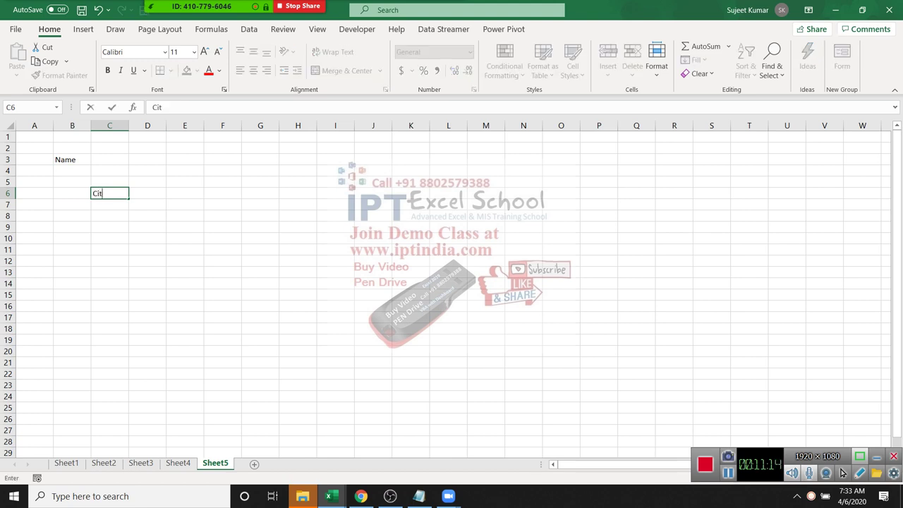
pyautogui.press('Tab')
pyautogui.press('Down')
pyautogui.press('Down')
pyautogui.press('Down')
pyautogui.write('A')
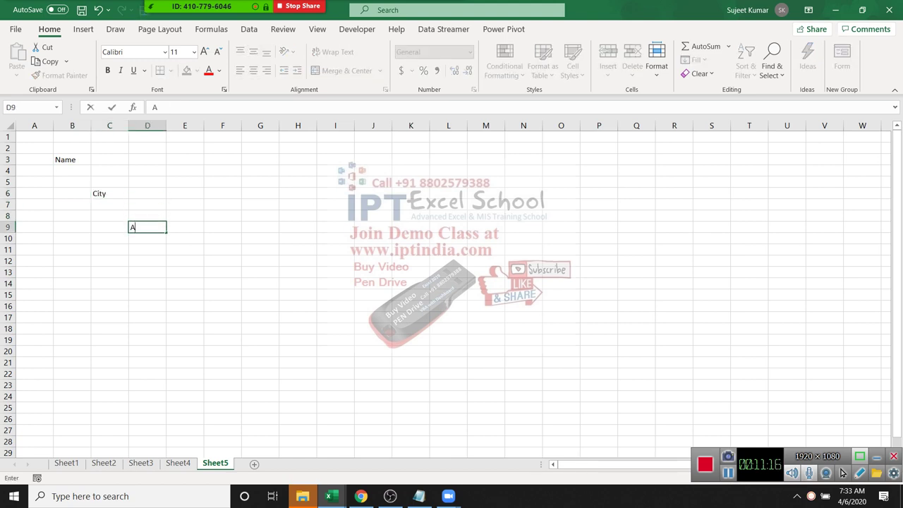
pyautogui.write('mt')
pyautogui.click(72, 159)
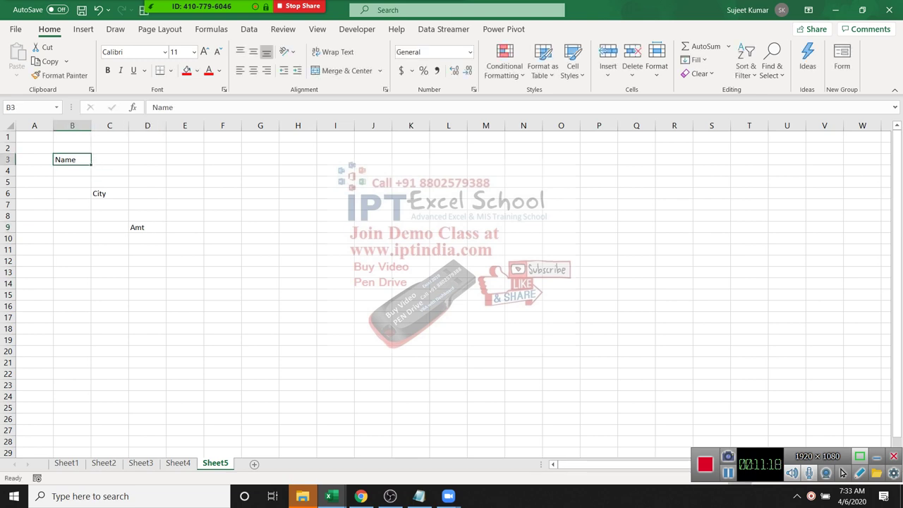
pyautogui.press('Right')
pyautogui.hotkey('ctrl', 'q')
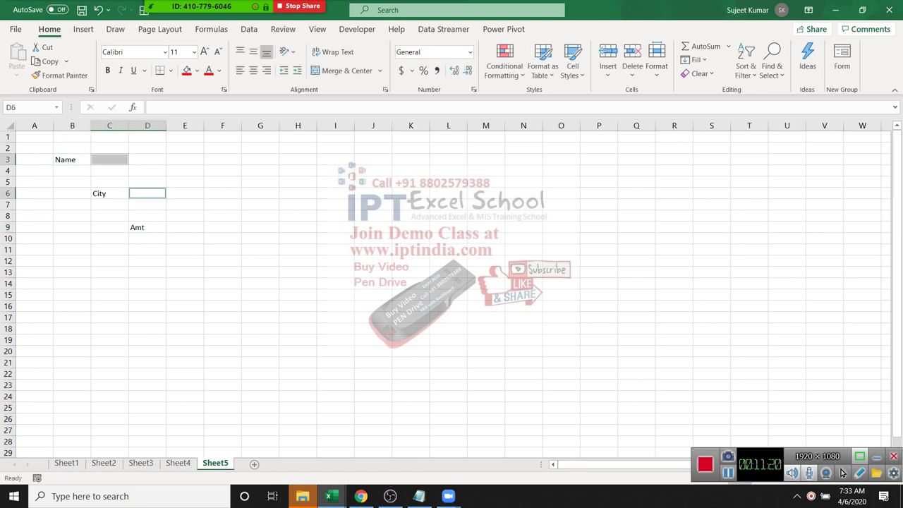
# Select the three input cells C3, D6 and E9 together for the red fill
pyautogui.hotkey('ctrl', 'q')
pyautogui.hotkey('ctrl', 'q')
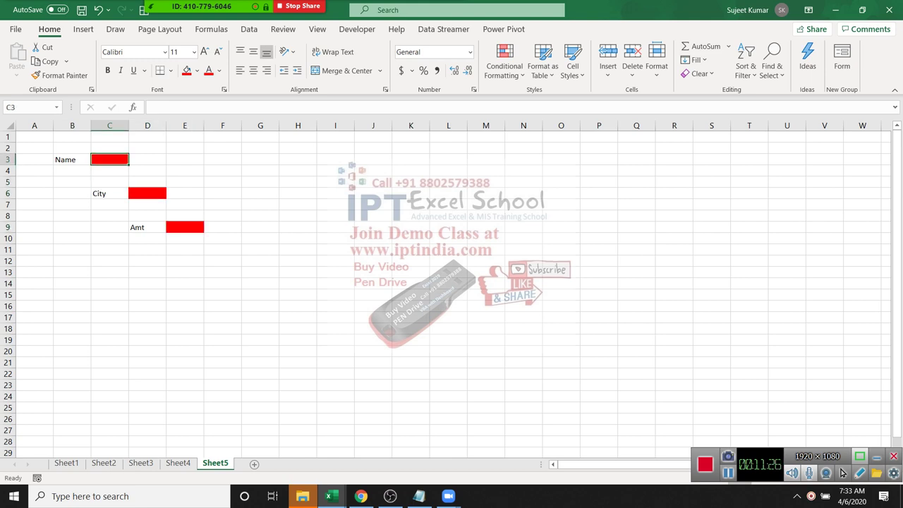
pyautogui.click(109, 171)
pyautogui.press('Up')
pyautogui.hotkey('ctrl', 'q')
pyautogui.click(184, 227)
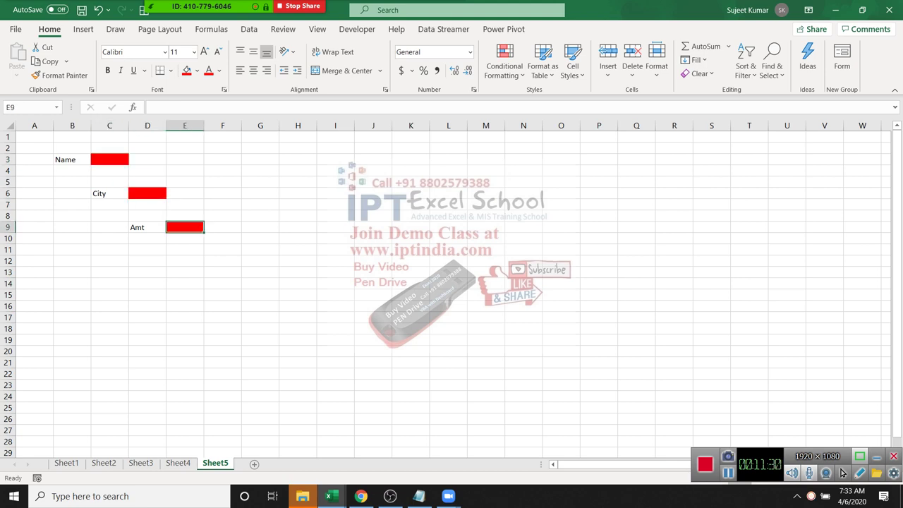
pyautogui.click(110, 160)
pyautogui.keyDown('ctrl'); pyautogui.click(147, 193); pyautogui.keyUp('ctrl')
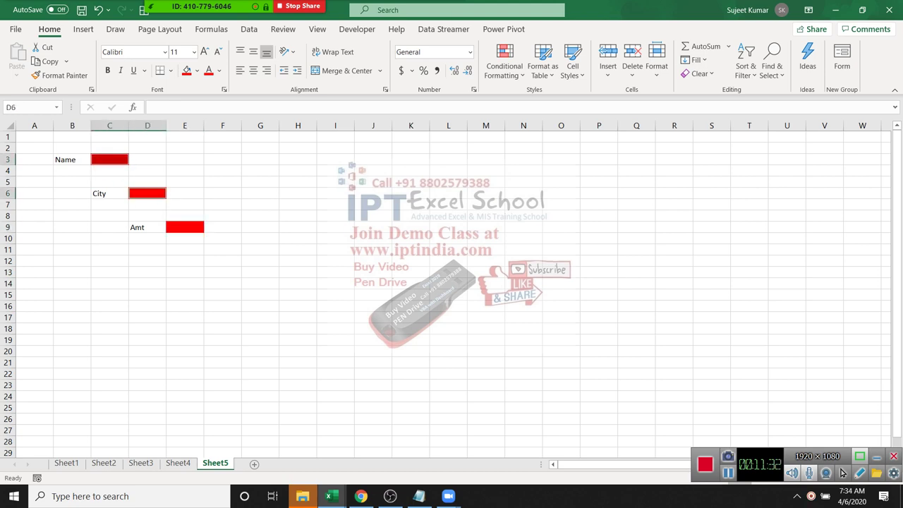
pyautogui.keyDown('ctrl'); pyautogui.click(185, 227); pyautogui.keyUp('ctrl')
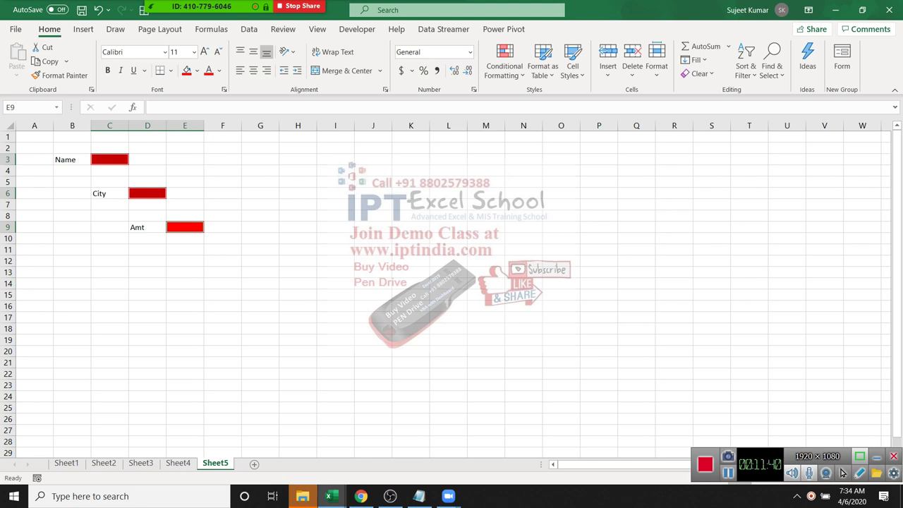
# Unlock the selected red cells C3, D6 and E9 in Format Cells Protection
pyautogui.rightClick(145, 194)
pyautogui.click(187, 422)
pyautogui.click(58, 231)
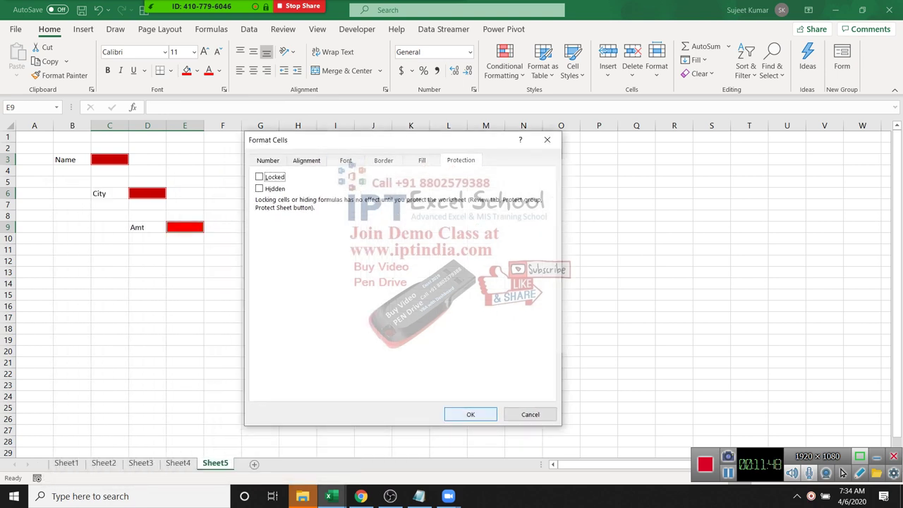
pyautogui.press('Return')
# Protect Sheet5 with 'Select locked cells' turned off
pyautogui.click(335, 295)
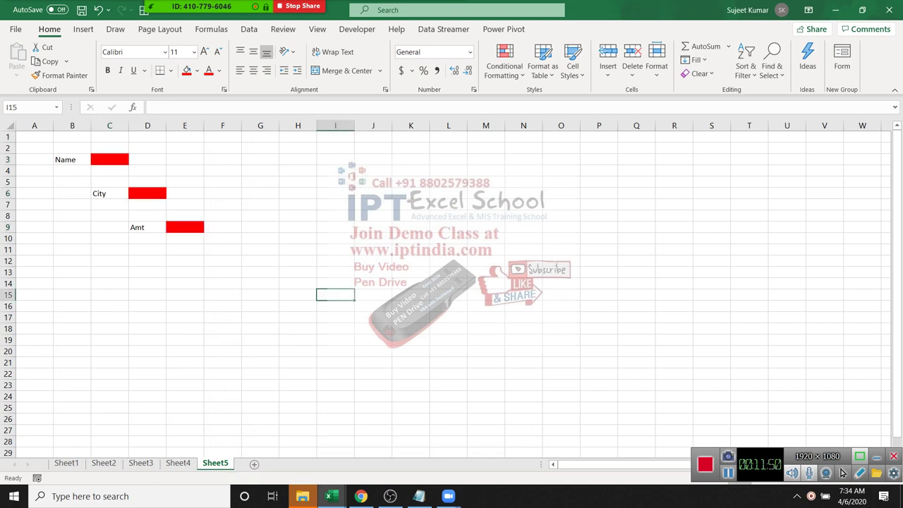
pyautogui.rightClick(214, 463)
pyautogui.click(257, 386)
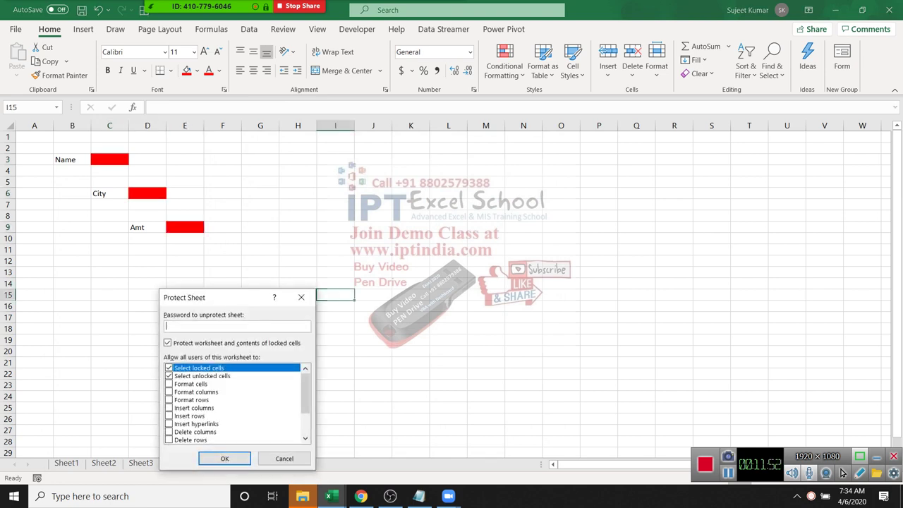
pyautogui.moveTo(209, 297); pyautogui.dragTo(293, 240)
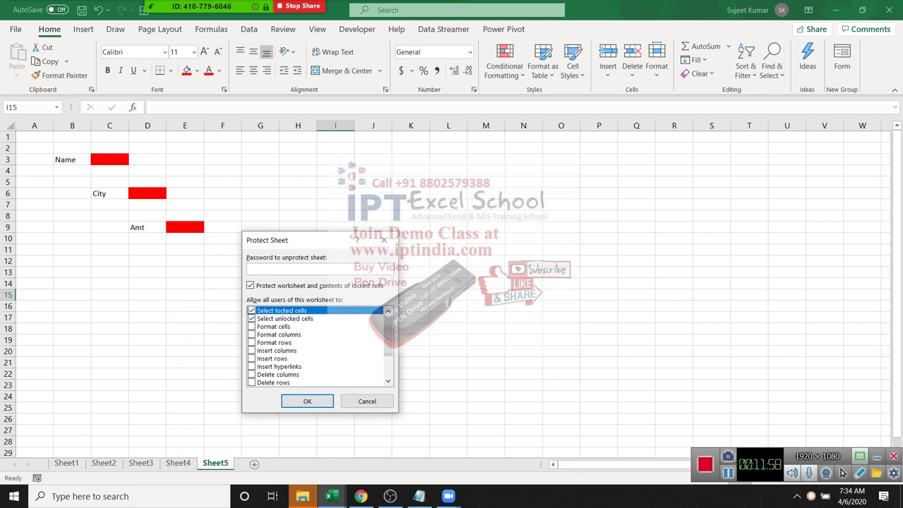
pyautogui.press('space')
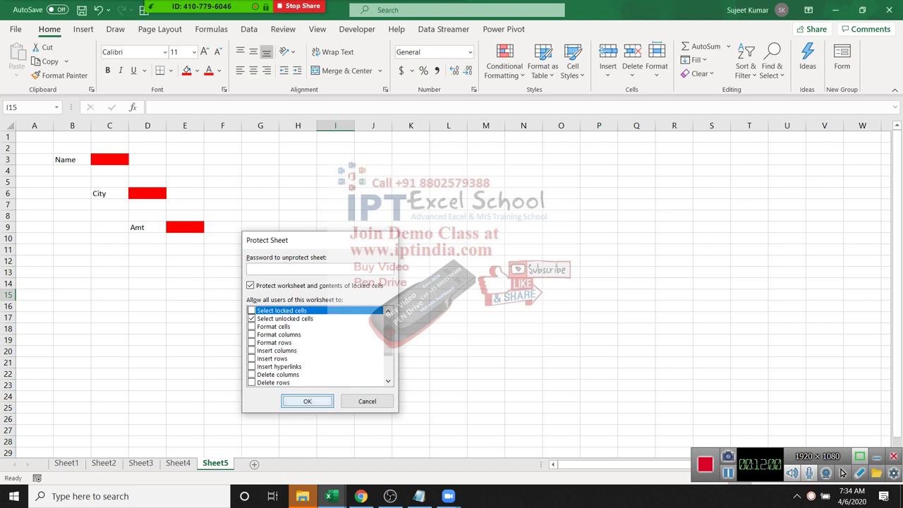
pyautogui.press('Return')
# Tab through the unlocked cells, enter 1545 in C3, and show Zoom's participants list
pyautogui.press('Tab')
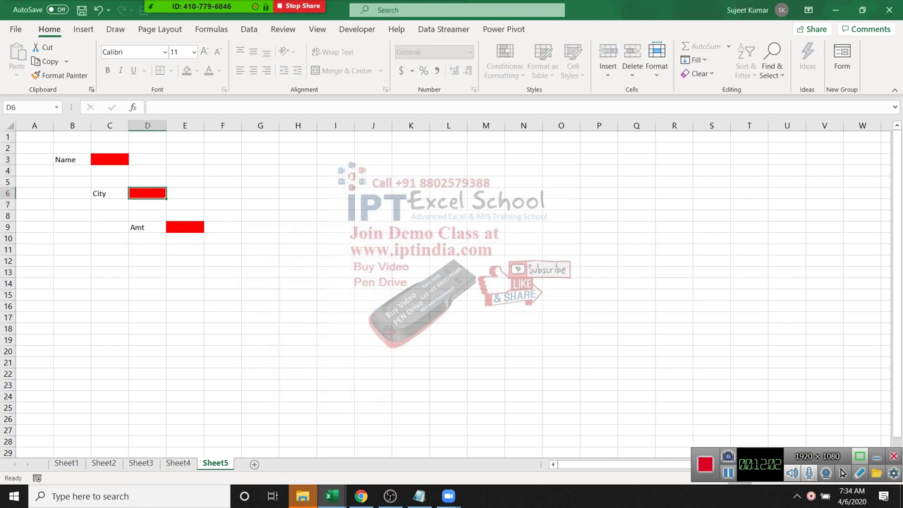
pyautogui.press('Tab')
pyautogui.press('Tab')
pyautogui.press('Tab')
pyautogui.press('Tab')
pyautogui.press('Tab')
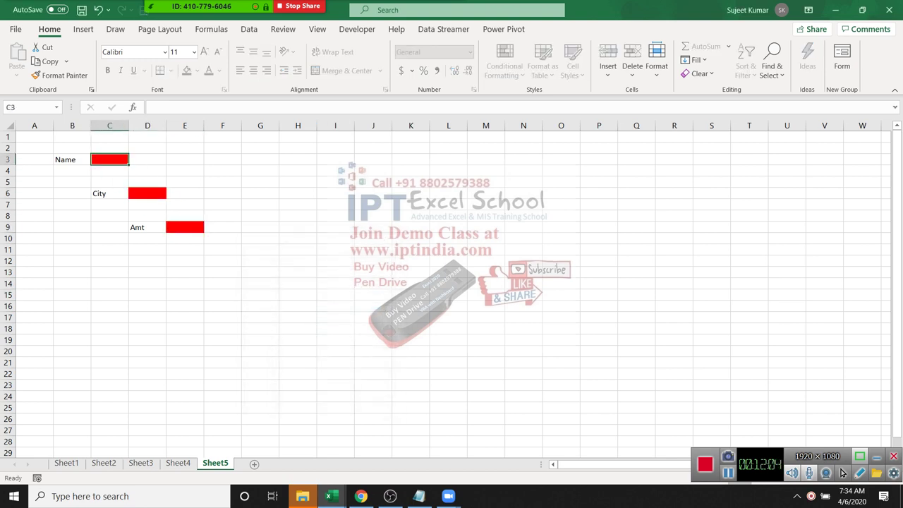
pyautogui.press('Tab')
pyautogui.press('Tab')
pyautogui.press('Tab')
pyautogui.write('1545')
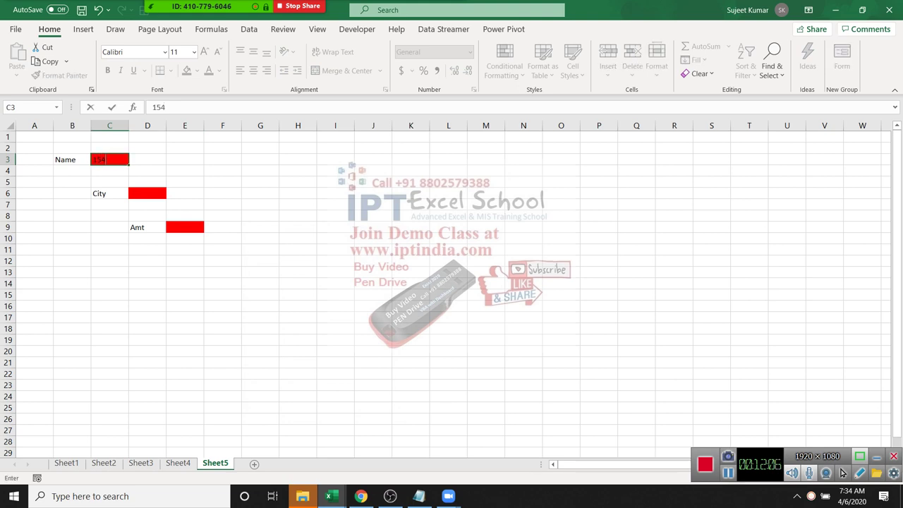
pyautogui.press('Tab')
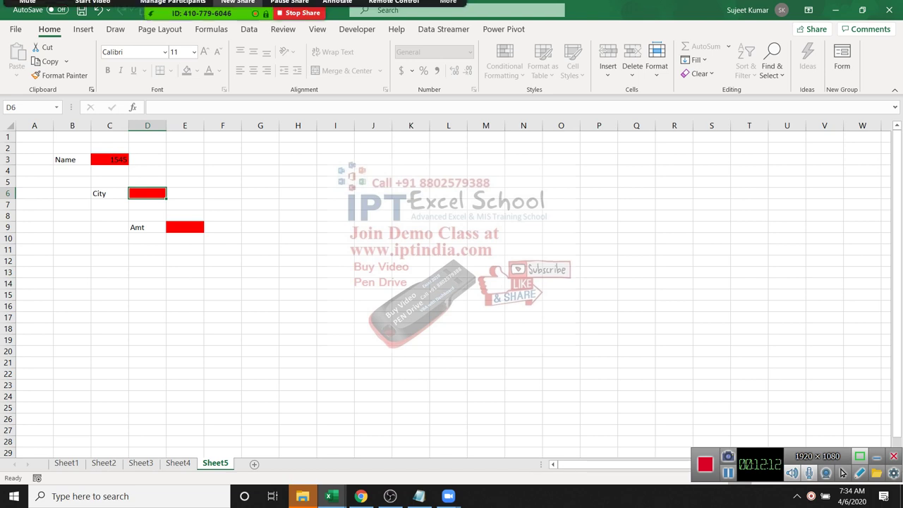
pyautogui.click(173, 15)
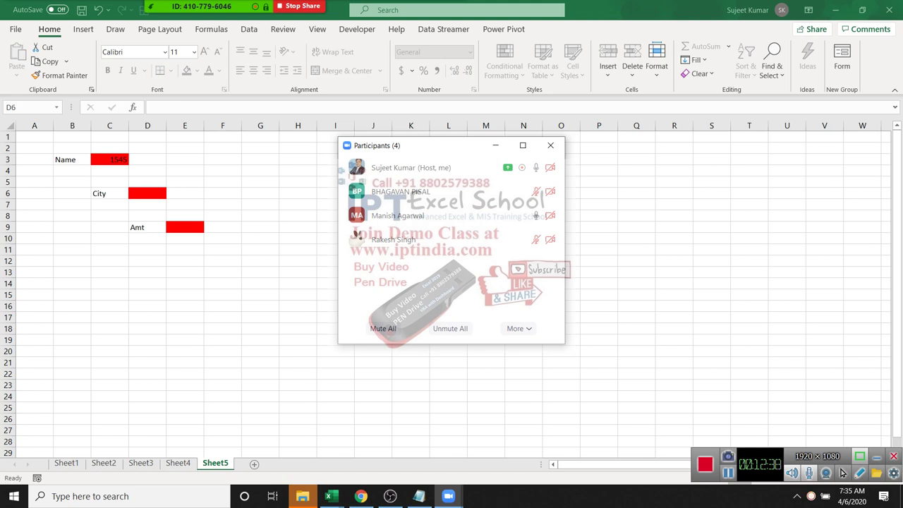
pyautogui.hotkey('alt', 'Tab')
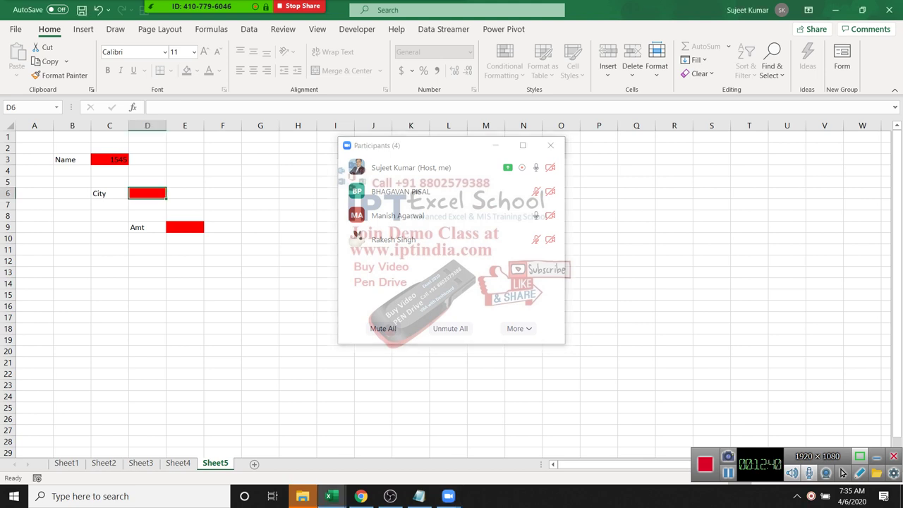
pyautogui.rightClick(215, 463)
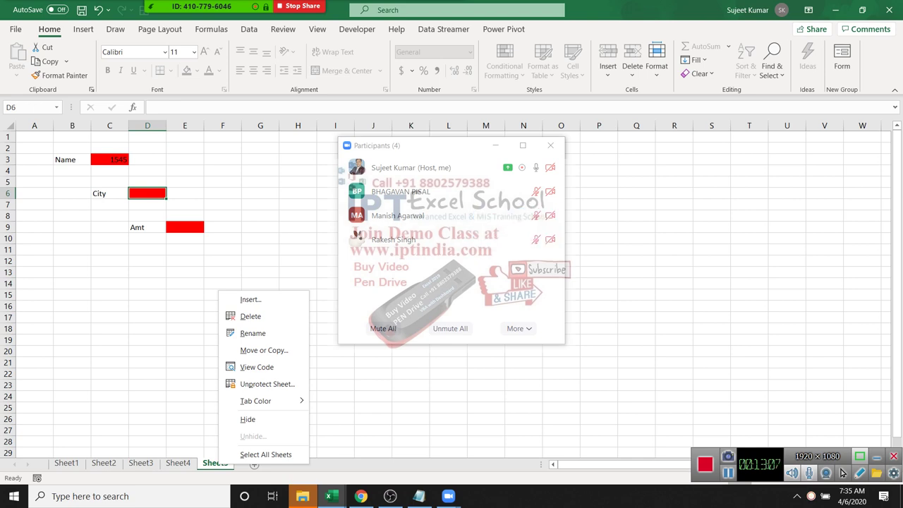
pyautogui.press('Escape')
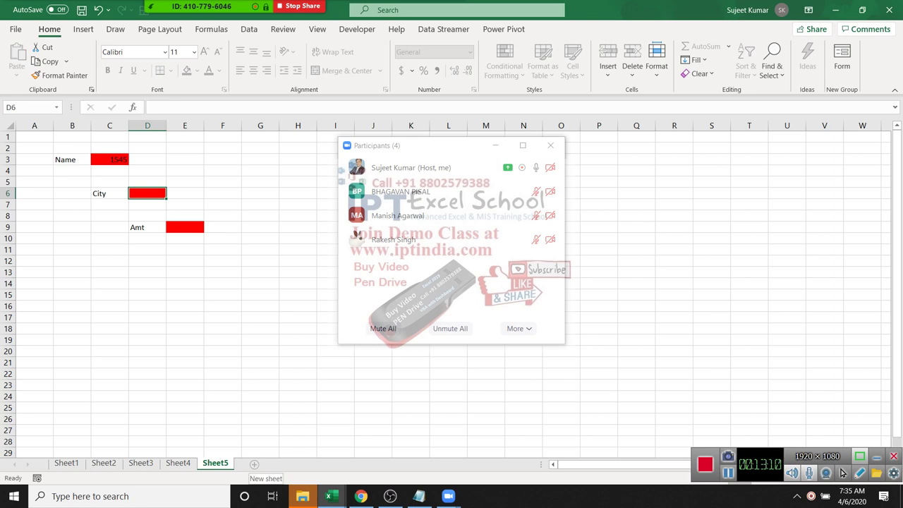
# Add a new blank Sheet6 and close the Zoom participants list
pyautogui.click(254, 463)
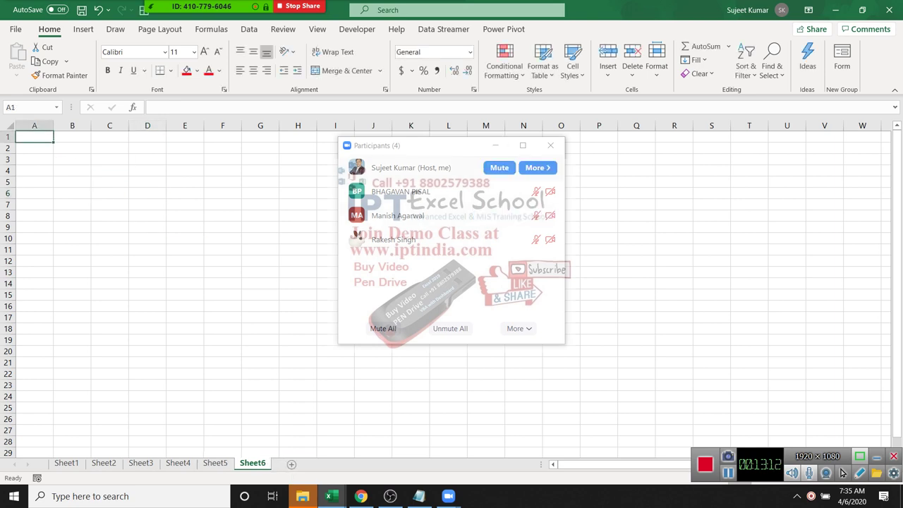
pyautogui.moveTo(454, 154); pyautogui.dragTo(655, 137)
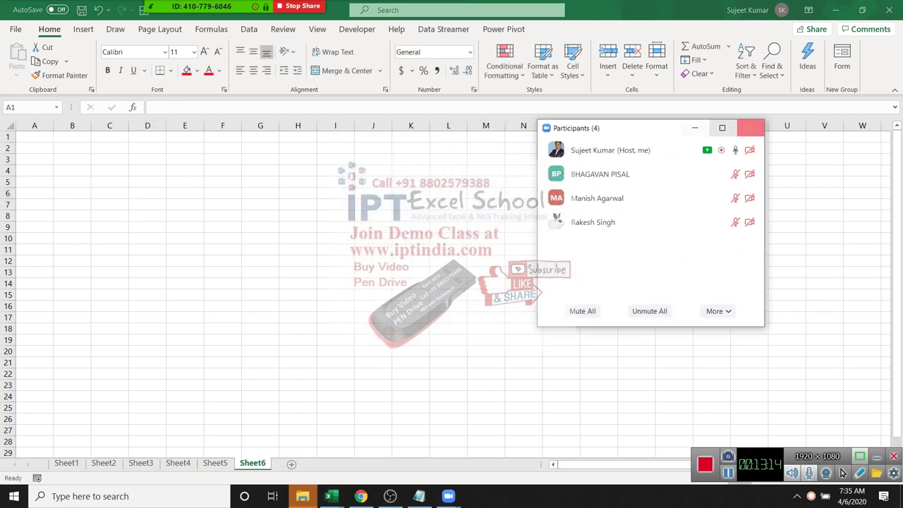
pyautogui.click(750, 128)
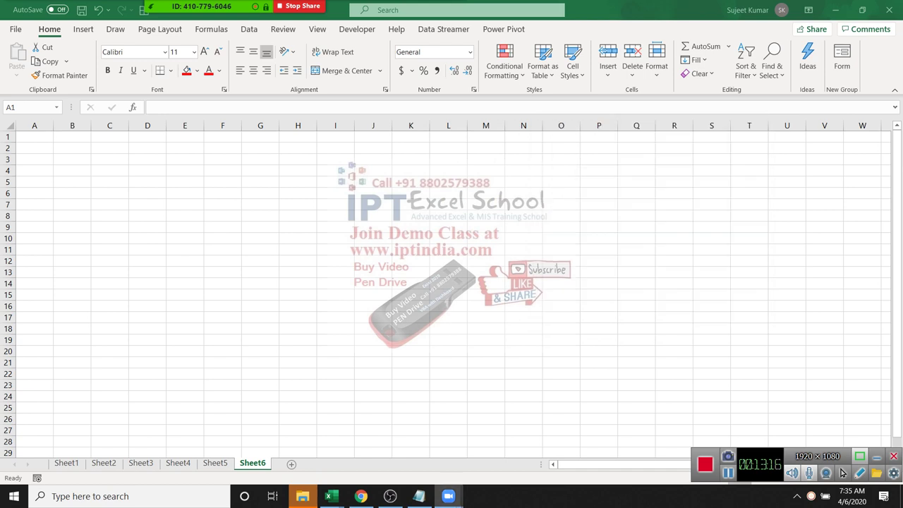
pyautogui.hotkey('ctrl', 'pageup')
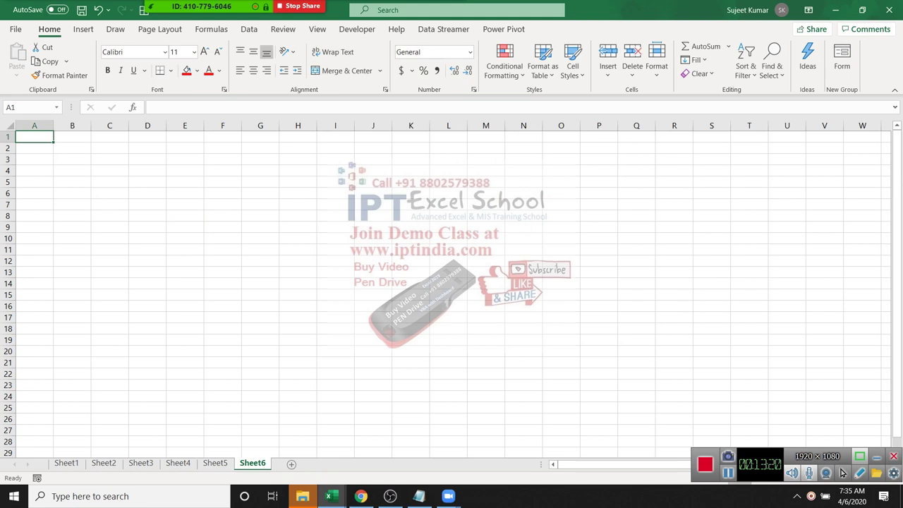
pyautogui.moveTo(147, 159); pyautogui.dragTo(335, 284)
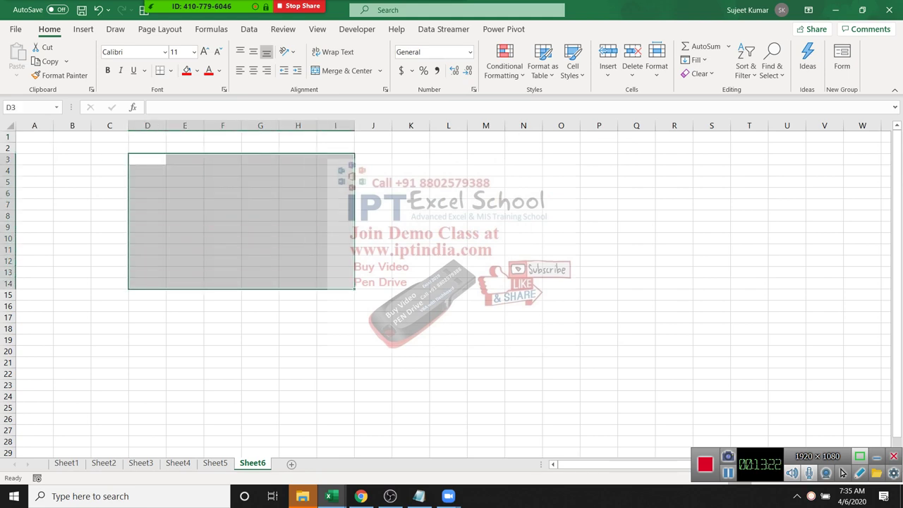
pyautogui.click(411, 283)
# Start protecting Sheet6 with a password, then cancel the confirmation and leave it unprotected
pyautogui.rightClick(253, 463)
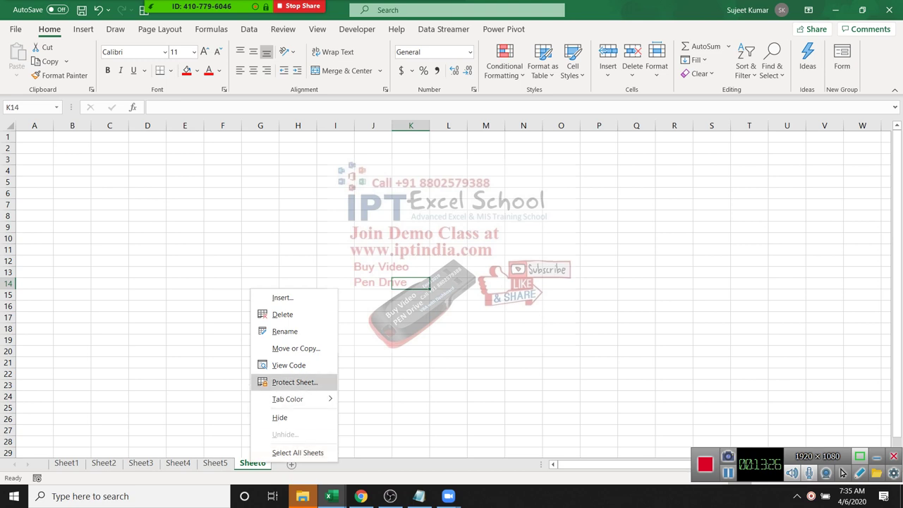
pyautogui.press('Return')
pyautogui.press('Escape')
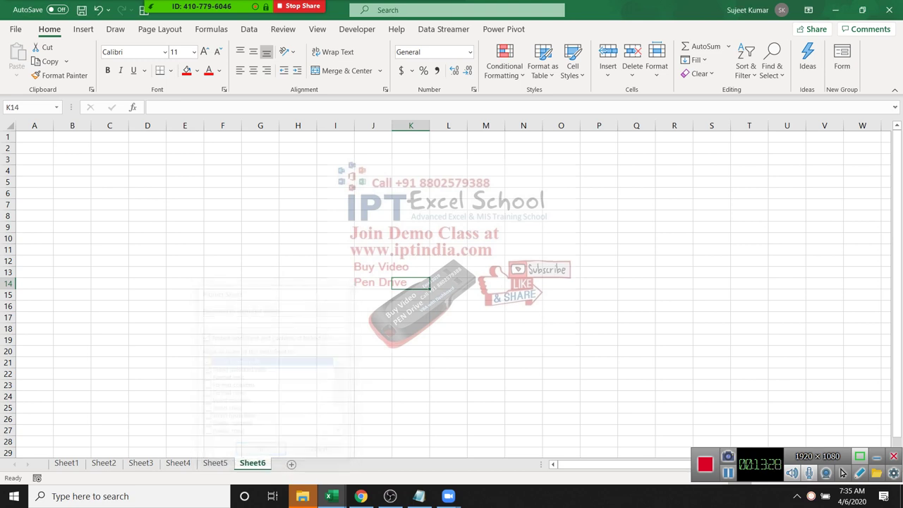
pyautogui.click(283, 29)
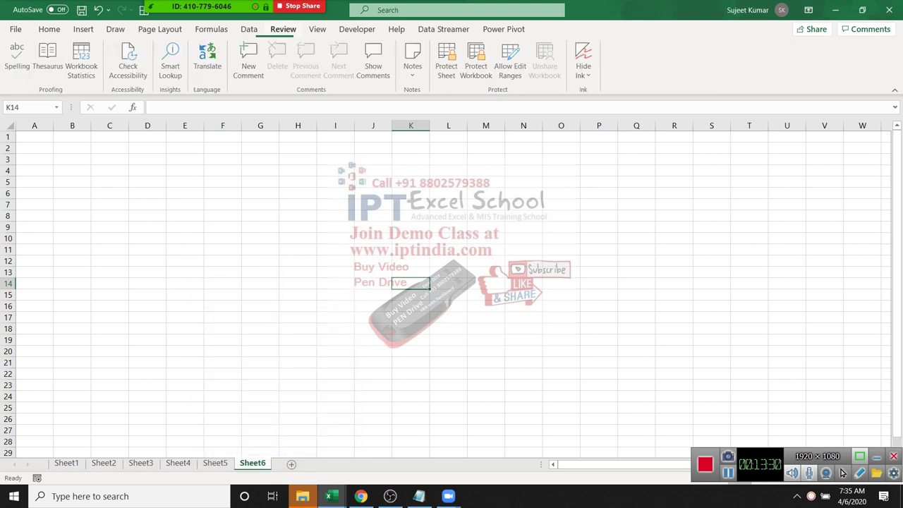
pyautogui.click(447, 60)
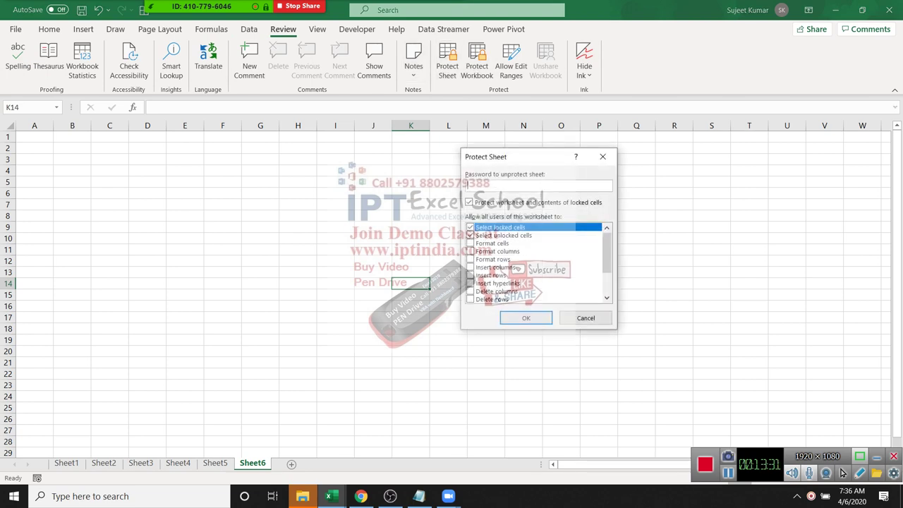
pyautogui.moveTo(499, 157); pyautogui.dragTo(444, 156)
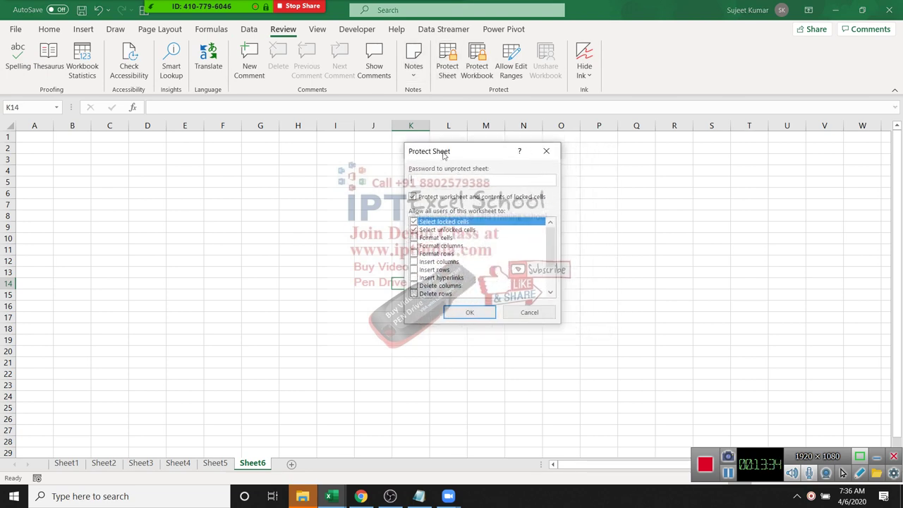
pyautogui.write('1')
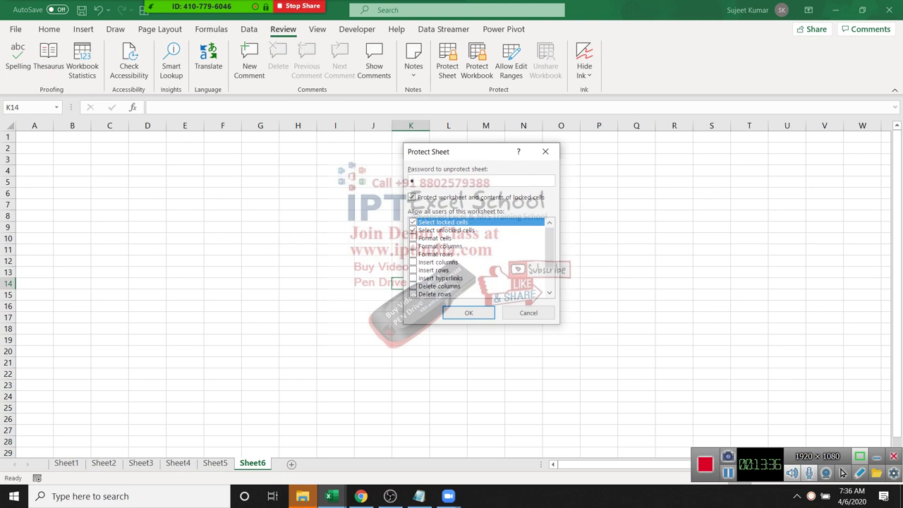
pyautogui.press('Return')
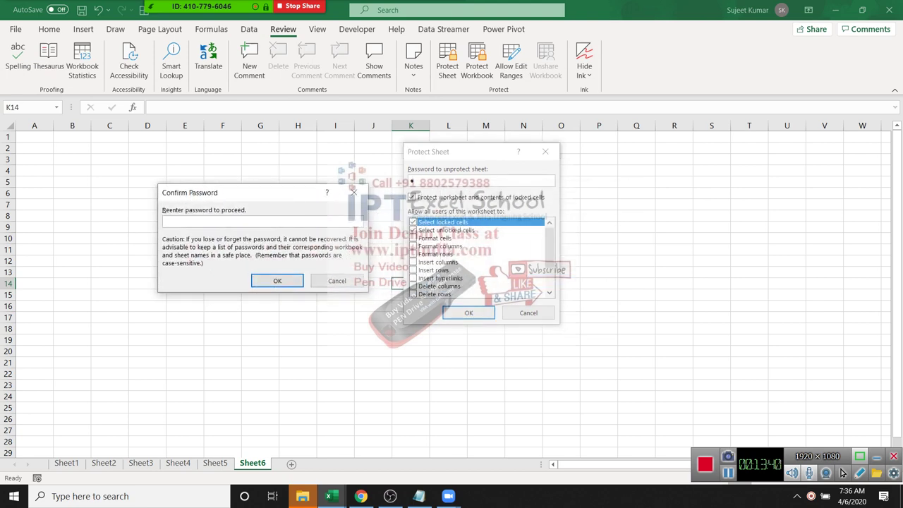
pyautogui.write('1')
pyautogui.click(338, 281)
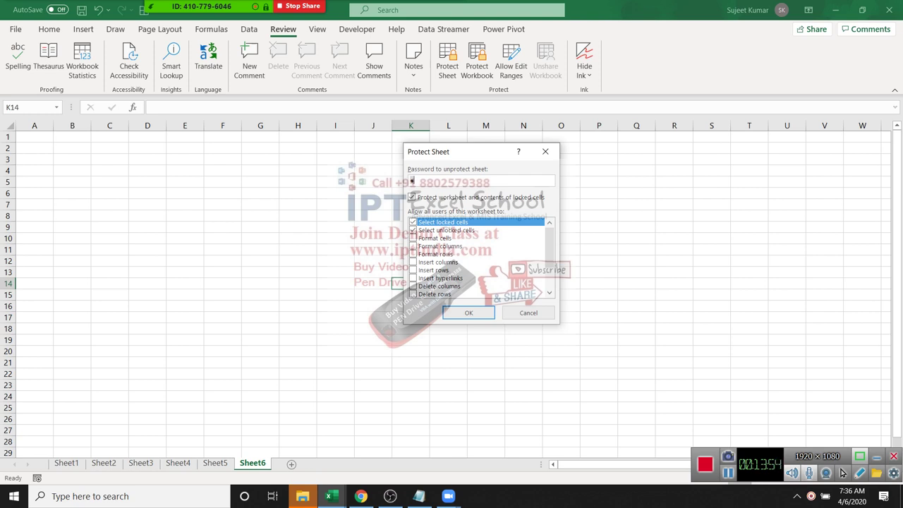
pyautogui.press('Return')
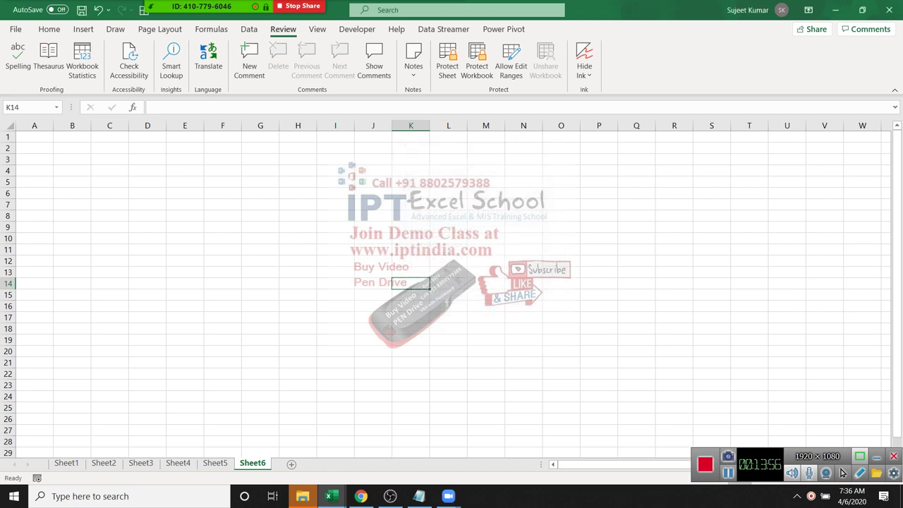
# Enter 52, 62 and 65 into B3, C3 and D3
pyautogui.press('Left')
pyautogui.press('Left')
pyautogui.press('Left')
pyautogui.press('Up')
pyautogui.press('Up')
pyautogui.press('Up')
pyautogui.press('Left')
pyautogui.press('Up')
pyautogui.press('Up')
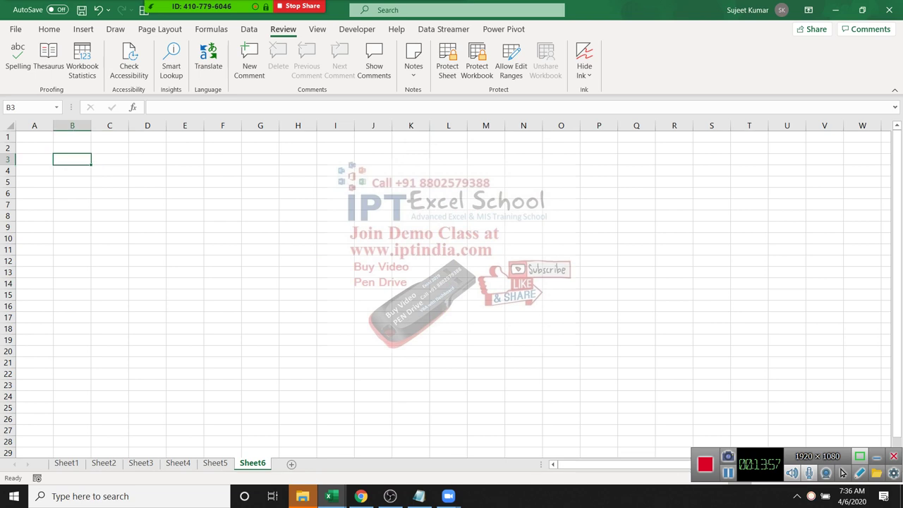
pyautogui.write('52')
pyautogui.press('Tab')
pyautogui.write('623')
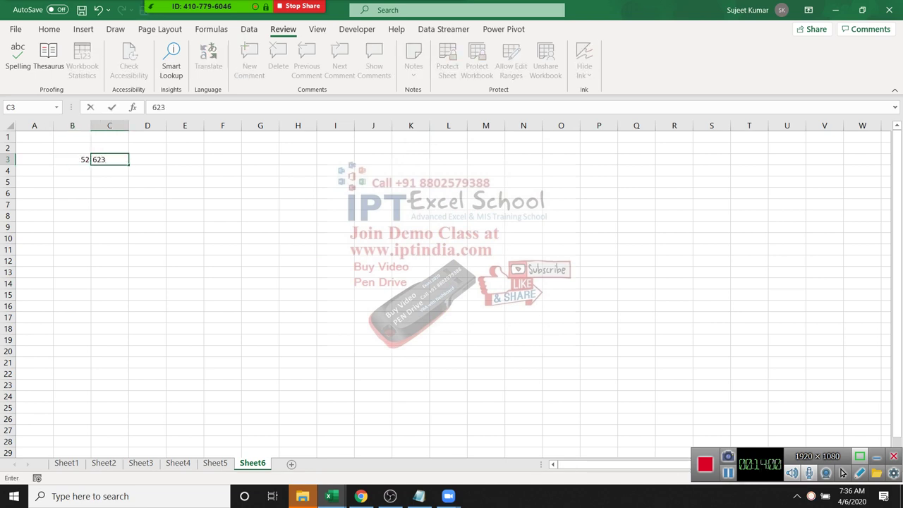
pyautogui.press('BackSpace')
pyautogui.press('Return')
pyautogui.press('Up')
pyautogui.press('Right')
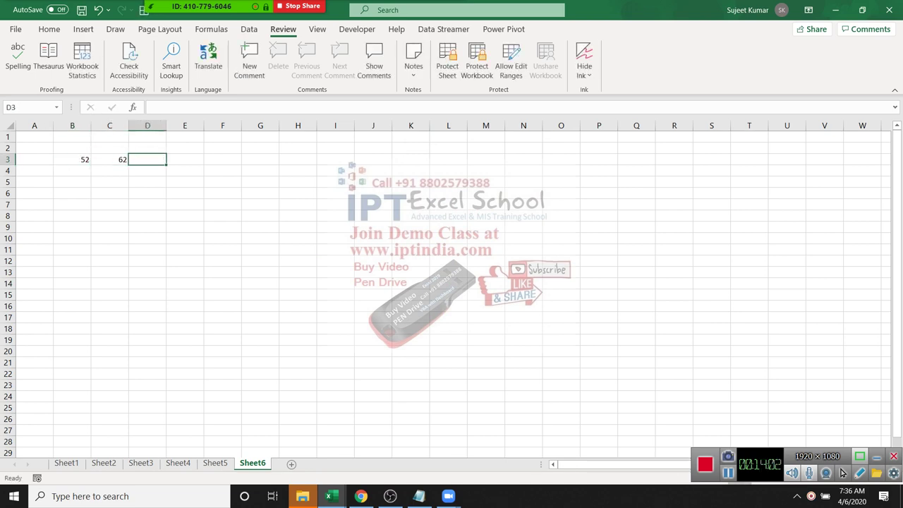
pyautogui.write('65')
pyautogui.press('Return')
pyautogui.press('Up')
pyautogui.press('Right')
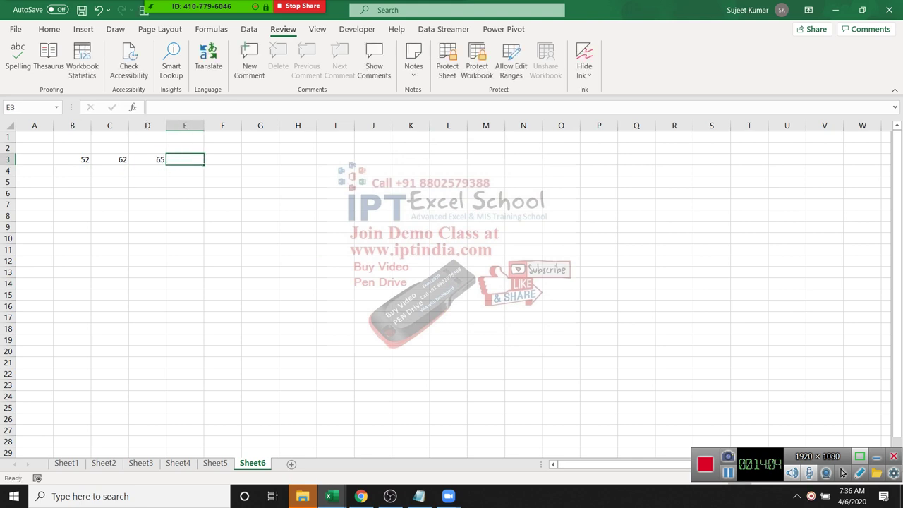
# AutoSum B3:D3 into E3 to get the total 179
pyautogui.press('alt')
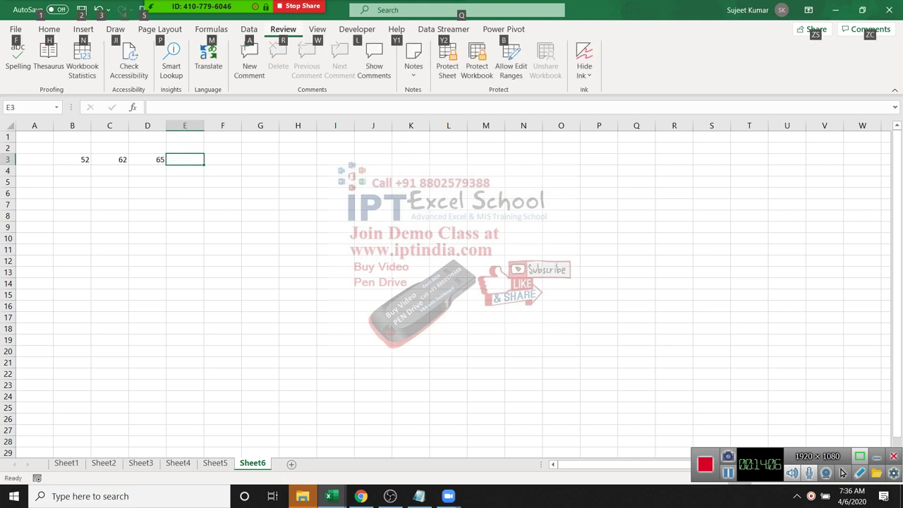
pyautogui.press('alt')
pyautogui.hotkey('alt', '=')
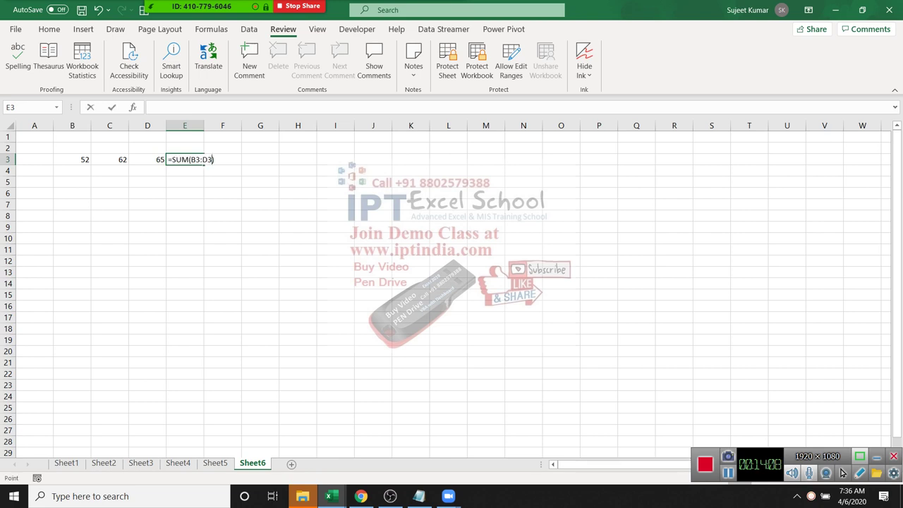
pyautogui.hotkey('ctrl', 'Return')
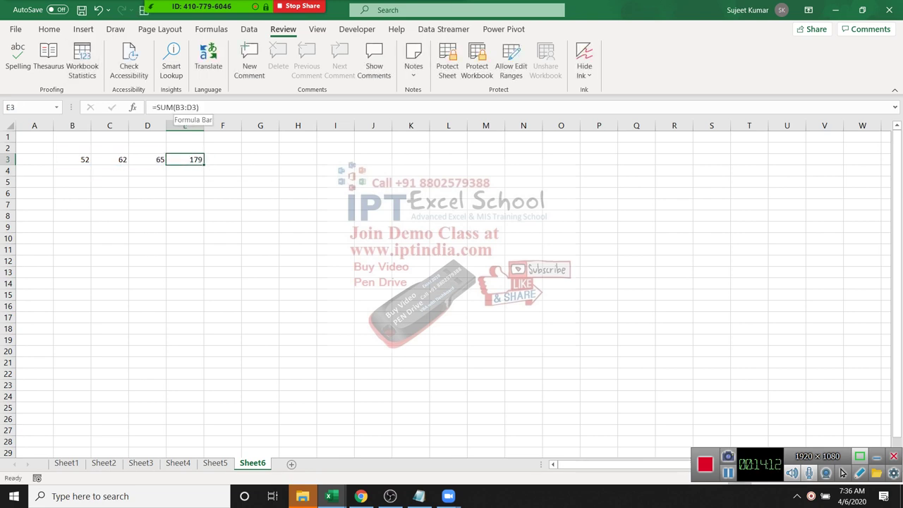
pyautogui.press('Down')
pyautogui.press('Down')
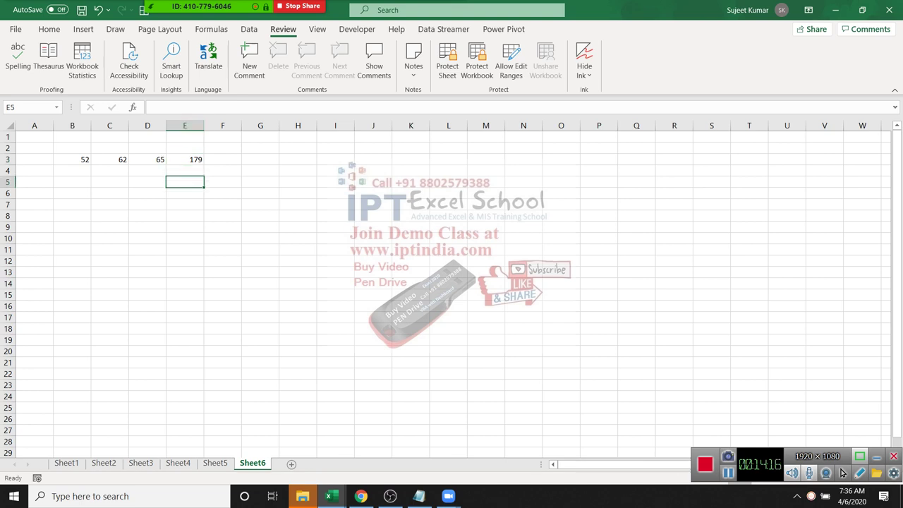
# Bring up the Format Cells settings for E3
pyautogui.click(185, 160)
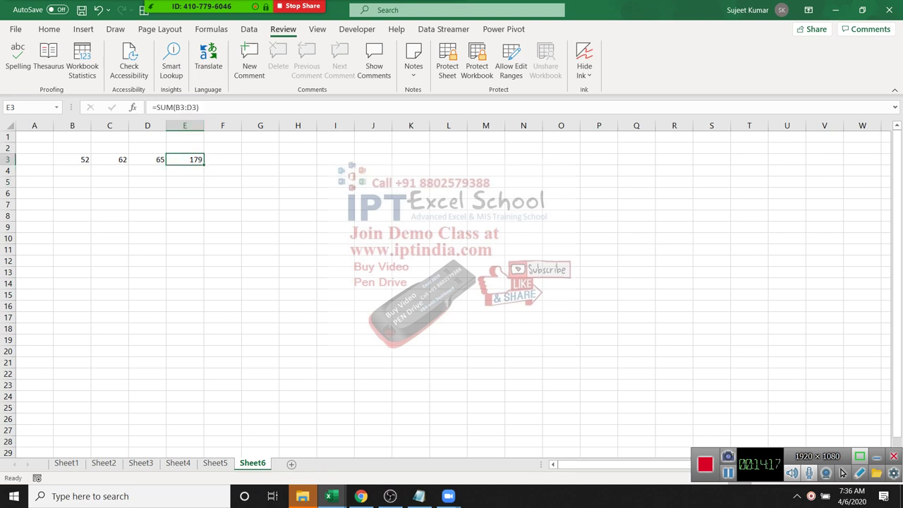
pyautogui.rightClick(186, 160)
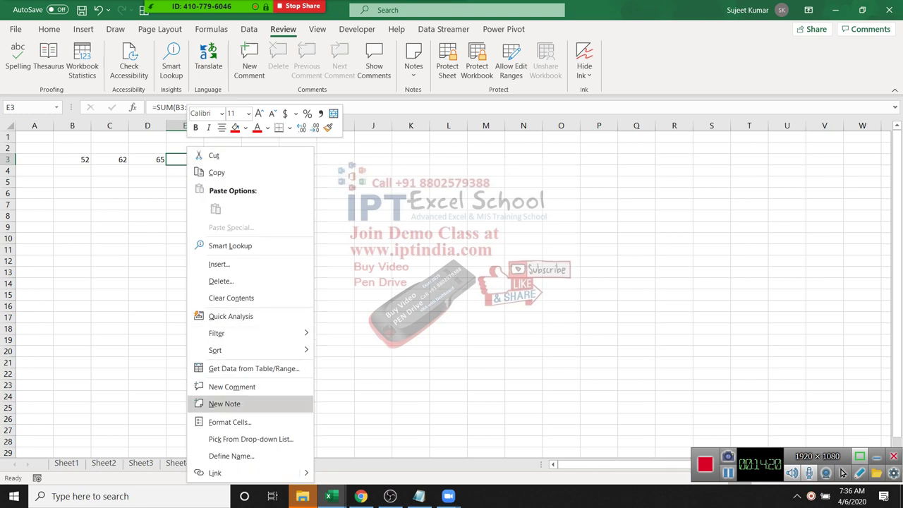
pyautogui.press('Escape')
pyautogui.hotkey('ctrl', '1')
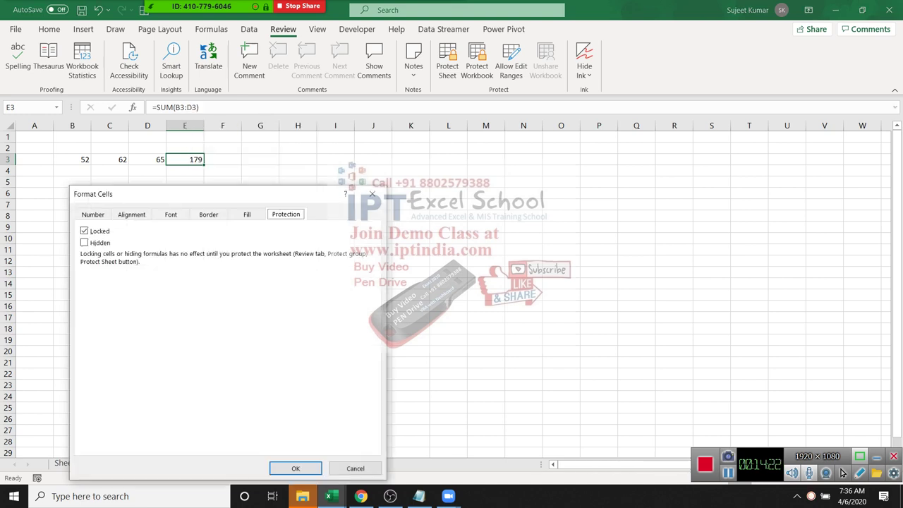
# Clear the Locked setting for cell E3
pyautogui.press('Tab')
pyautogui.press('space')
pyautogui.moveTo(212, 194); pyautogui.dragTo(437, 116)
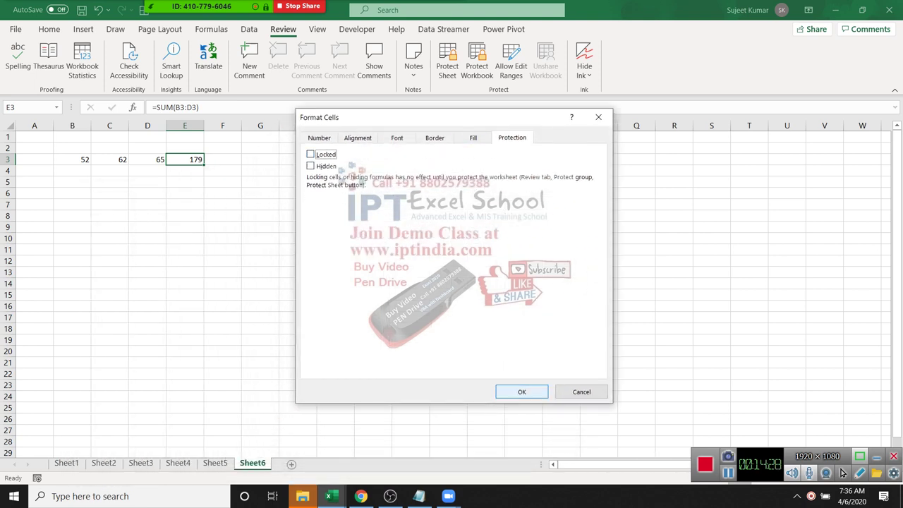
pyautogui.press('Return')
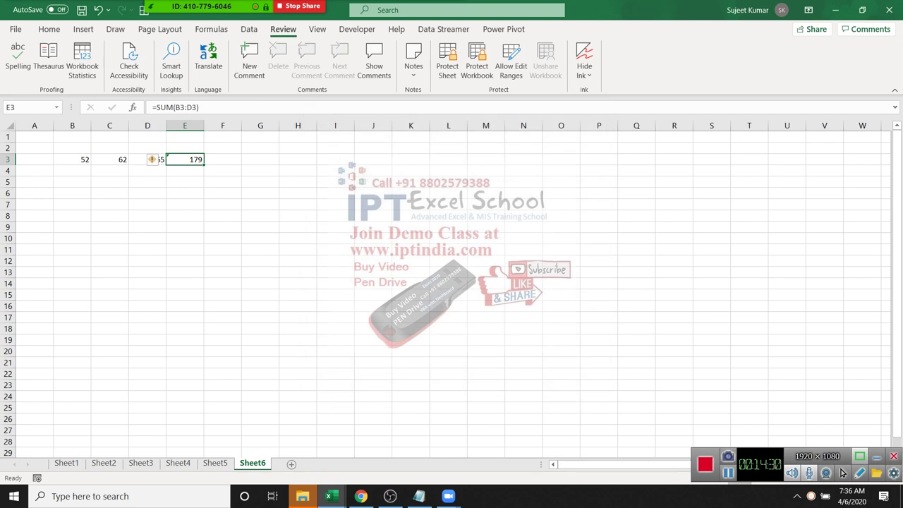
# Protect Sheet6 with a confirmed password and reselect E3 to check it
pyautogui.rightClick(252, 462)
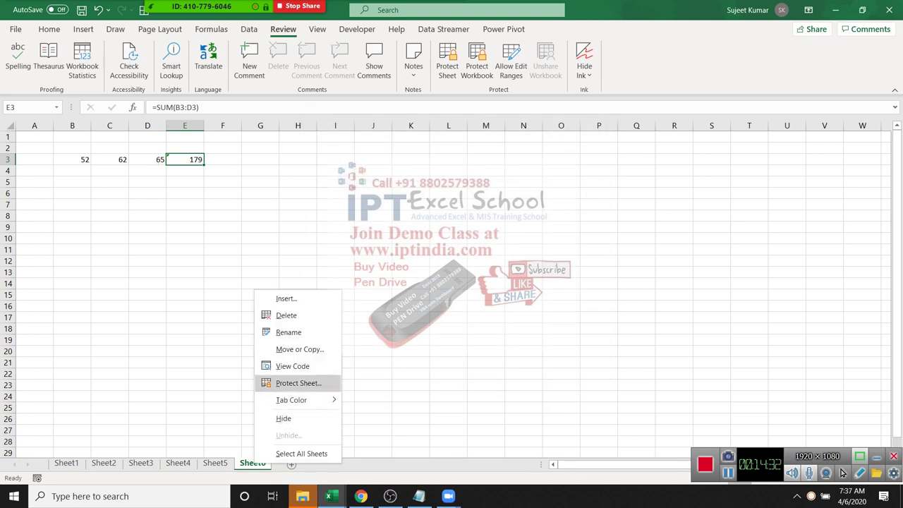
pyautogui.click(296, 382)
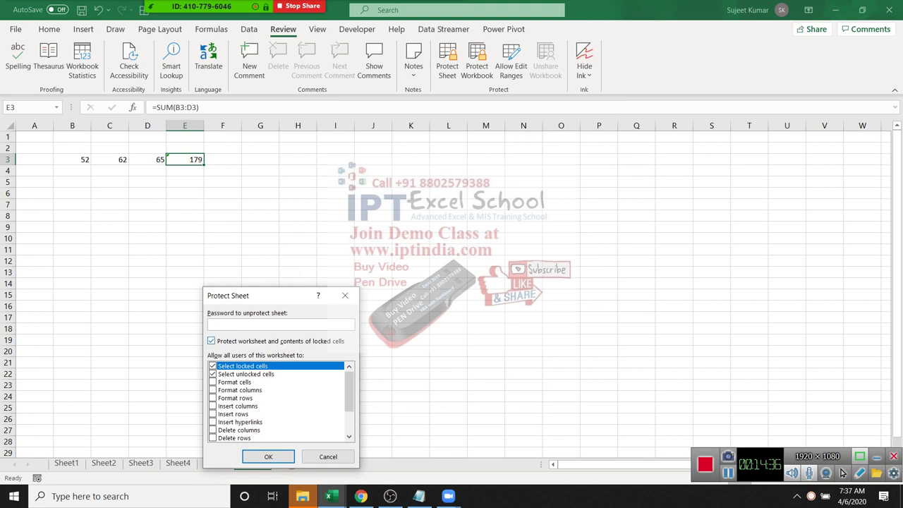
pyautogui.write('1')
pyautogui.press('Return')
pyautogui.write('1')
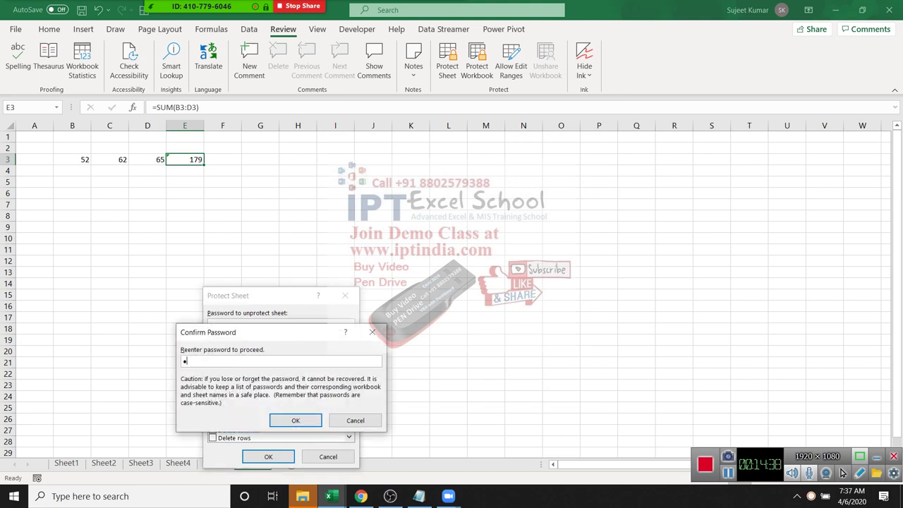
pyautogui.press('Return')
pyautogui.click(223, 204)
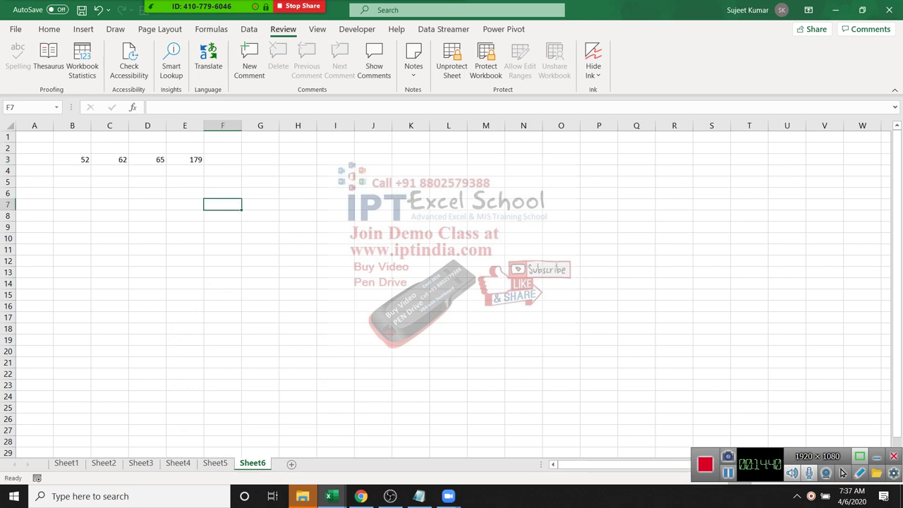
pyautogui.click(185, 159)
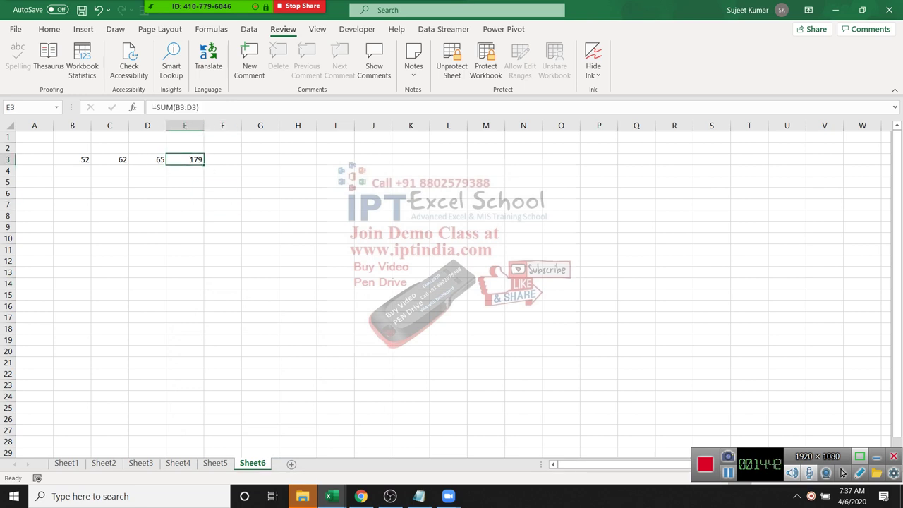
# Unprotect Sheet6 and set cell E3's formula to Hidden
pyautogui.rightClick(260, 463)
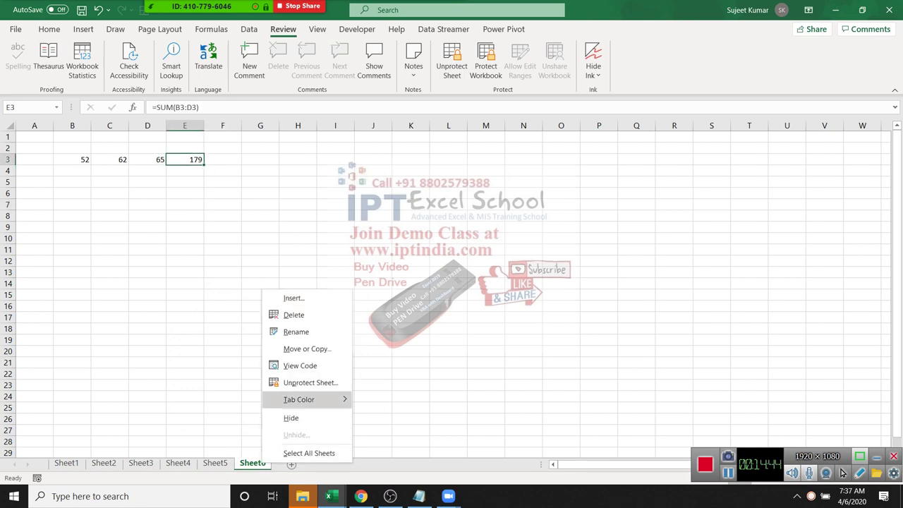
pyautogui.click(302, 381)
pyautogui.press('Return')
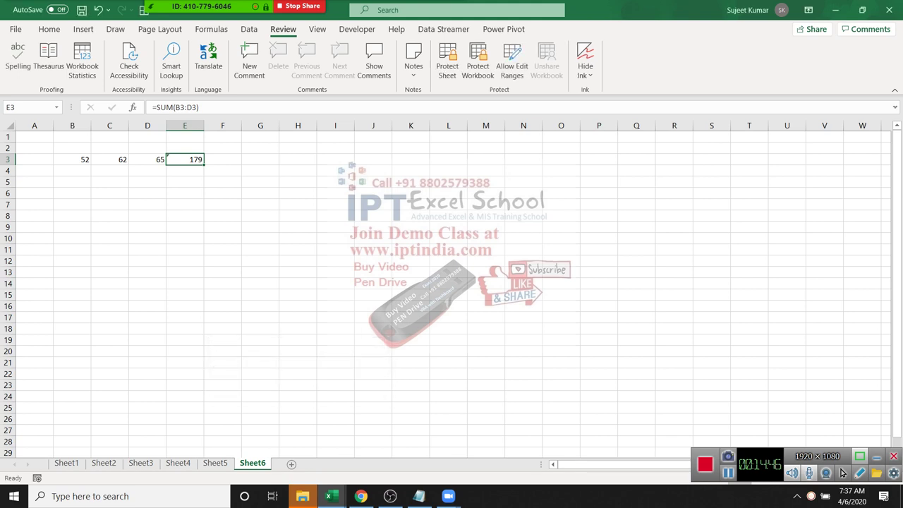
pyautogui.rightClick(188, 159)
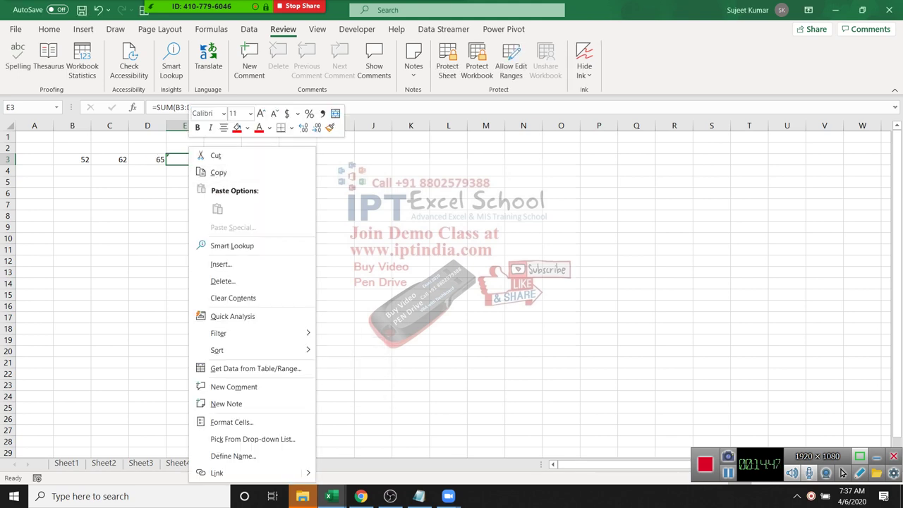
pyautogui.click(212, 421)
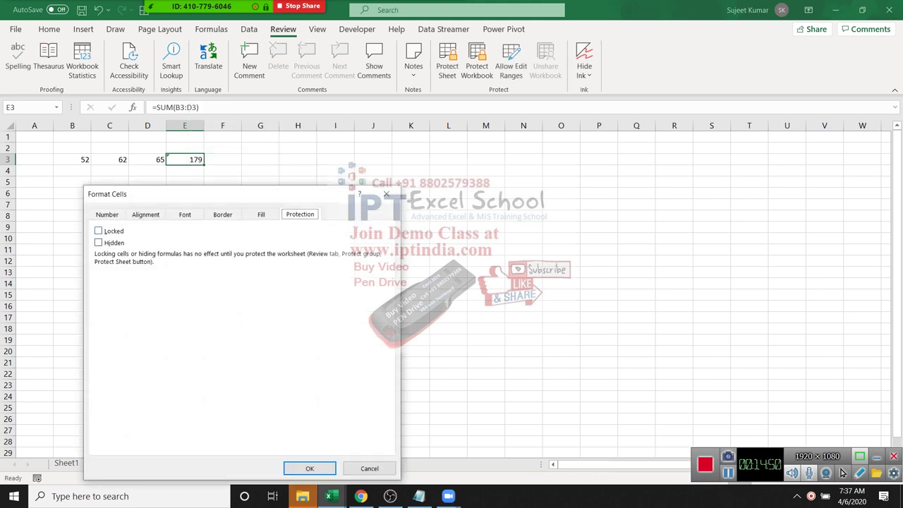
pyautogui.moveTo(211, 193); pyautogui.dragTo(458, 143)
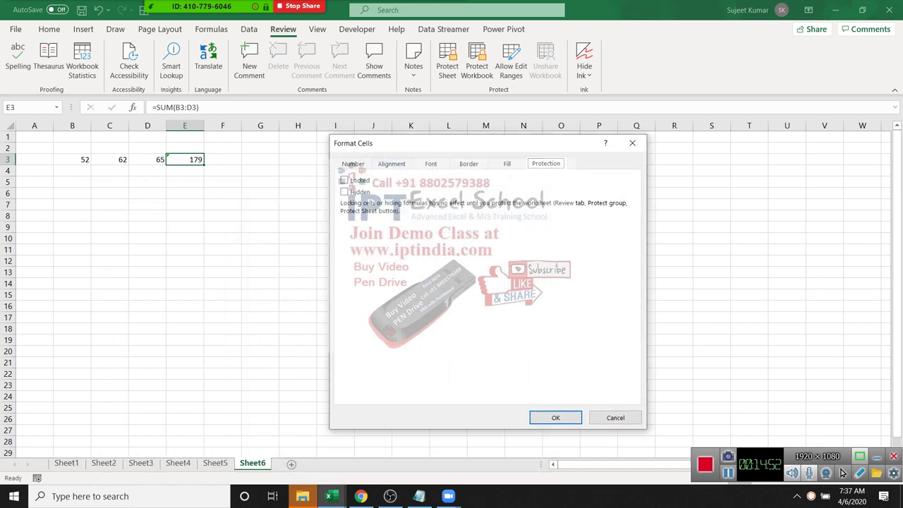
pyautogui.click(344, 192)
pyautogui.click(555, 417)
# Re-protect Sheet6 with a password and check E3's formula is hidden while D3 shows
pyautogui.rightClick(253, 462)
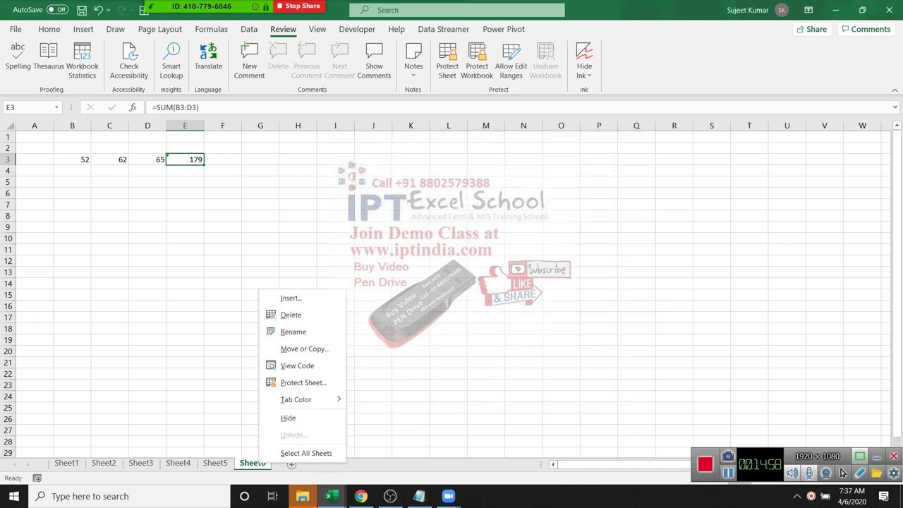
pyautogui.click(283, 382)
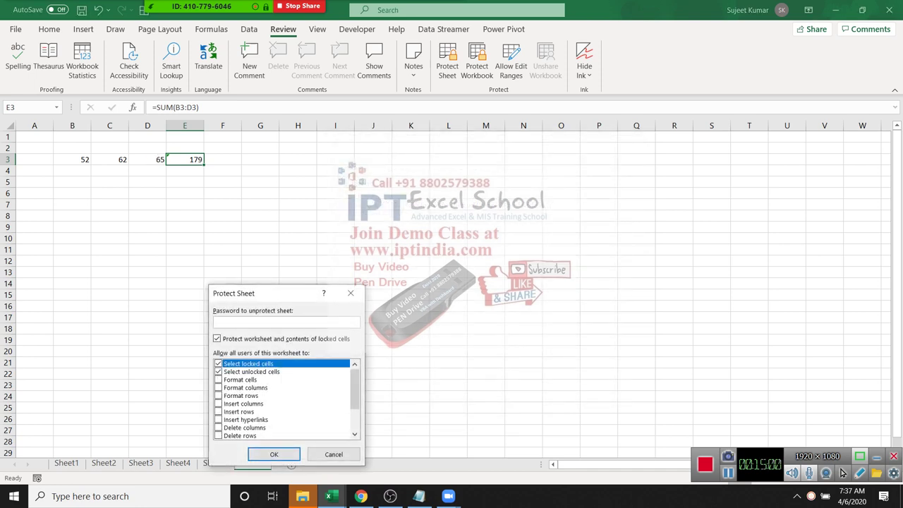
pyautogui.write('1')
pyautogui.press('Return')
pyautogui.write('1')
pyautogui.press('Return')
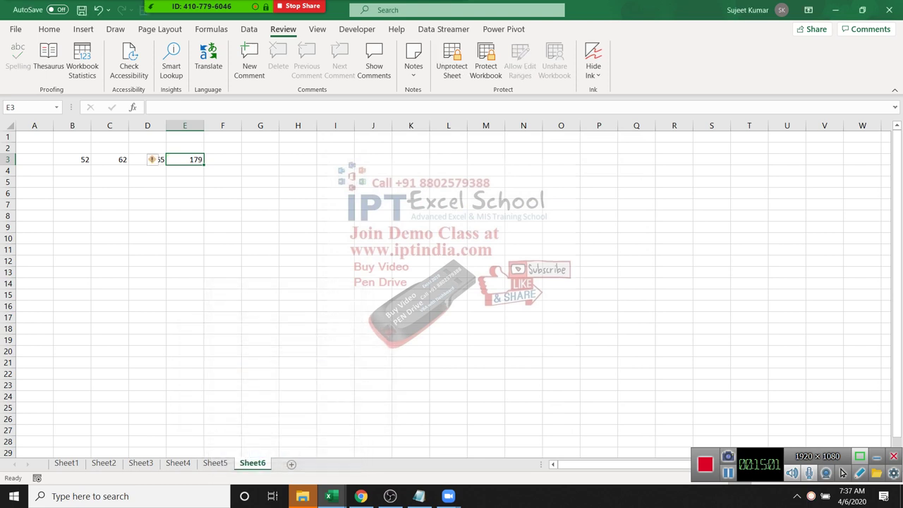
pyautogui.click(185, 250)
pyautogui.click(185, 159)
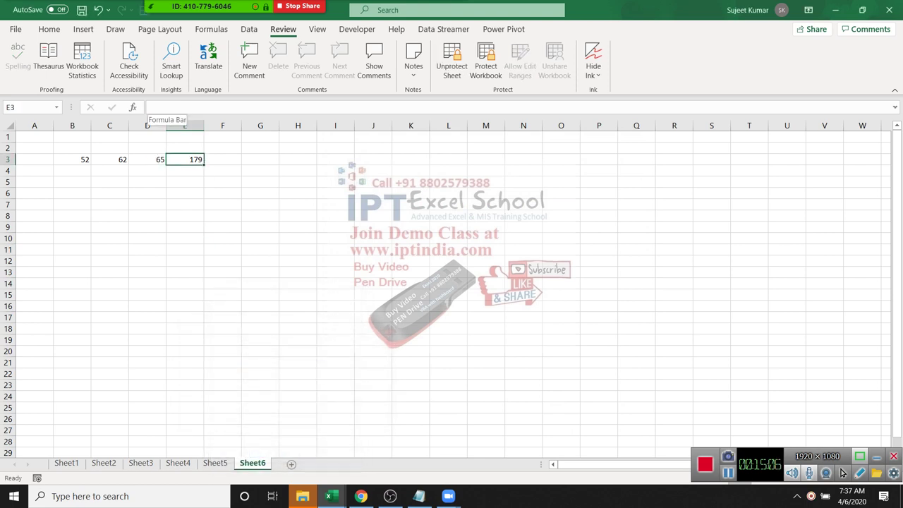
pyautogui.click(147, 160)
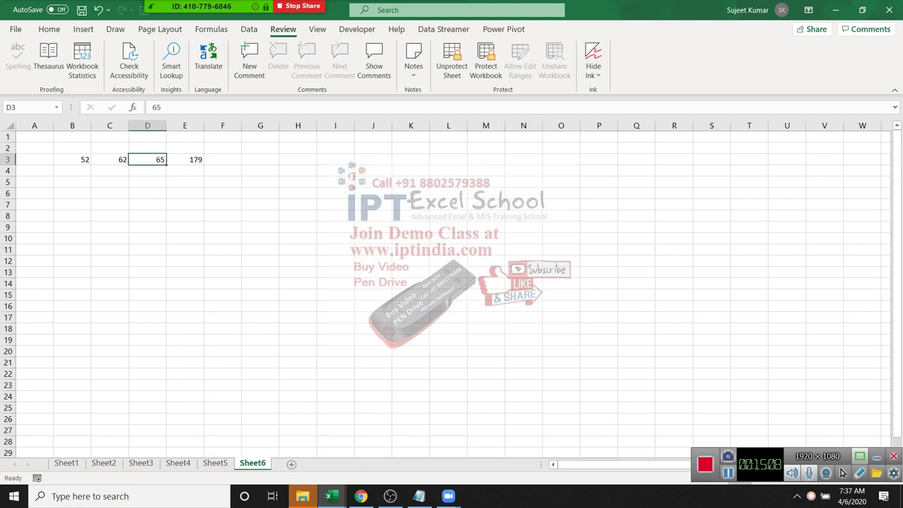
pyautogui.click(184, 159)
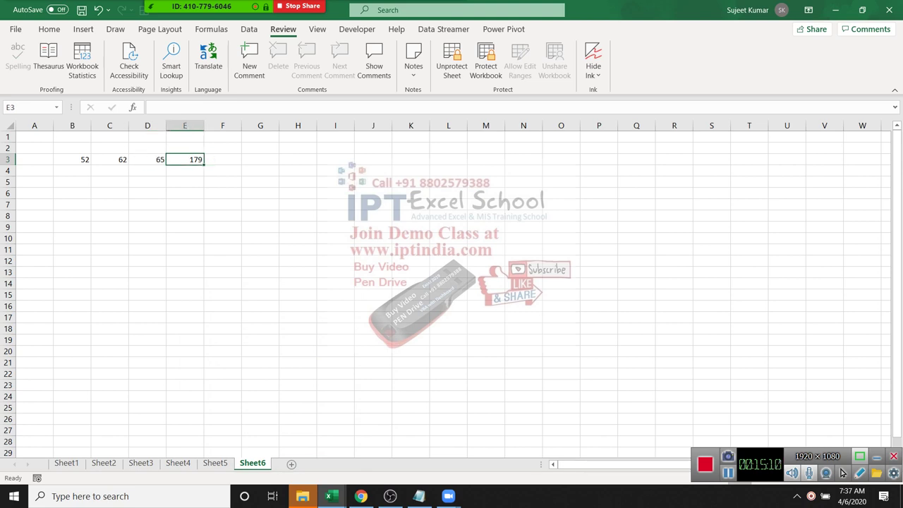
# Unprotect Sheet6 with its password
pyautogui.rightClick(248, 464)
pyautogui.click(296, 388)
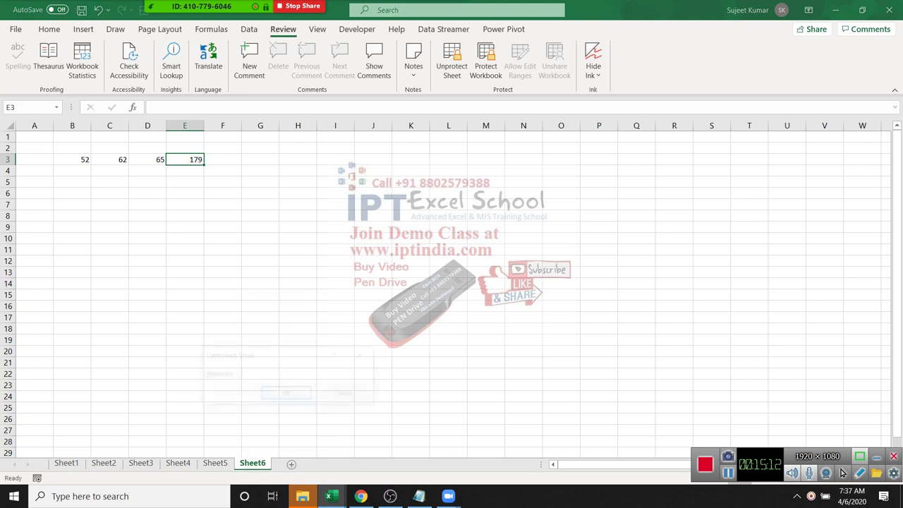
pyautogui.write('1')
pyautogui.press('Return')
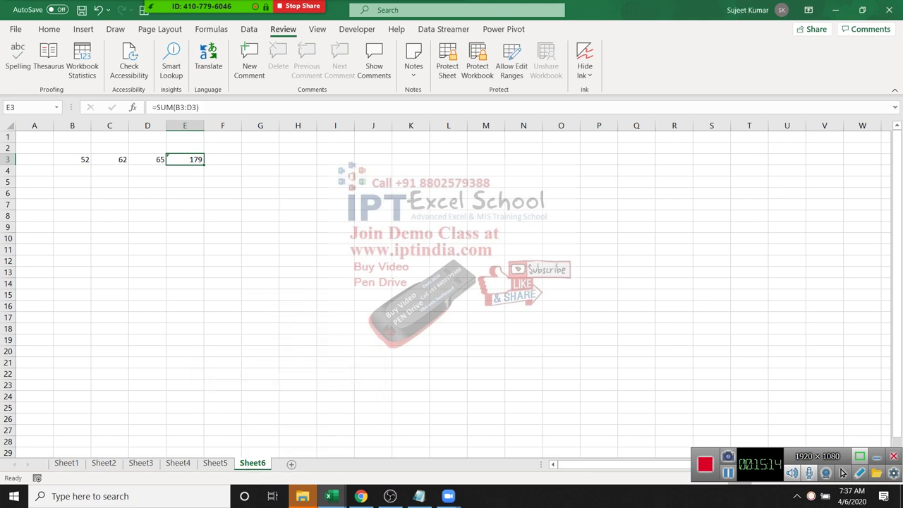
pyautogui.click(185, 295)
# Set cell E3 to both Locked and Hidden in its Protection settings
pyautogui.click(184, 160)
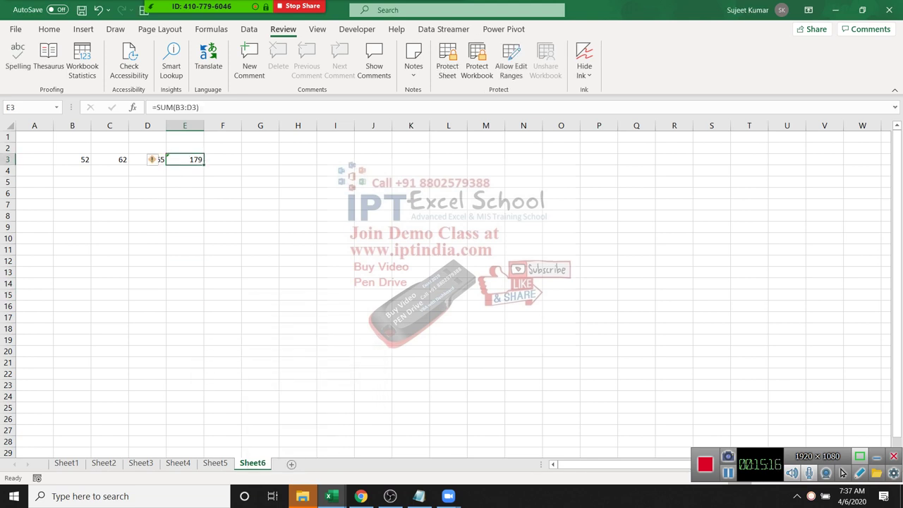
pyautogui.rightClick(185, 160)
pyautogui.click(229, 422)
pyautogui.hotkey('alt', 'l')
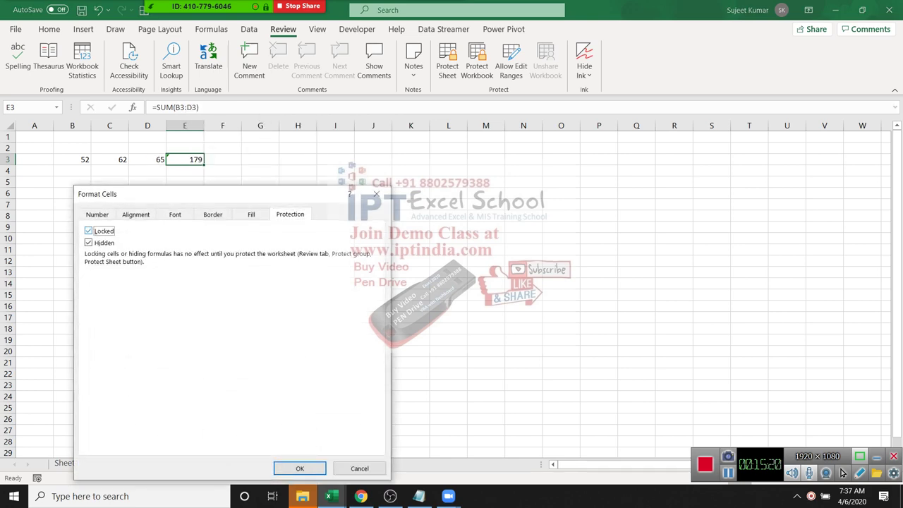
pyautogui.moveTo(174, 193); pyautogui.dragTo(335, 148)
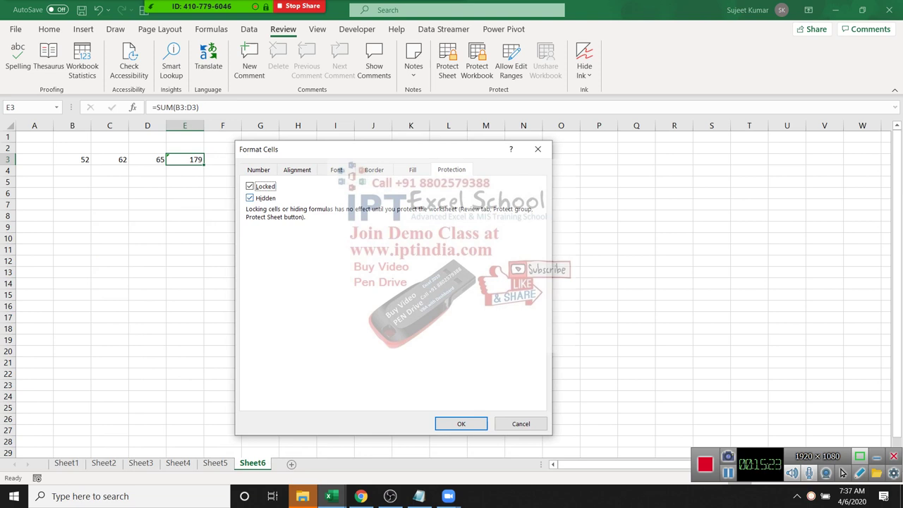
pyautogui.hotkey('alt', 'i')
pyautogui.press('space')
pyautogui.press('Return')
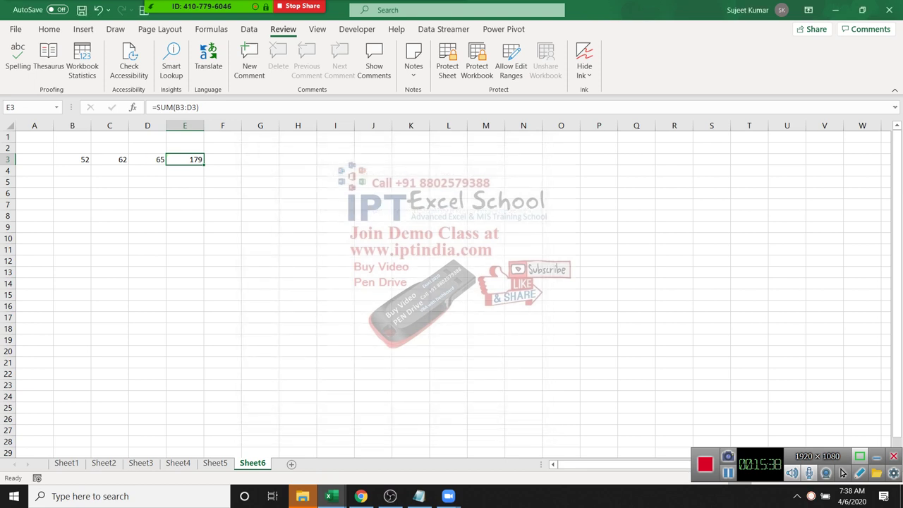
# Protect Sheet6 again with the default settings
pyautogui.rightClick(254, 463)
pyautogui.press('Return')
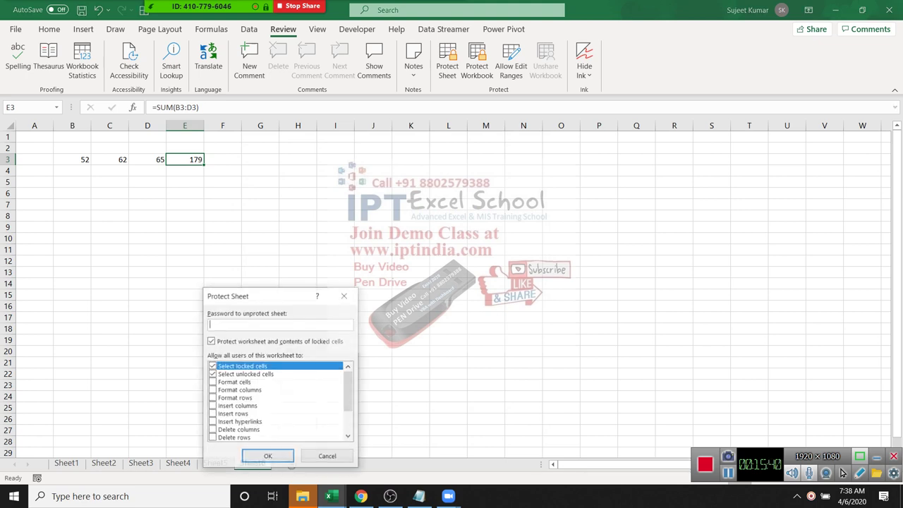
pyautogui.press('Return')
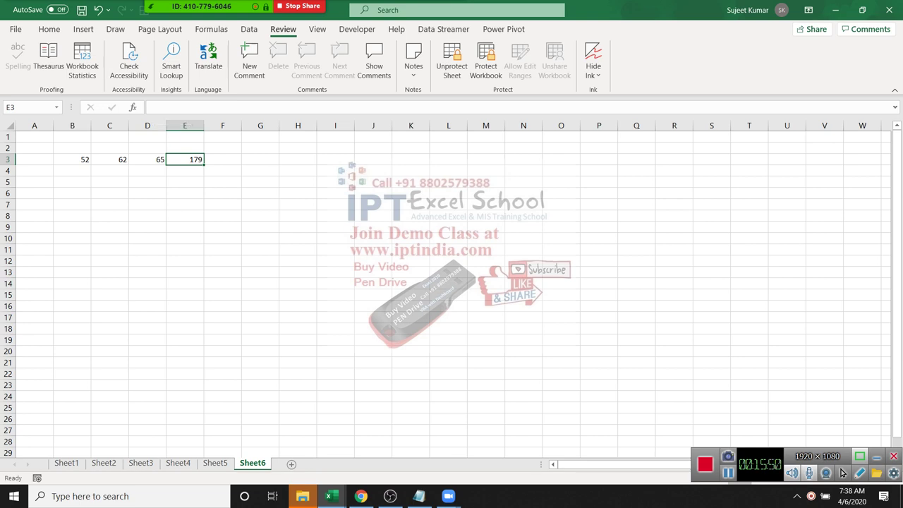
# Insert Sheet7, paste E3's 179 into D6, then clear D6 again
pyautogui.hotkey('ctrl', 'c')
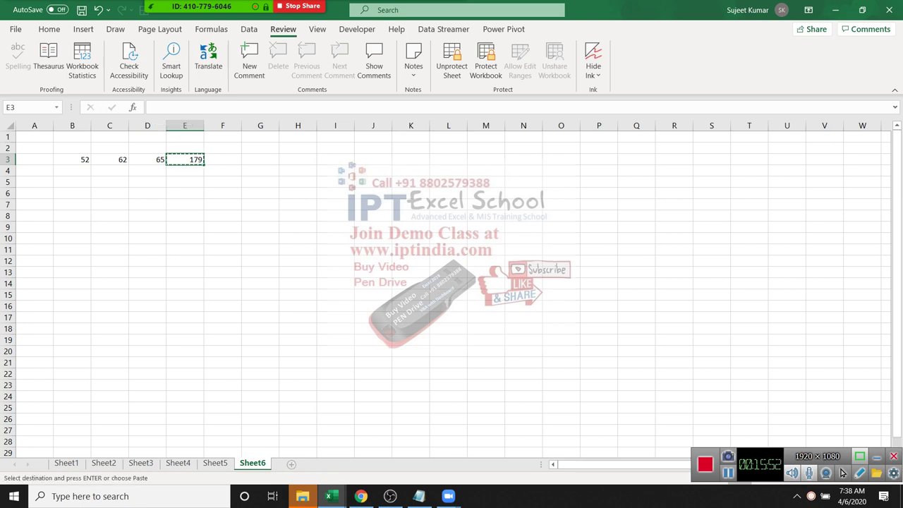
pyautogui.hotkey('shift', 'F11')
pyautogui.press('Right')
pyautogui.press('Right')
pyautogui.press('Down')
pyautogui.press('Down')
pyautogui.press('Down')
pyautogui.press('Right')
pyautogui.press('Down')
pyautogui.hotkey('ctrl', 'v')
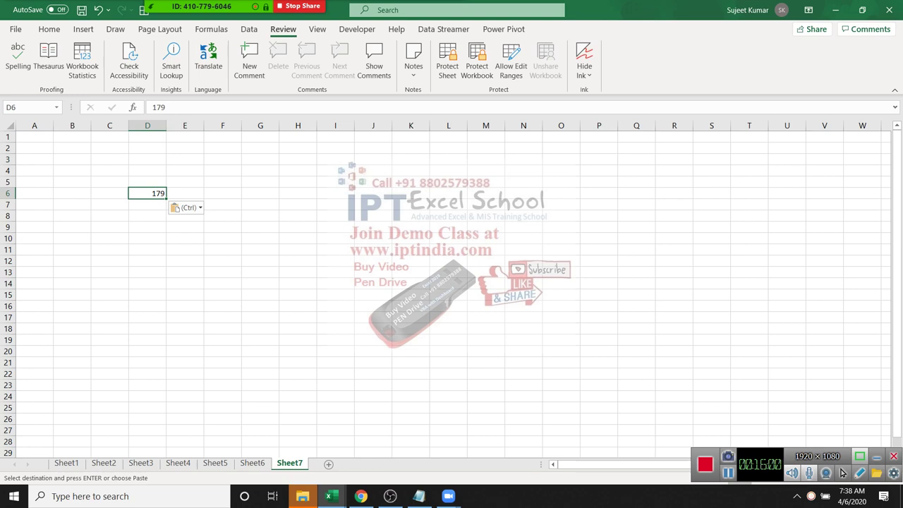
pyautogui.press('Down')
pyautogui.press('Up')
pyautogui.press('Delete')
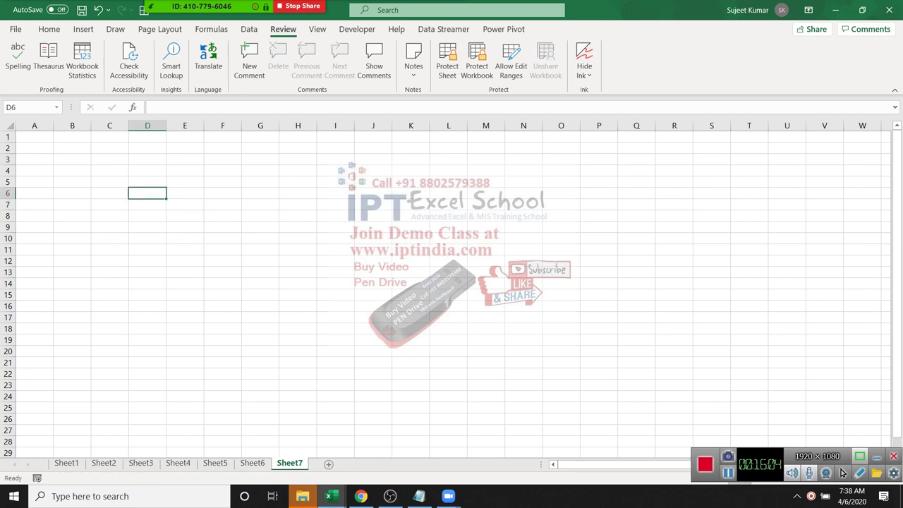
# Fill the range B5:D17 with red
pyautogui.moveTo(72, 183); pyautogui.dragTo(147, 318)
pyautogui.click(49, 29)
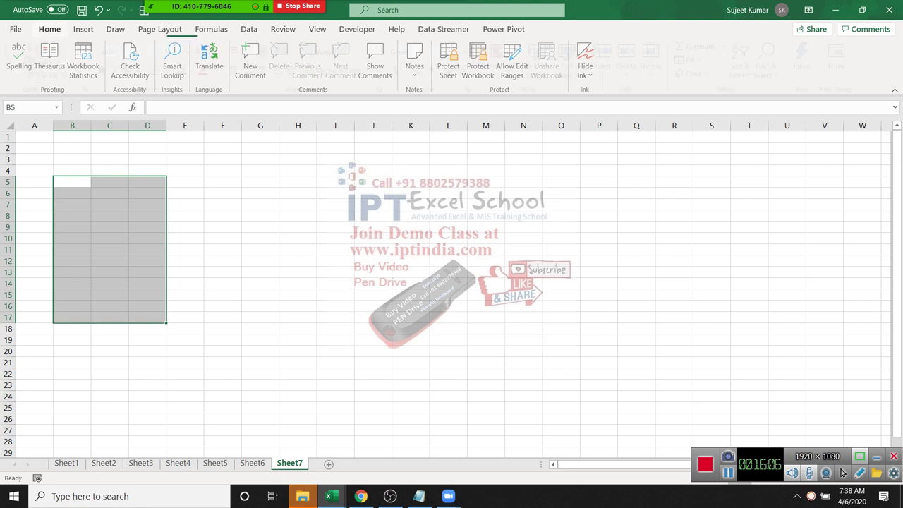
pyautogui.hotkey('alt', 'h')
pyautogui.press('h')
pyautogui.press('Escape')
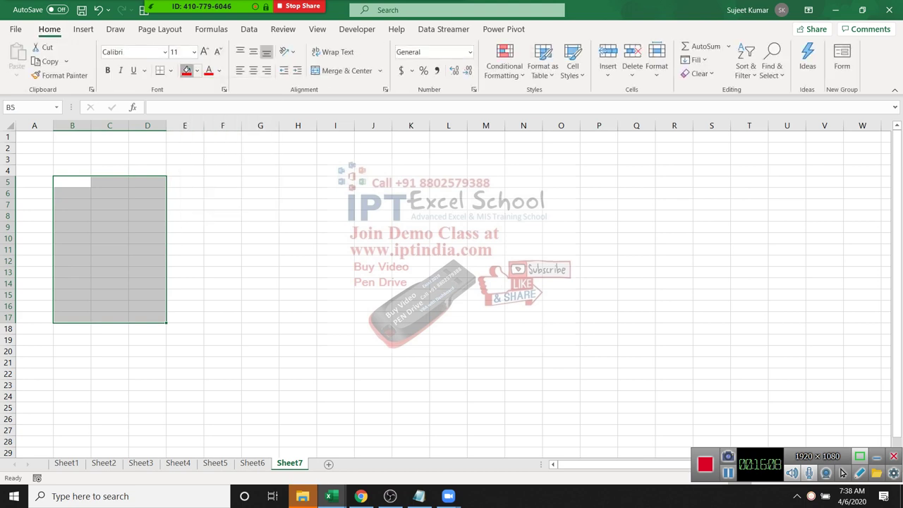
pyautogui.press('Return')
# Give the range I4:K18 a light green fill
pyautogui.moveTo(335, 170); pyautogui.dragTo(410, 329)
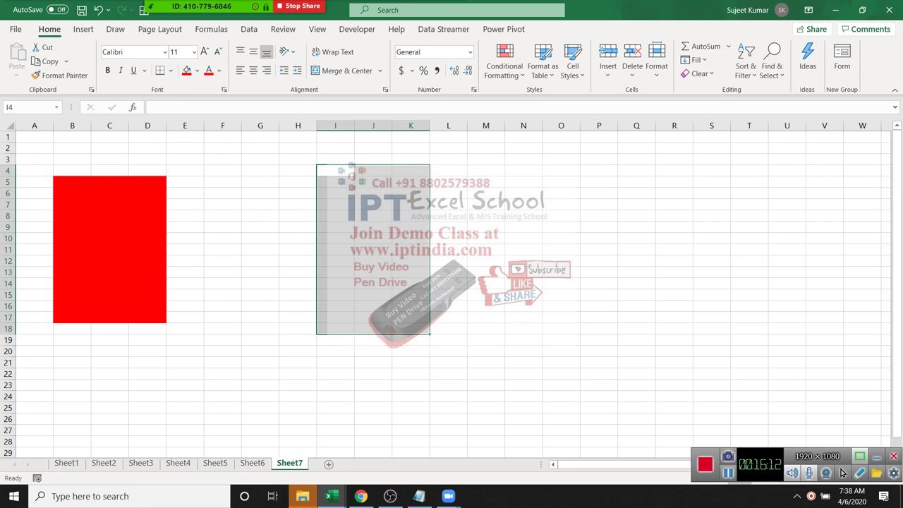
pyautogui.press('Return')
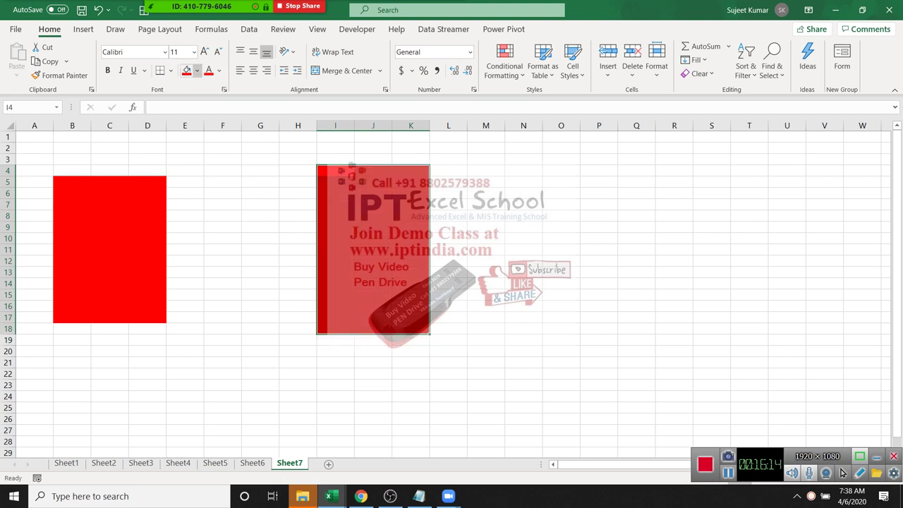
pyautogui.press('Down')
pyautogui.press('Right')
pyautogui.press('Right')
pyautogui.press('Right')
pyautogui.press('Right')
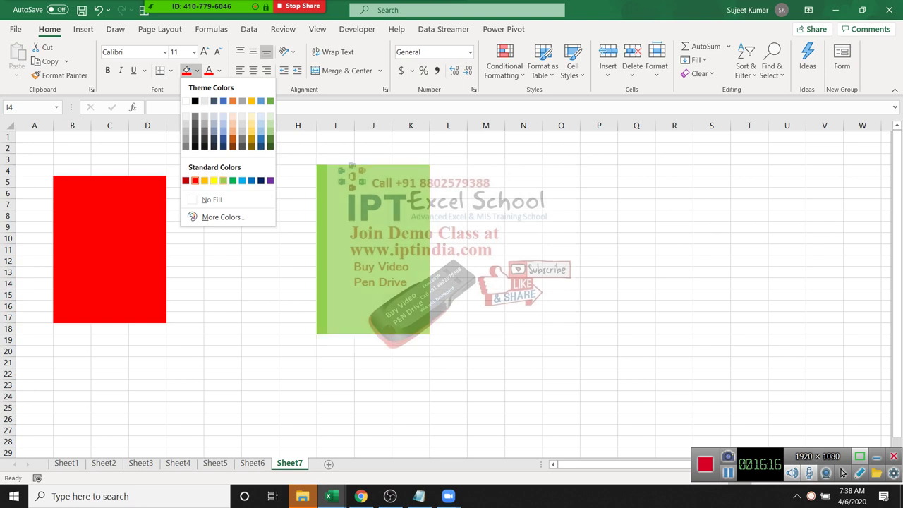
pyautogui.press('Return')
pyautogui.click(223, 204)
# Label the blocks with 'A' in B4 and 'B' in I3
pyautogui.click(72, 170)
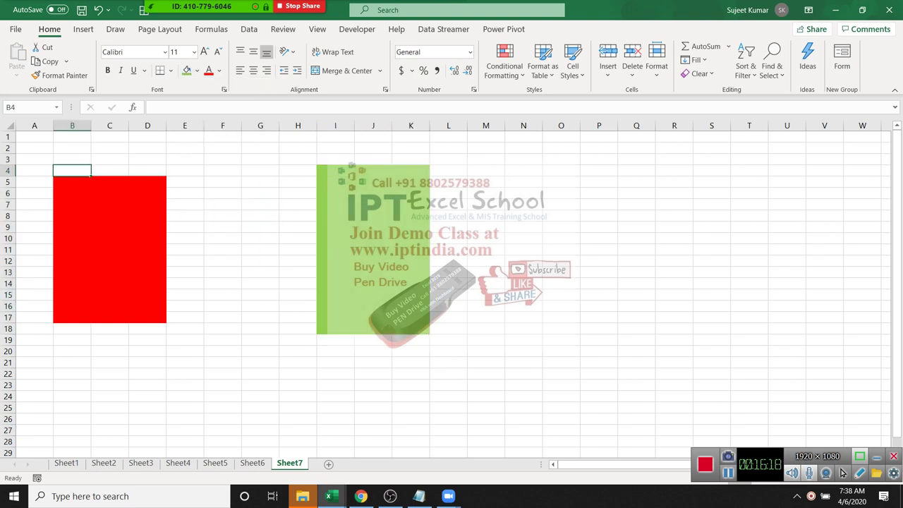
pyautogui.write('A')
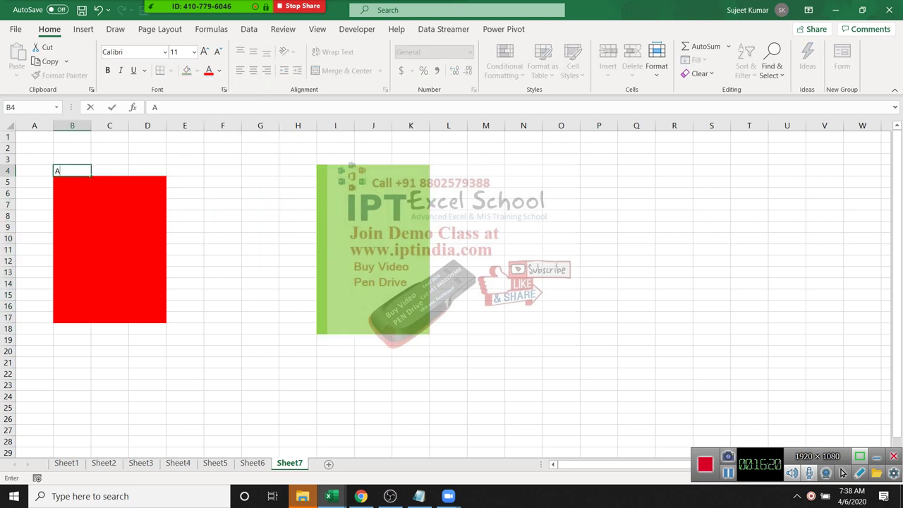
pyautogui.click(335, 160)
pyautogui.write('B')
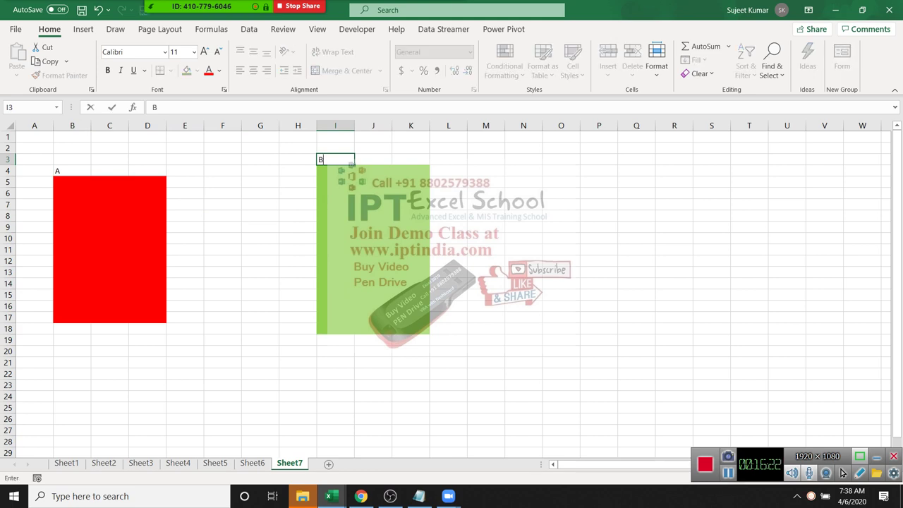
pyautogui.press('Return')
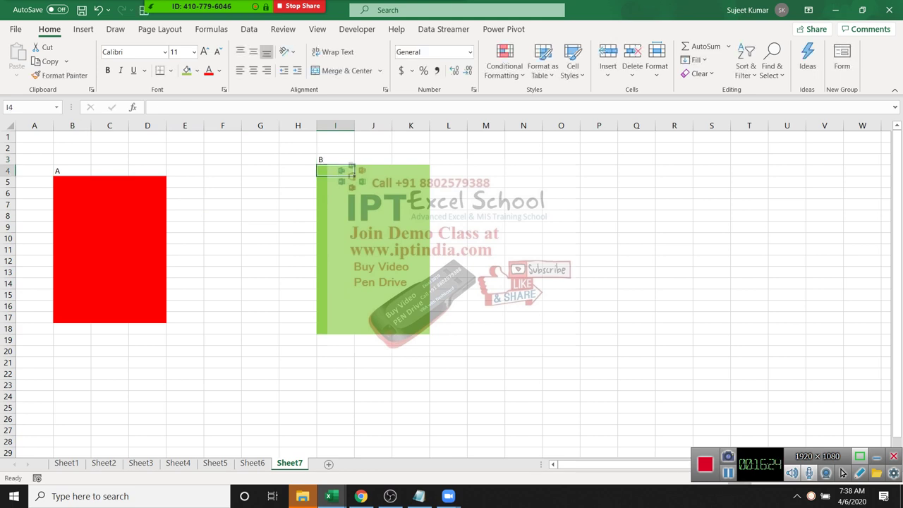
# Move to cell I10 and discard the stray 'gh' entry
pyautogui.click(145, 193)
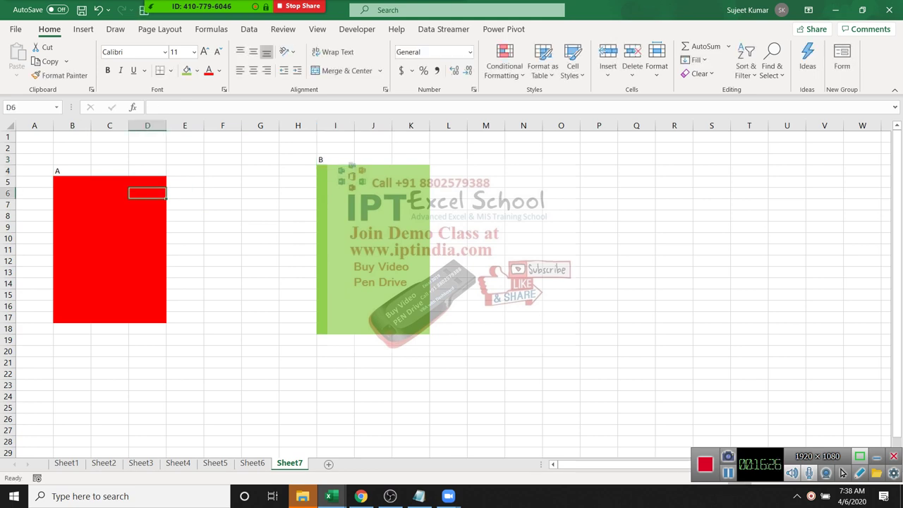
pyautogui.press('Down')
pyautogui.press('Down')
pyautogui.press('Down')
pyautogui.press('Right')
pyautogui.press('Right')
pyautogui.press('Right')
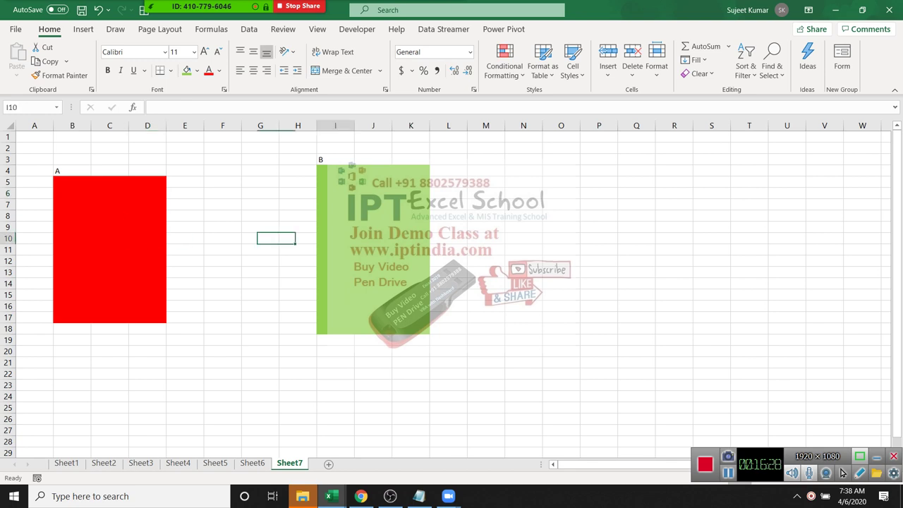
pyautogui.write('gh')
pyautogui.press('Escape')
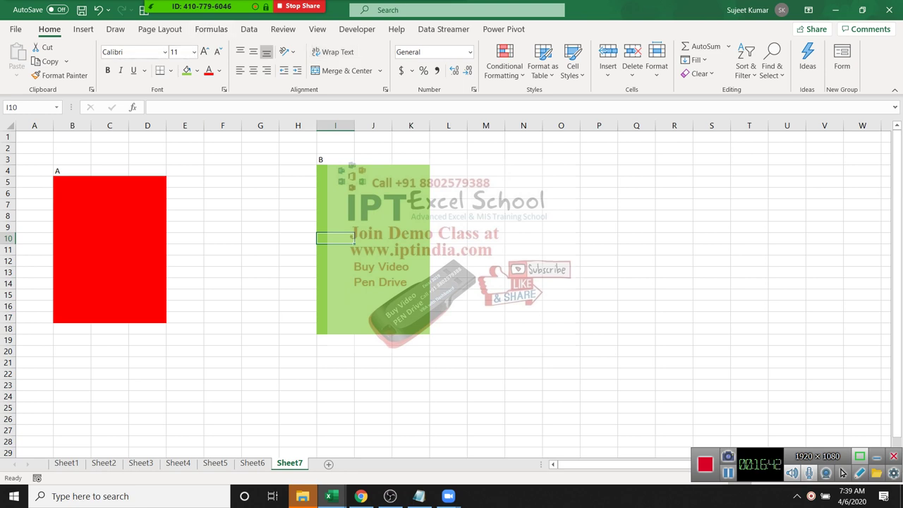
# Select B5:D17 under red shape A and define a new password-protected edit range for it
pyautogui.click(283, 29)
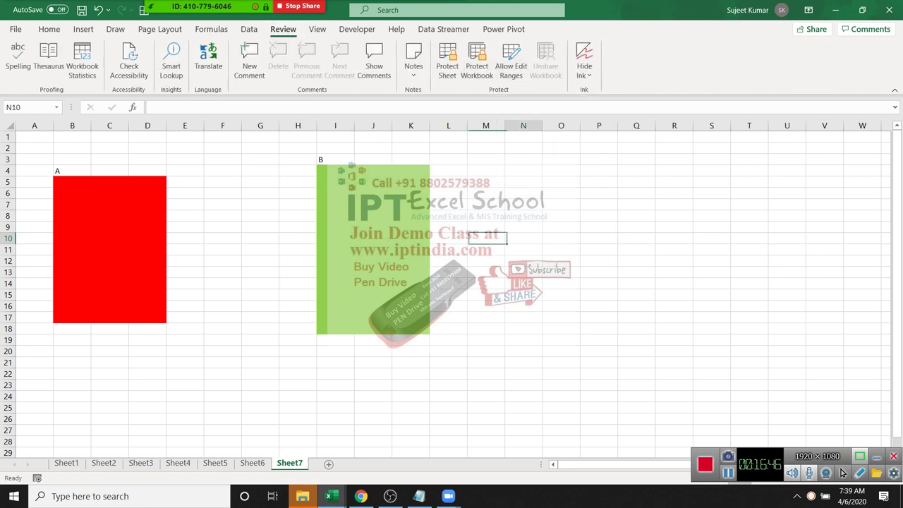
pyautogui.click(524, 238)
pyautogui.moveTo(72, 182); pyautogui.dragTo(147, 318)
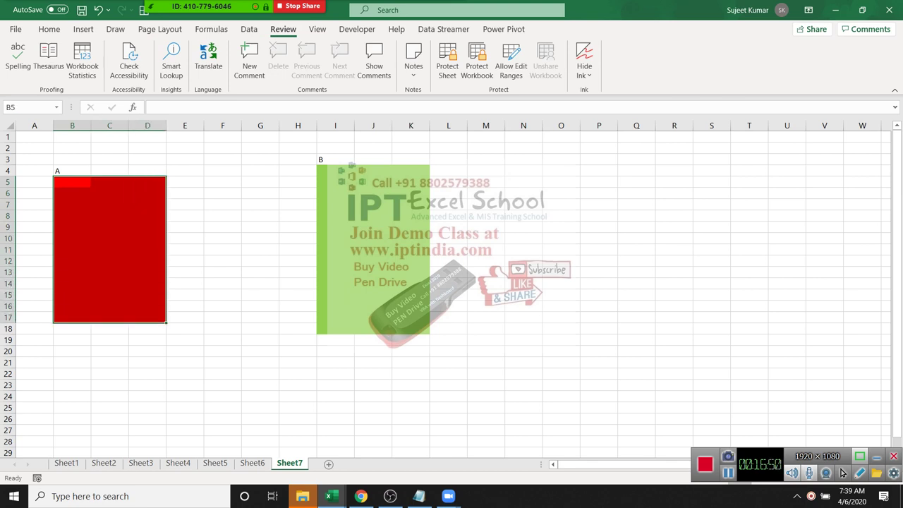
pyautogui.click(511, 62)
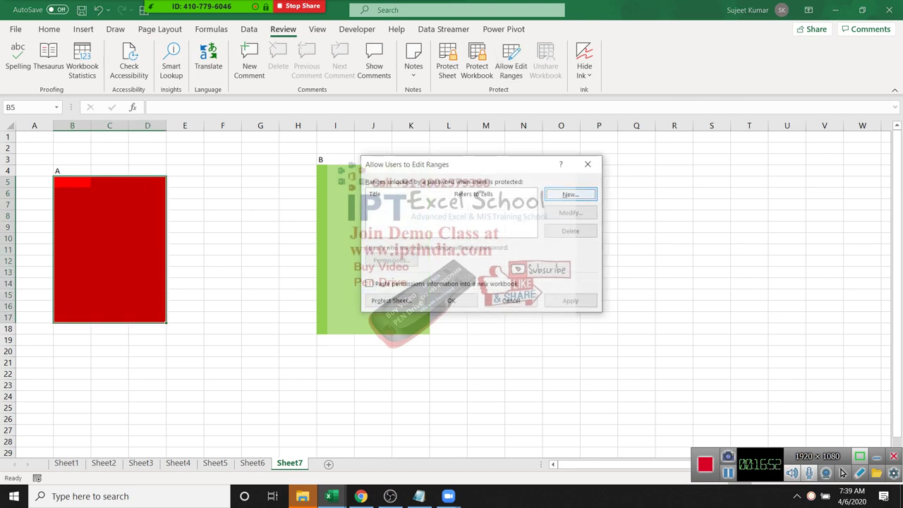
pyautogui.click(571, 195)
pyautogui.click(375, 259)
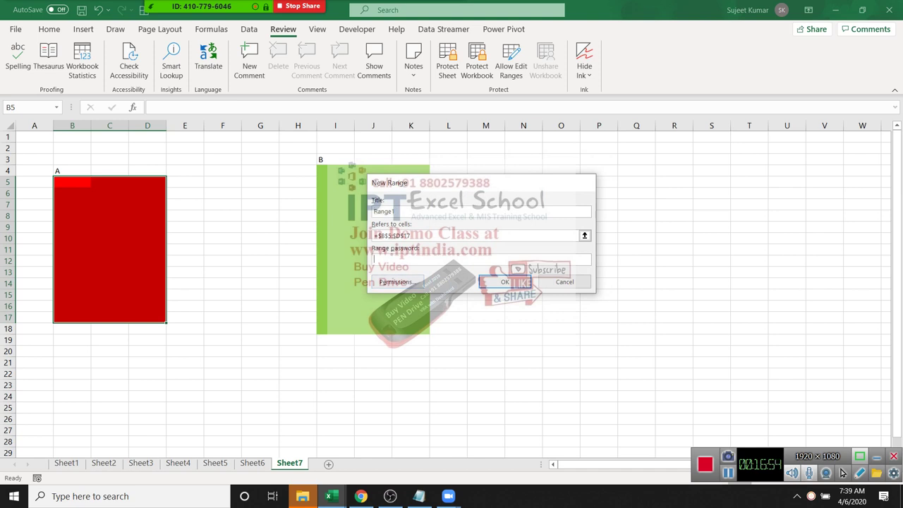
pyautogui.write('1')
pyautogui.press('Return')
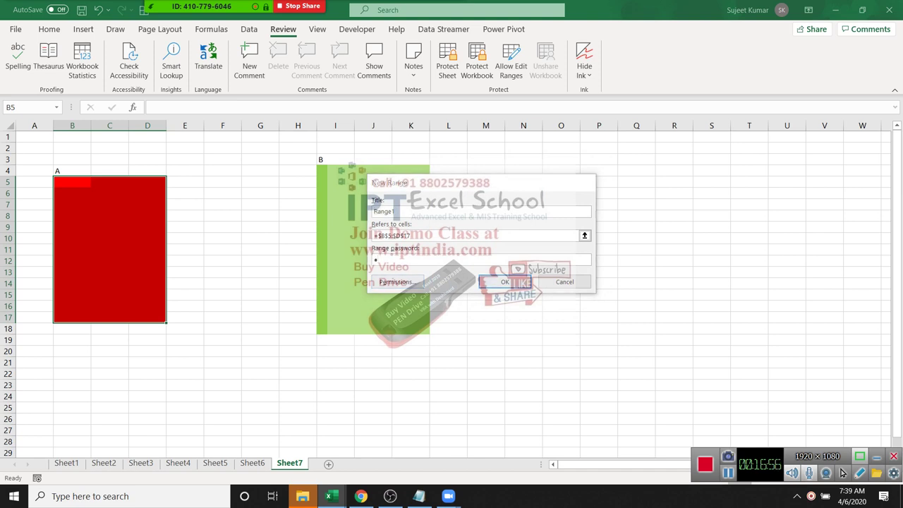
pyautogui.write('1')
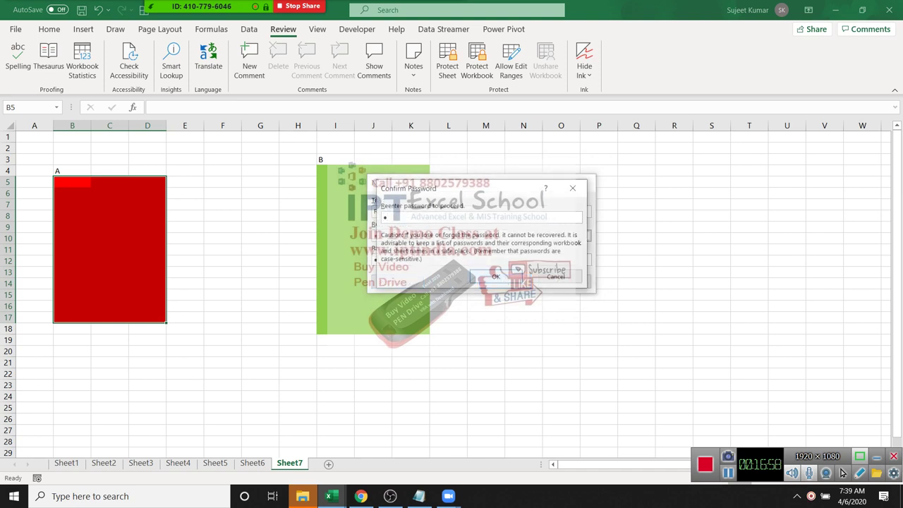
pyautogui.press('Return')
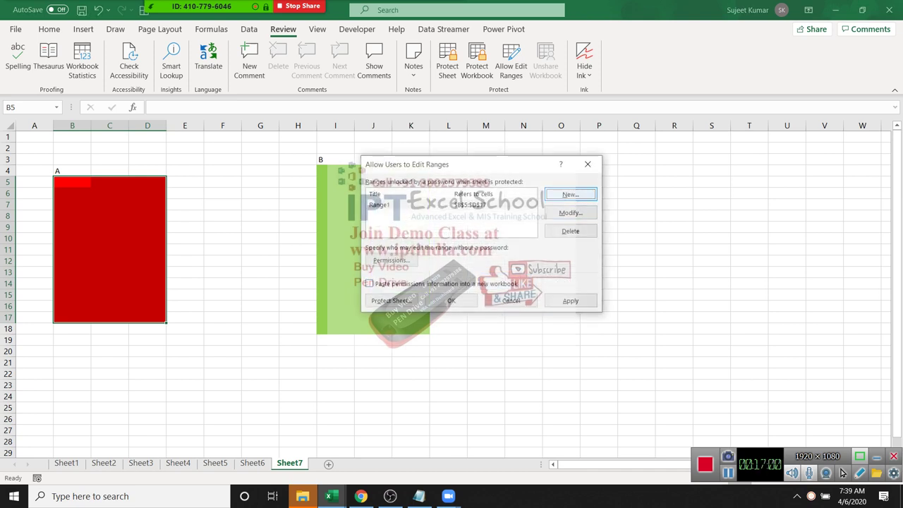
# Start a second edit range adding I4:K18 under picture B, then cancel and close the dialog
pyautogui.press('Return')
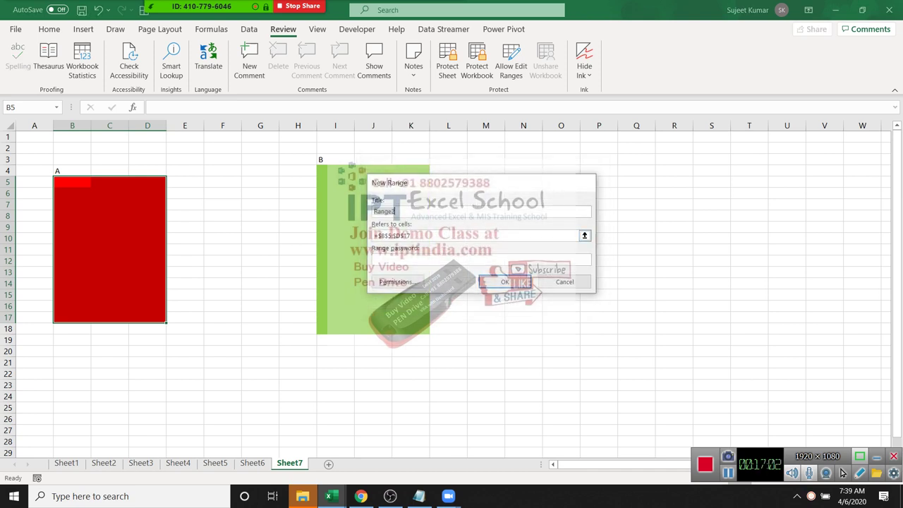
pyautogui.press('Tab')
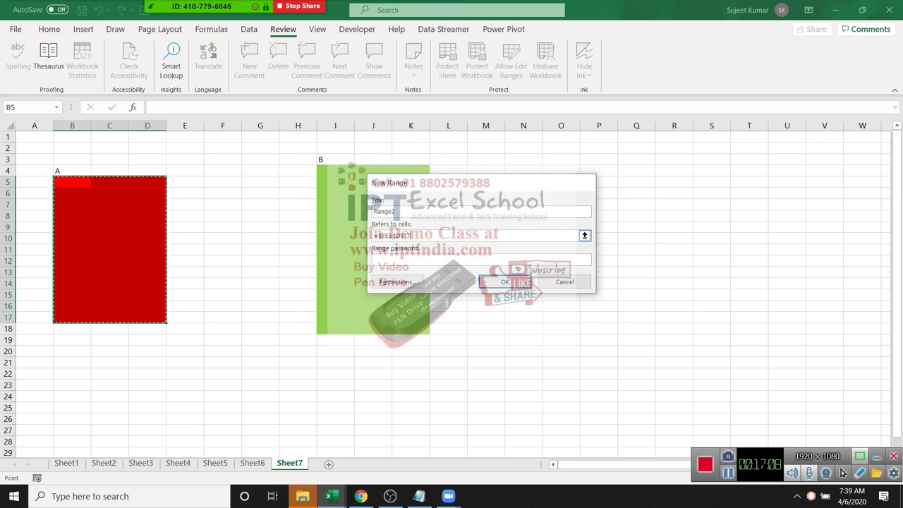
pyautogui.click(585, 235)
pyautogui.moveTo(321, 166); pyautogui.dragTo(428, 332)
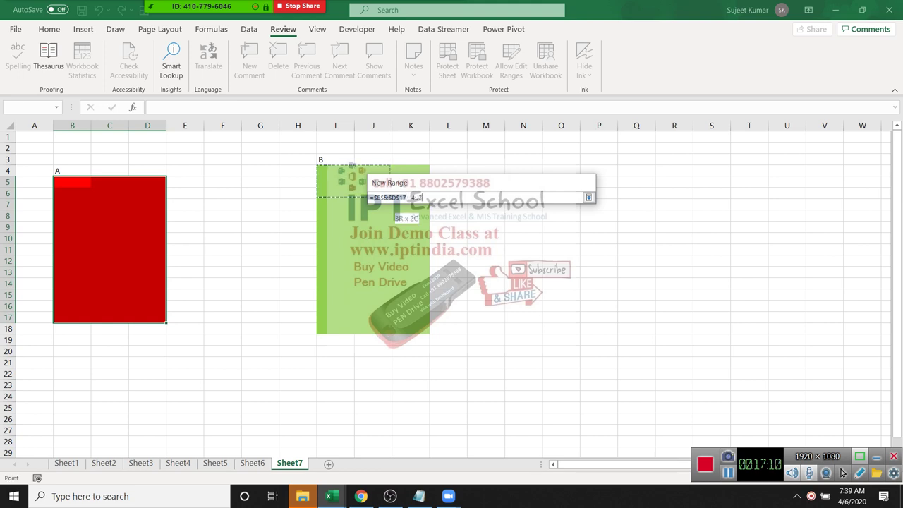
pyautogui.press('Return')
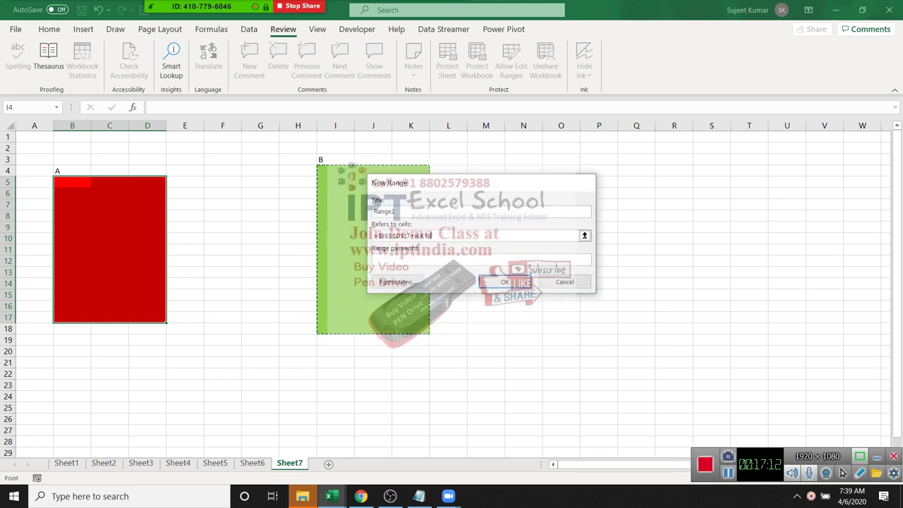
pyautogui.press('Return')
pyautogui.press('Return')
# Select the cells under picture B and briefly view Allow Edit Ranges before closing it
pyautogui.click(298, 260)
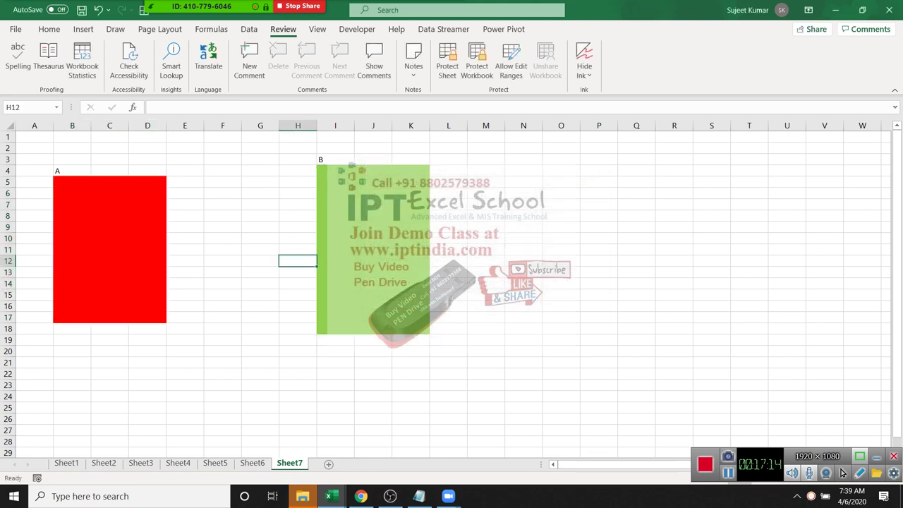
pyautogui.moveTo(321, 167); pyautogui.dragTo(427, 332)
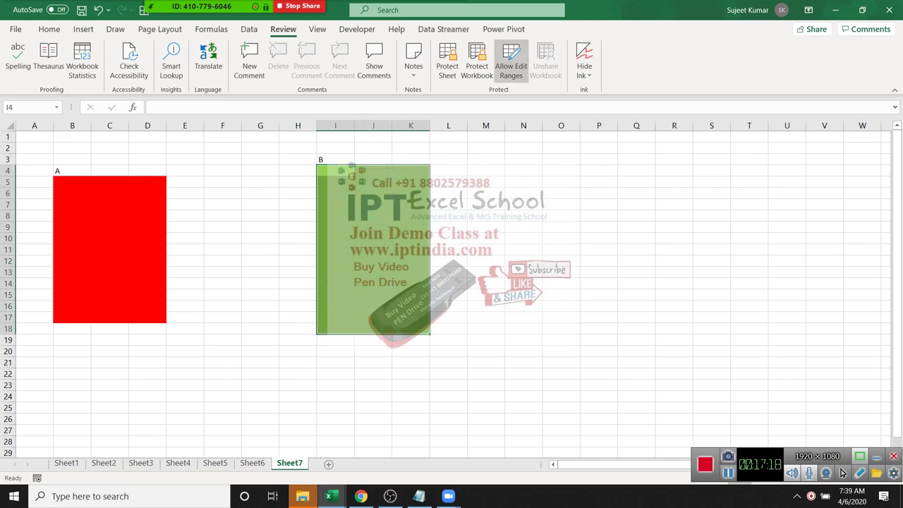
pyautogui.click(511, 64)
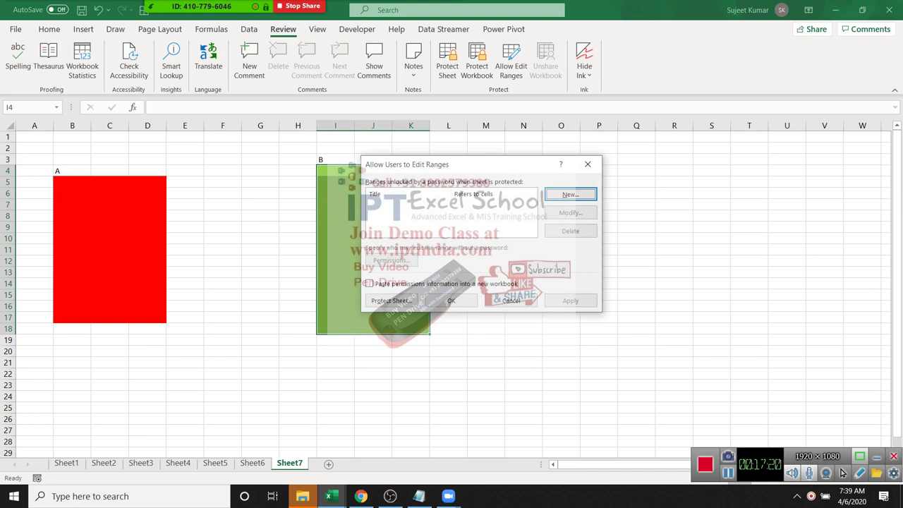
pyautogui.press('Escape')
# Create password-protected edit range Range1 over B5:D17, then select the cells under picture B
pyautogui.click(222, 204)
pyautogui.moveTo(72, 182); pyautogui.dragTo(148, 317)
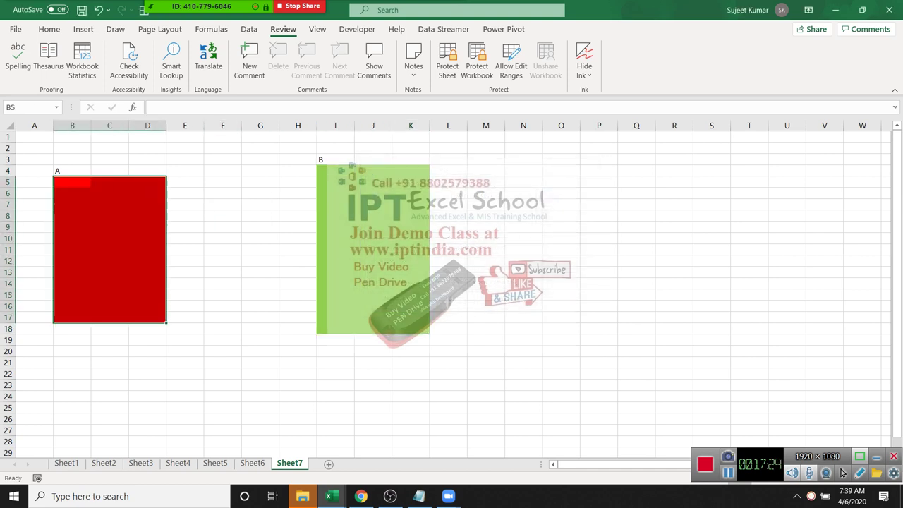
pyautogui.click(511, 63)
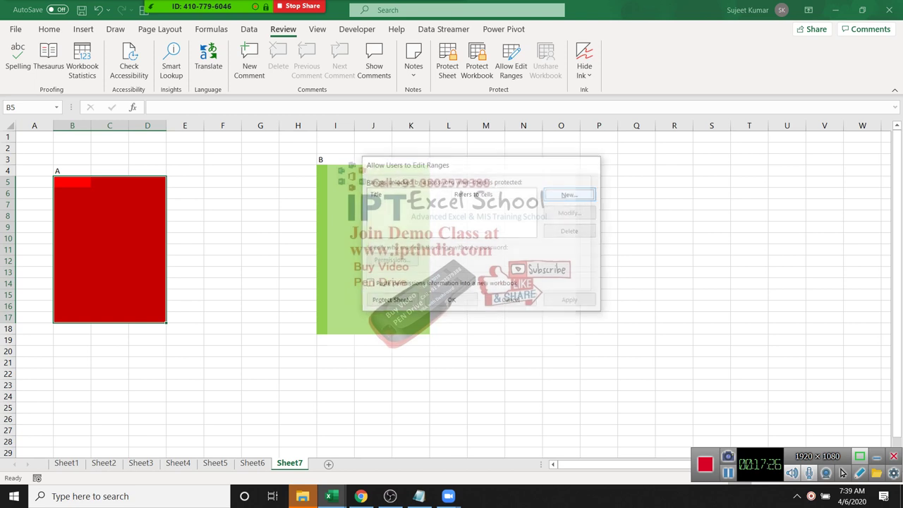
pyautogui.press('Return')
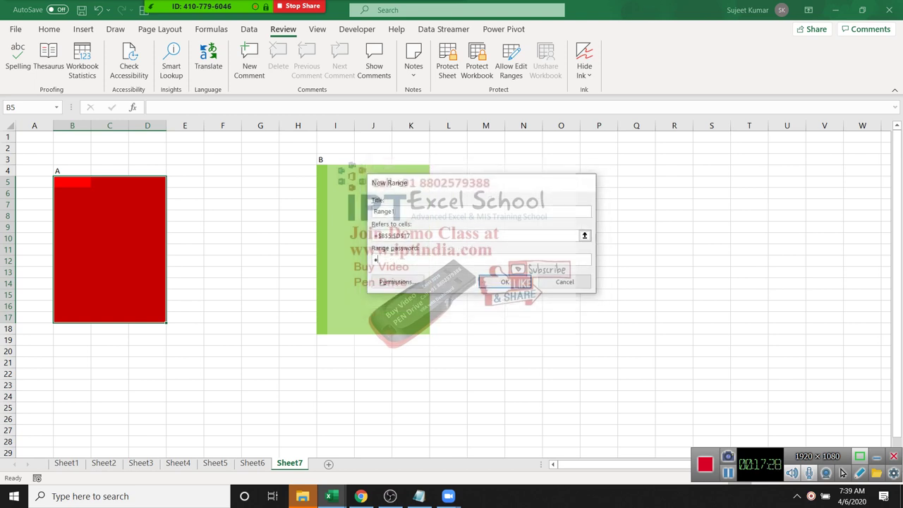
pyautogui.press('Return')
pyautogui.write('1')
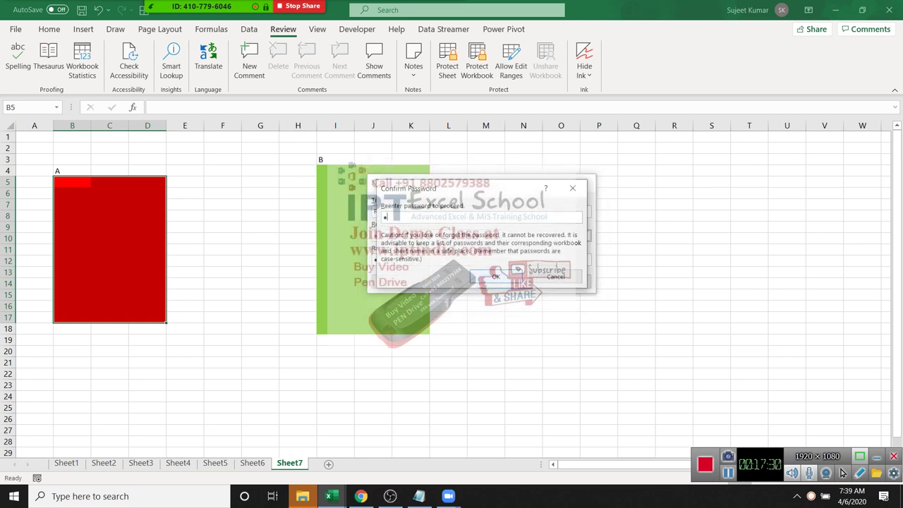
pyautogui.press('Return')
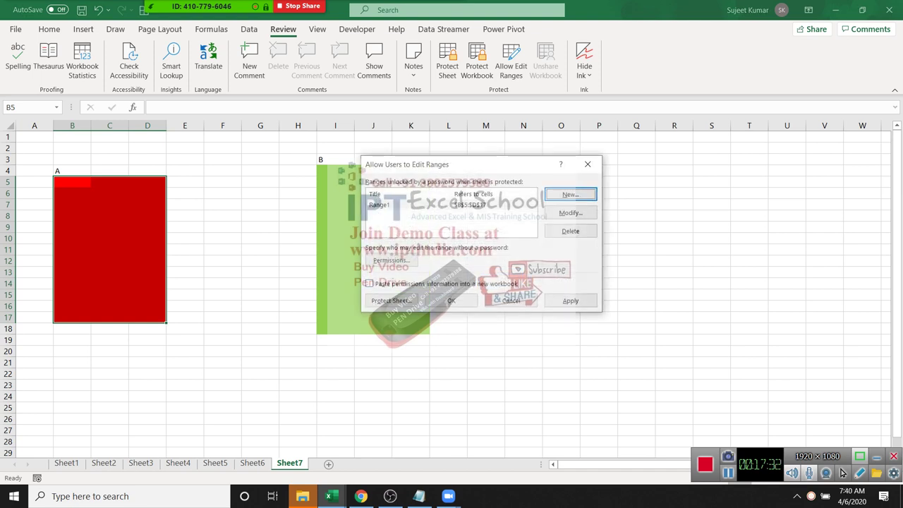
pyautogui.press('Return')
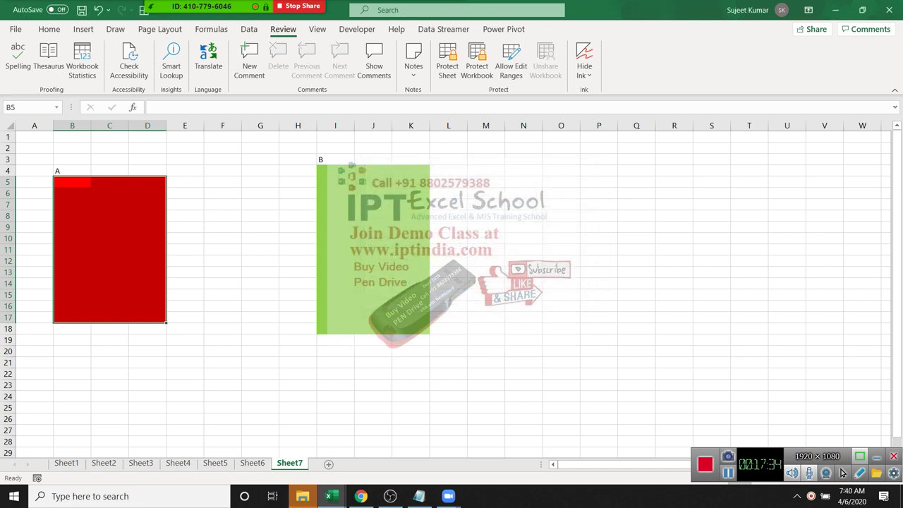
pyautogui.moveTo(335, 171); pyautogui.dragTo(411, 329)
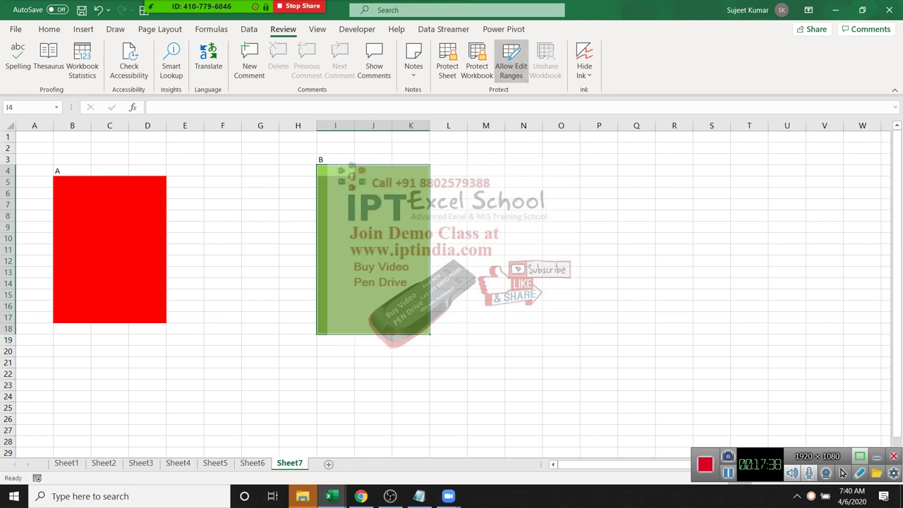
# Add Range2 over I4:K18 with a confirmed password, apply it and close the dialog
pyautogui.click(511, 62)
pyautogui.click(571, 194)
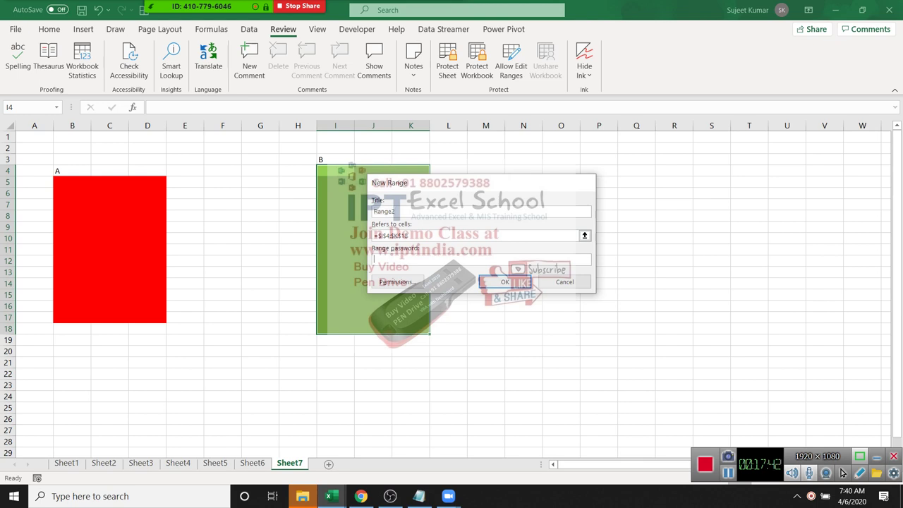
pyautogui.write('1')
pyautogui.press('Return')
pyautogui.write('1')
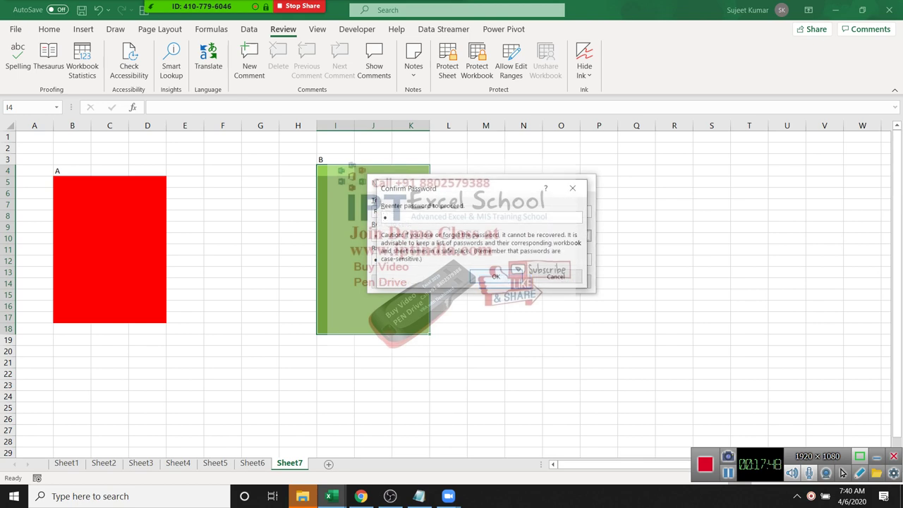
pyautogui.press('Return')
pyautogui.hotkey('alt', 'a')
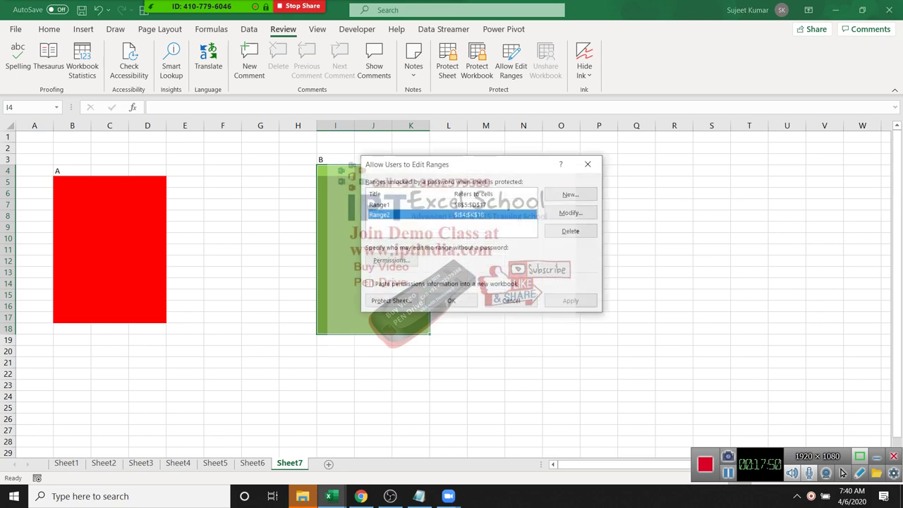
pyautogui.press('Return')
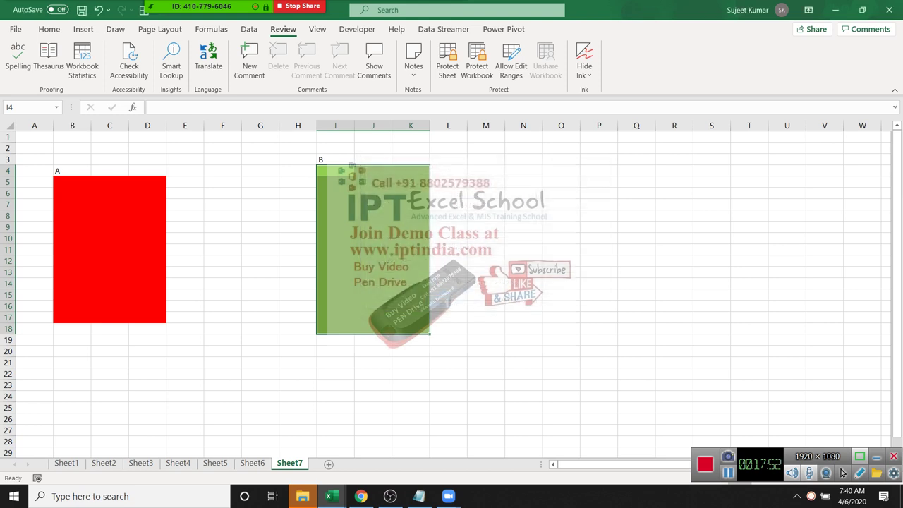
# Test typing 'asd' into C15 inside shape A, then cancel the entry
pyautogui.click(110, 362)
pyautogui.click(109, 295)
pyautogui.write('asd')
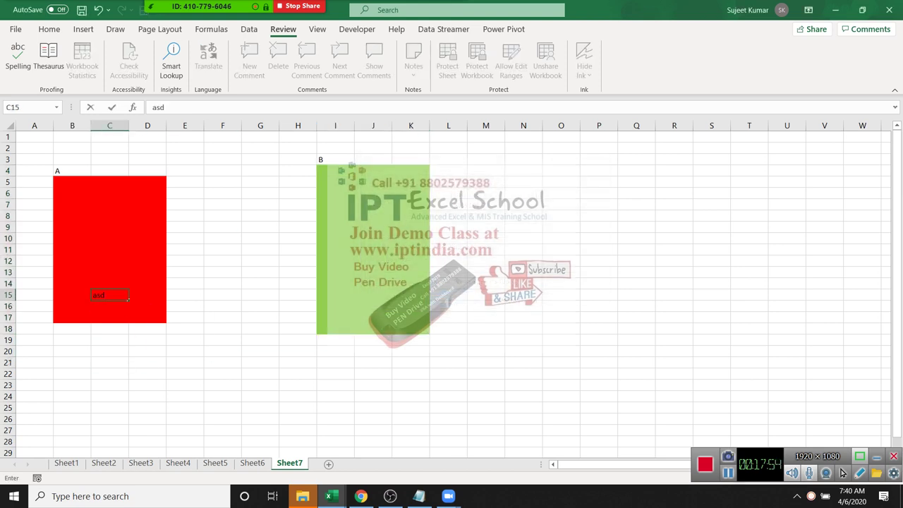
pyautogui.press('Escape')
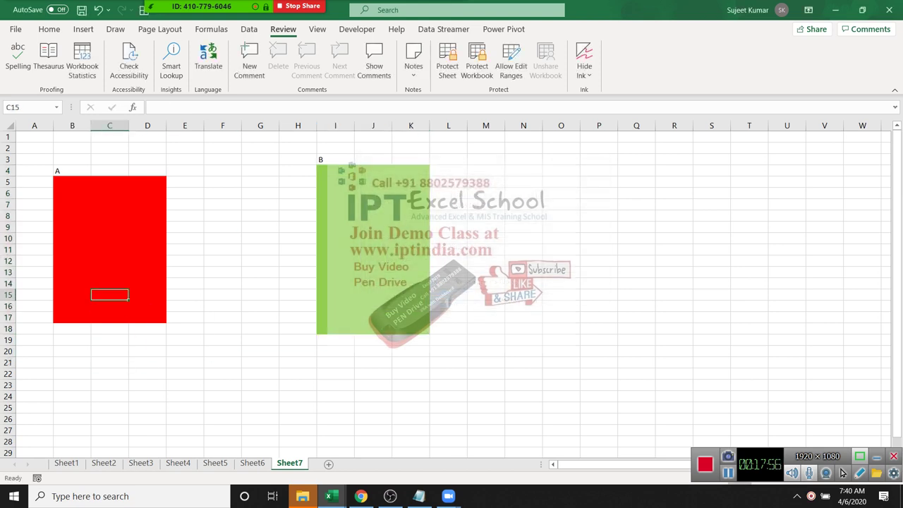
# Protect Sheet7 with a confirmed password, then move into red range A at B9
pyautogui.rightClick(290, 464)
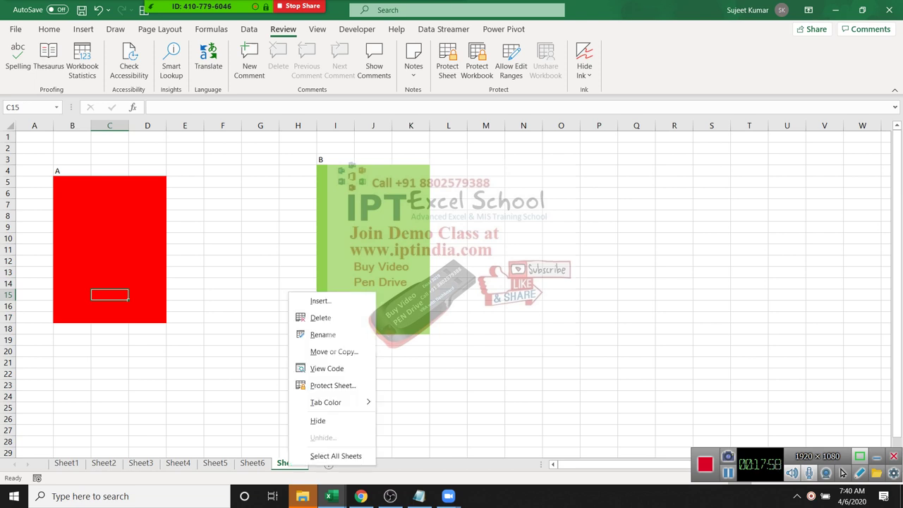
pyautogui.press('Escape')
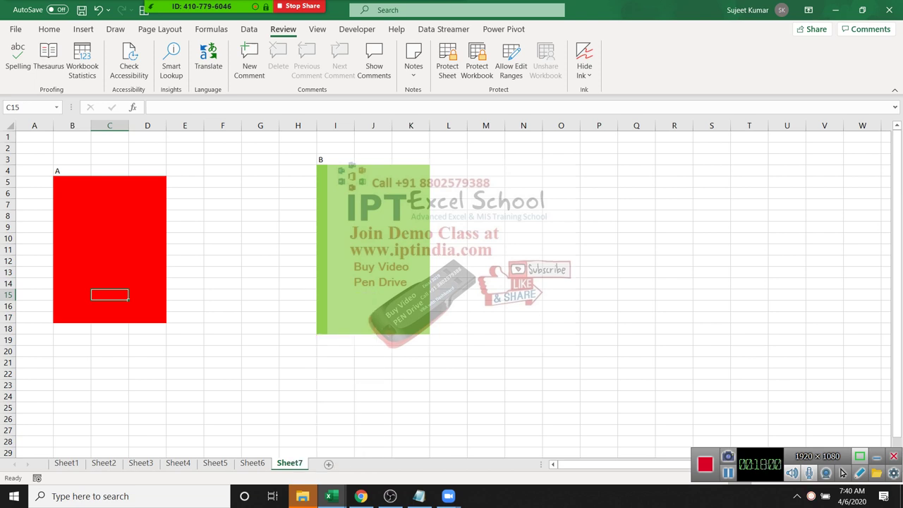
pyautogui.click(447, 60)
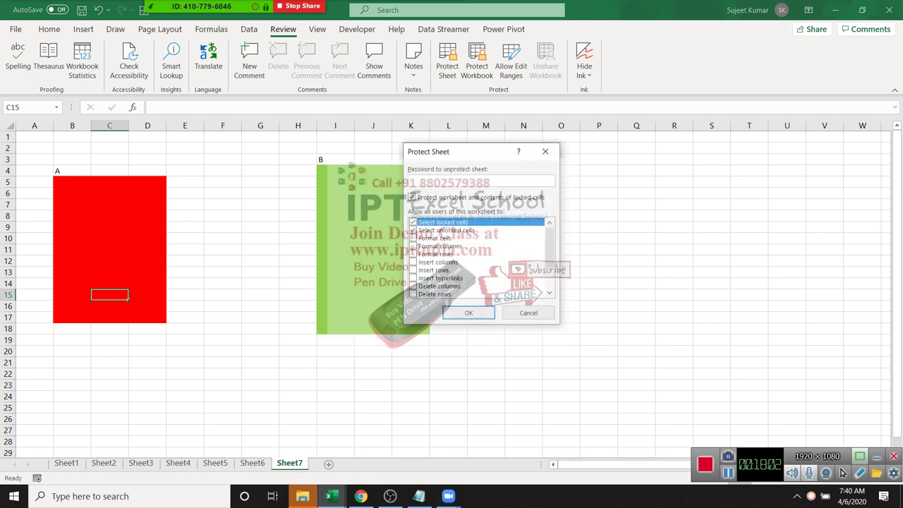
pyautogui.write('1')
pyautogui.click(468, 312)
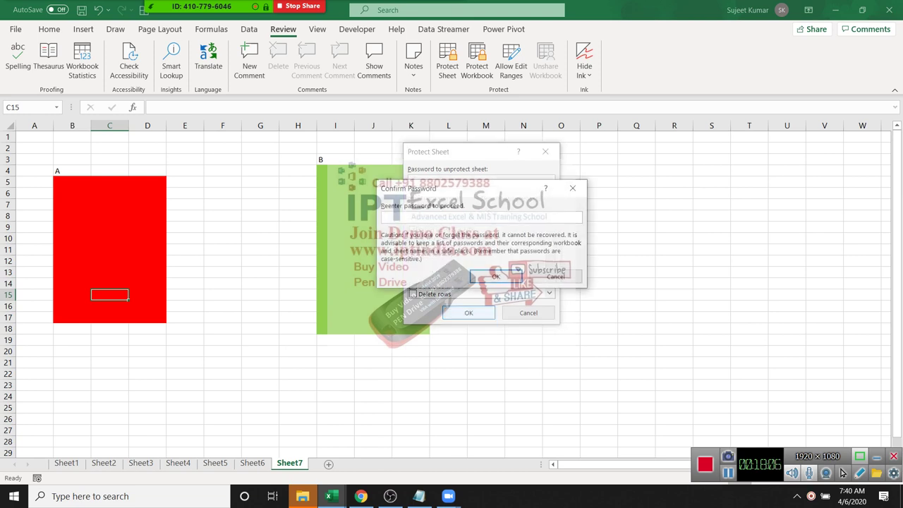
pyautogui.write('1')
pyautogui.click(496, 276)
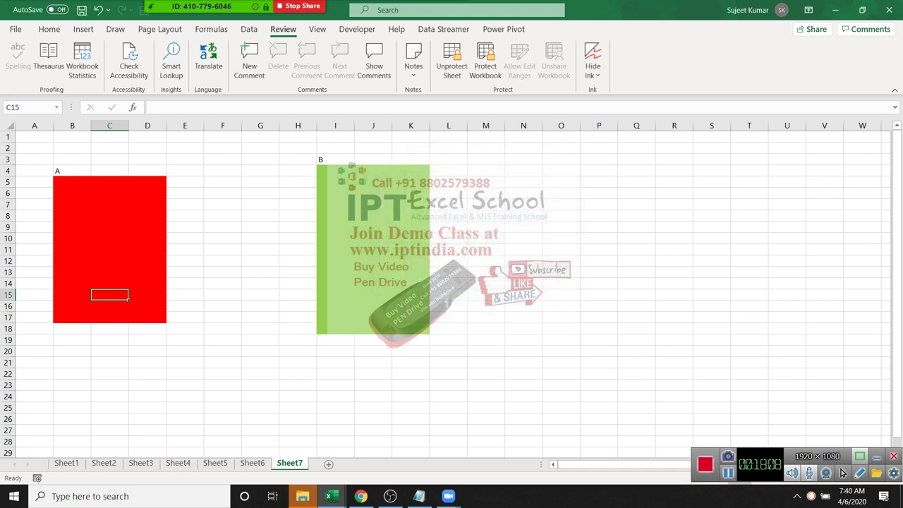
pyautogui.press('Left')
pyautogui.press('Up')
pyautogui.press('Up')
pyautogui.press('Up')
# Unlock red range A with its password and enter 'asdas' in the cell
pyautogui.press('Delete')
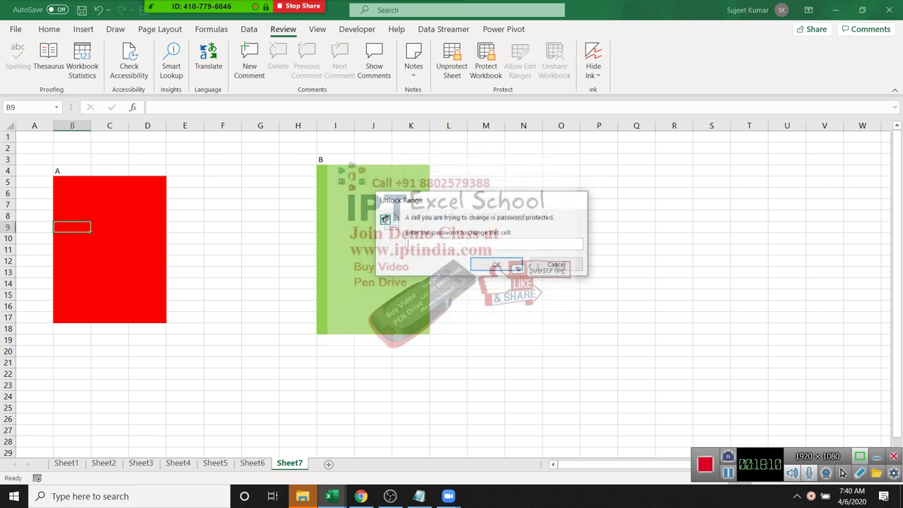
pyautogui.write('1')
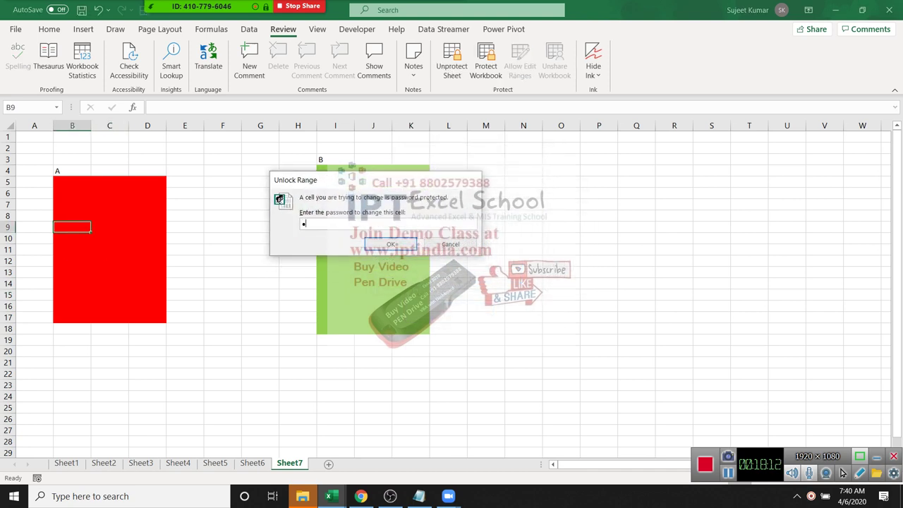
pyautogui.press('Return')
pyautogui.write('asd')
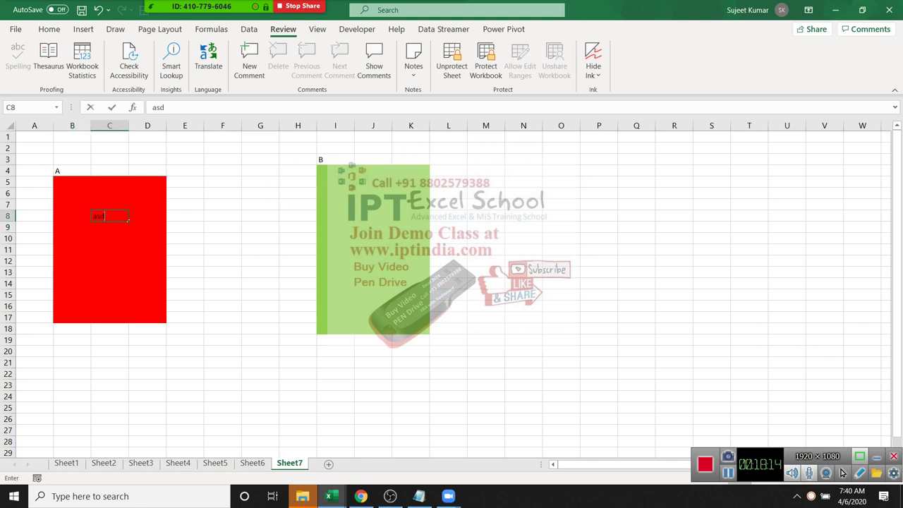
pyautogui.write('as')
pyautogui.press('Tab')
# Enter 'das' in B9, then try editing J10 in green range B
pyautogui.press('Delete')
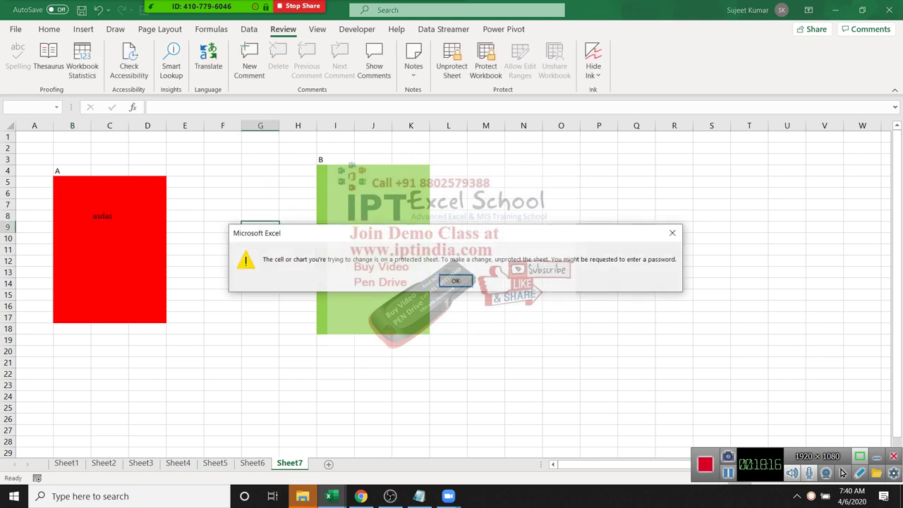
pyautogui.press('Return')
pyautogui.hotkey('shift', 'Tab')
pyautogui.write('das')
pyautogui.press('Tab')
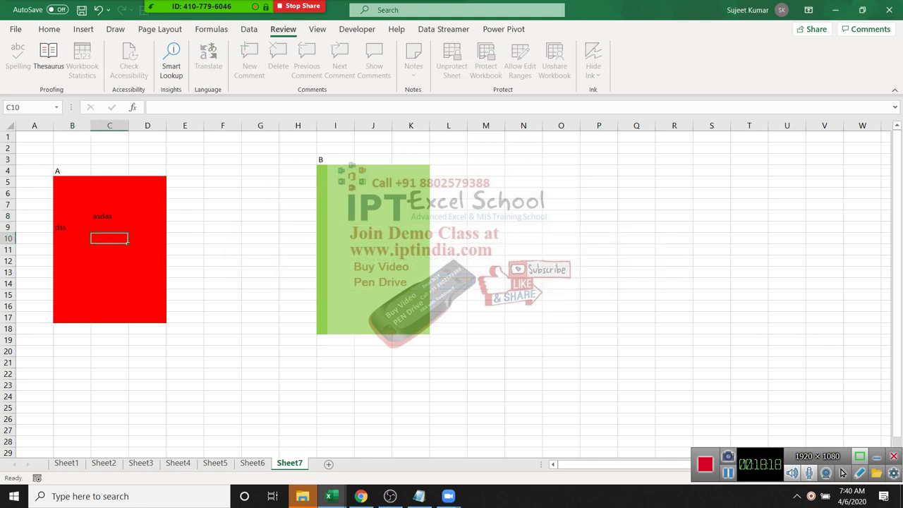
pyautogui.press('Tab')
pyautogui.press('Delete')
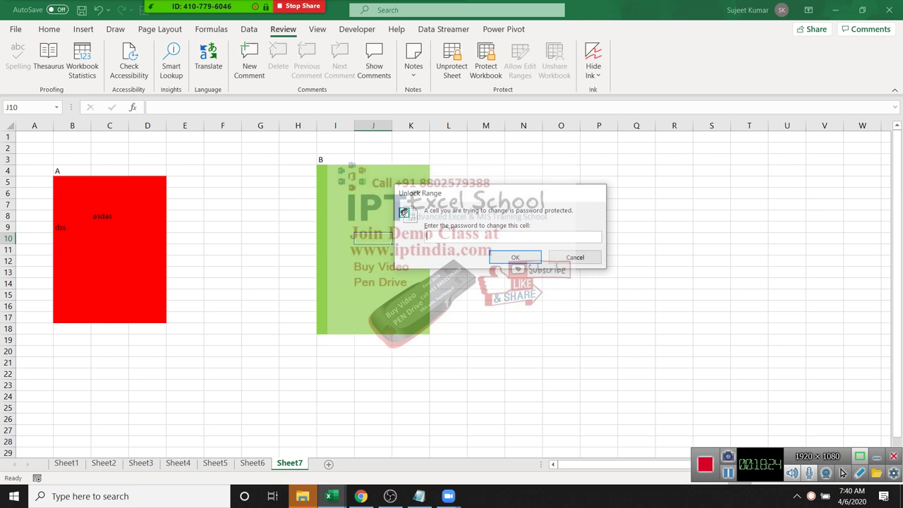
# Try a wrong password on green range B, dismiss the error and cancel the prompt
pyautogui.press('Return')
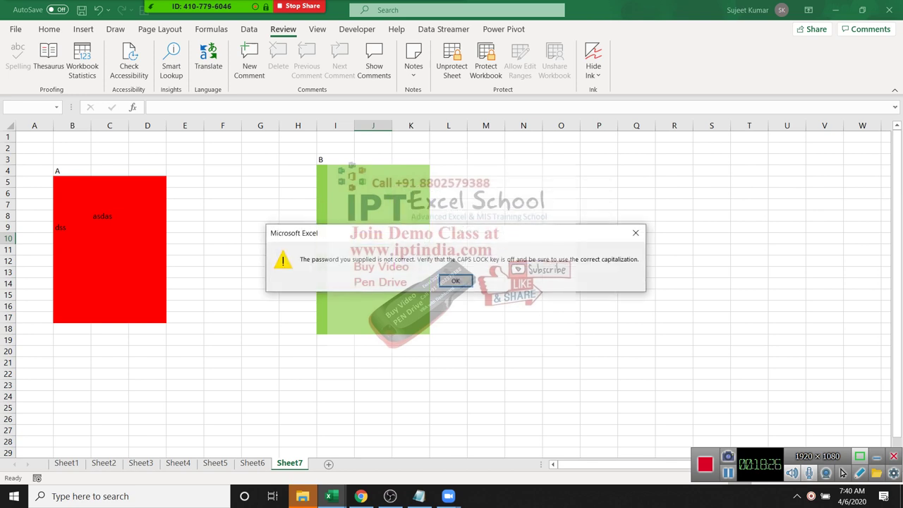
pyautogui.press('Return')
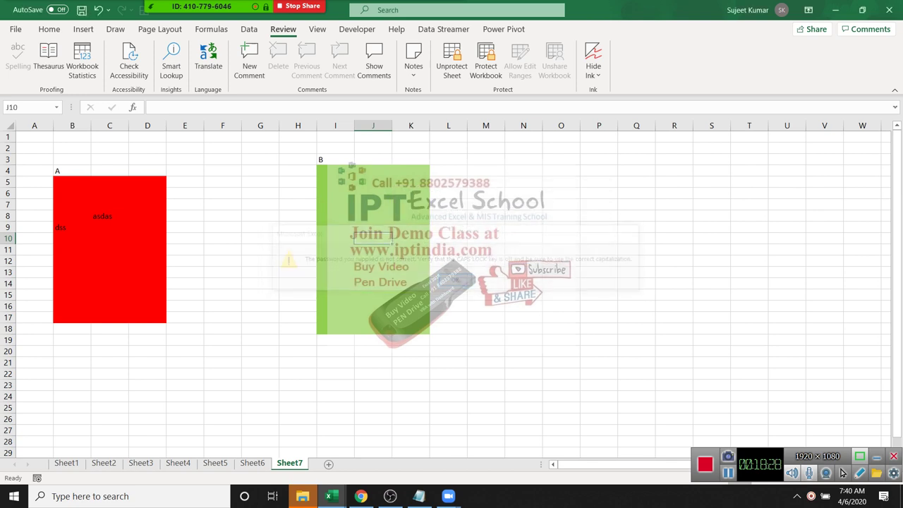
pyautogui.moveTo(335, 170); pyautogui.dragTo(373, 238)
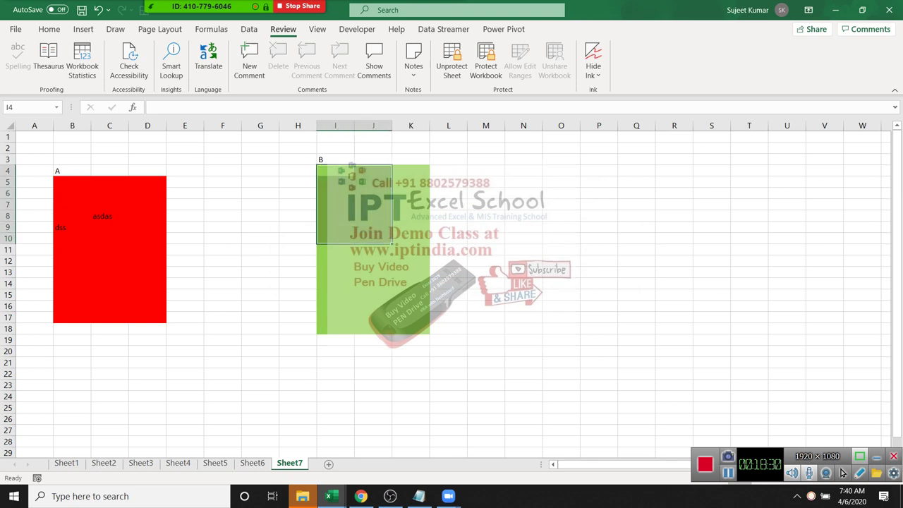
pyautogui.press('Delete')
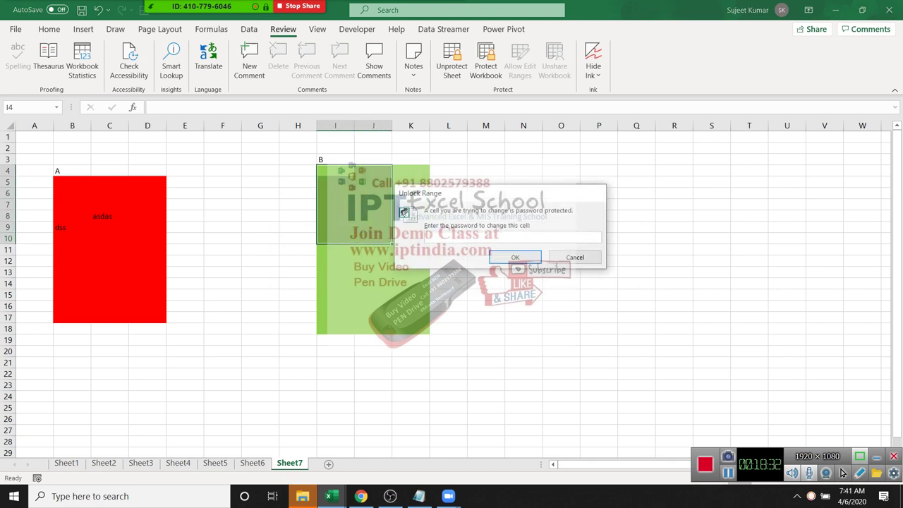
pyautogui.press('Escape')
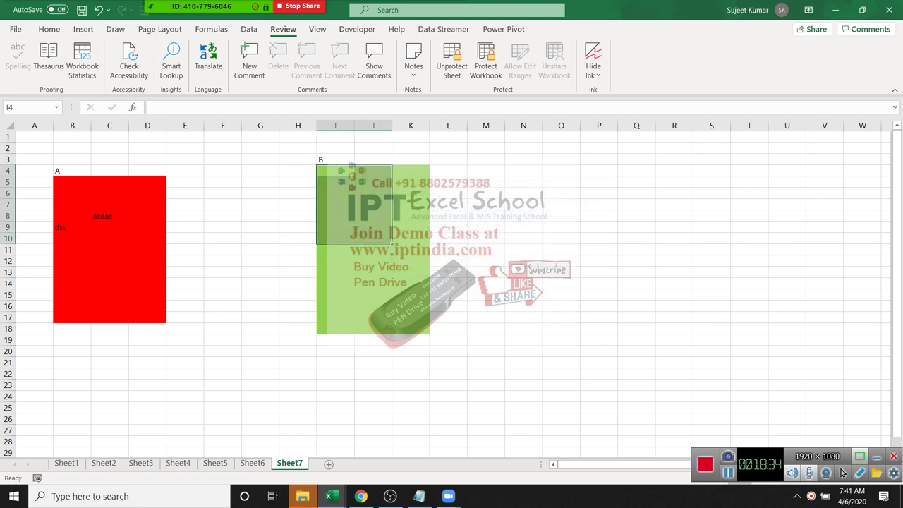
# Enter sadd, asd, sda and sa into cells of red range A, including B12, D11 and D7
pyautogui.press('Tab')
pyautogui.write('sadd')
pyautogui.press('Return')
pyautogui.write('asd')
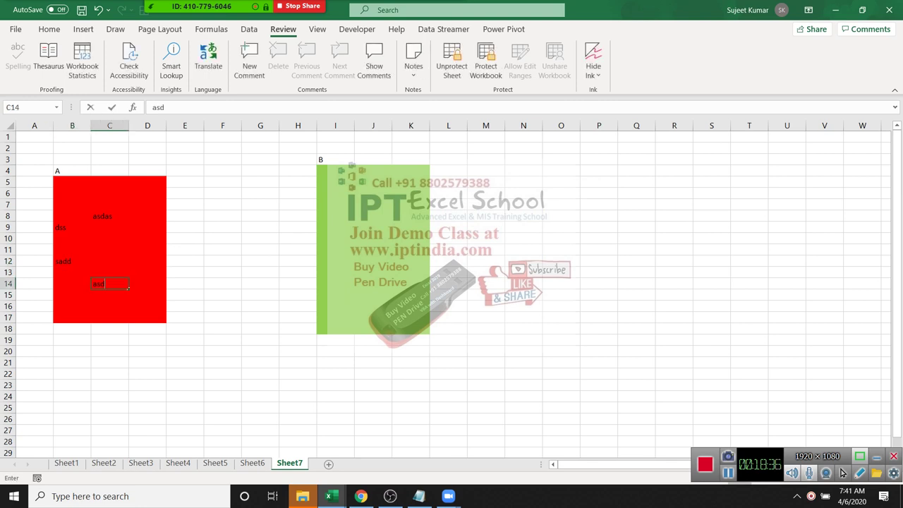
pyautogui.click(147, 249)
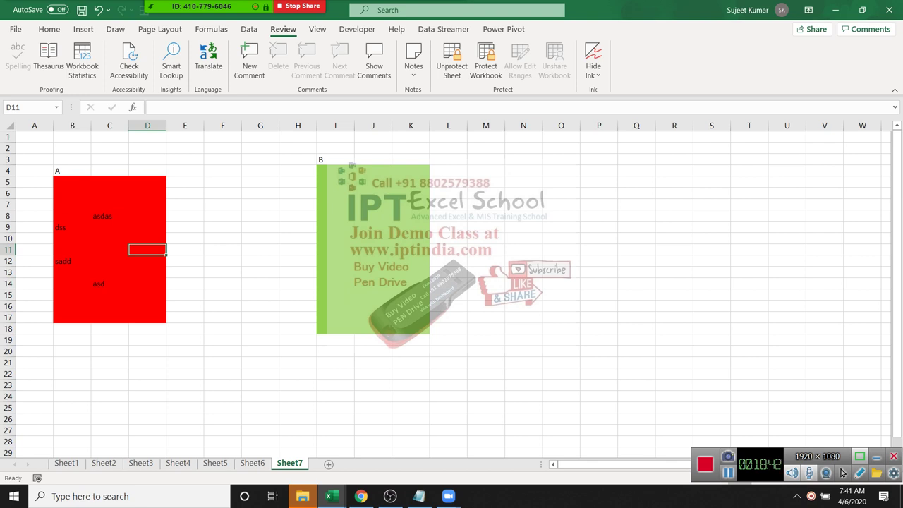
pyautogui.write('sda')
pyautogui.click(148, 204)
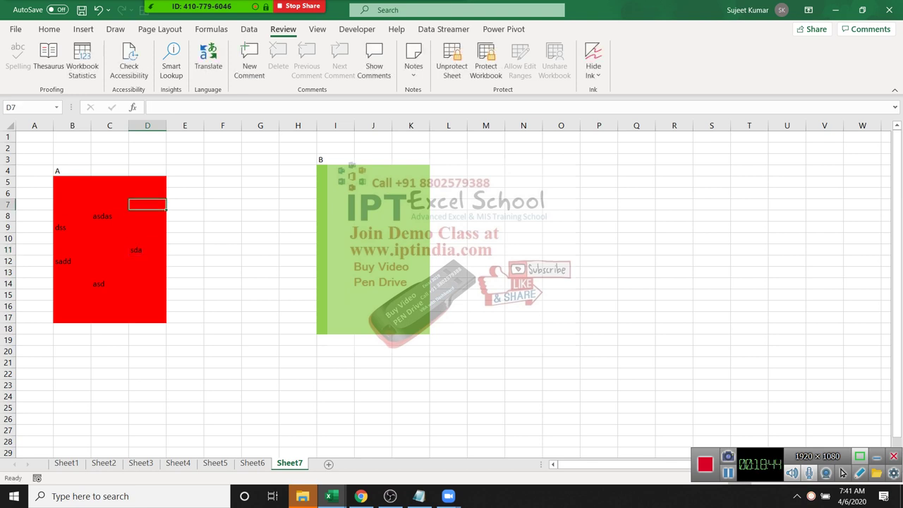
pyautogui.write('sa')
pyautogui.click(260, 226)
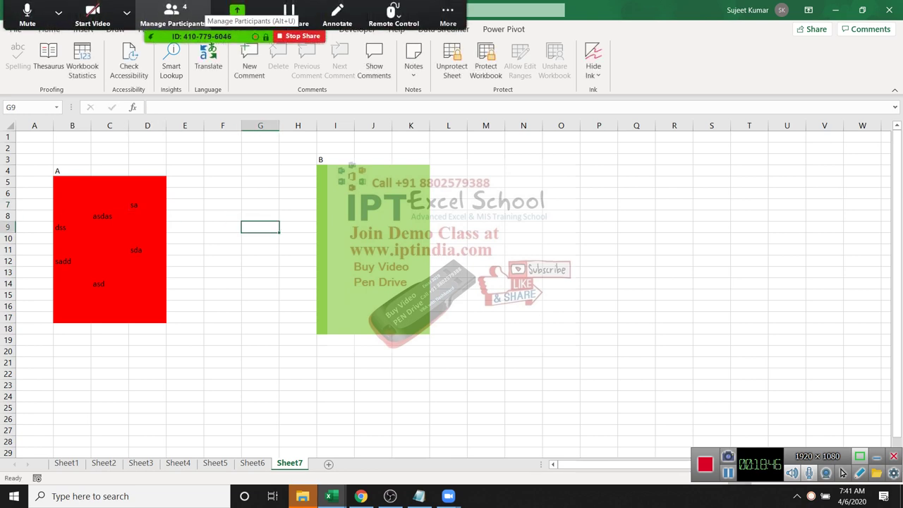
pyautogui.hotkey('alt', 'u')
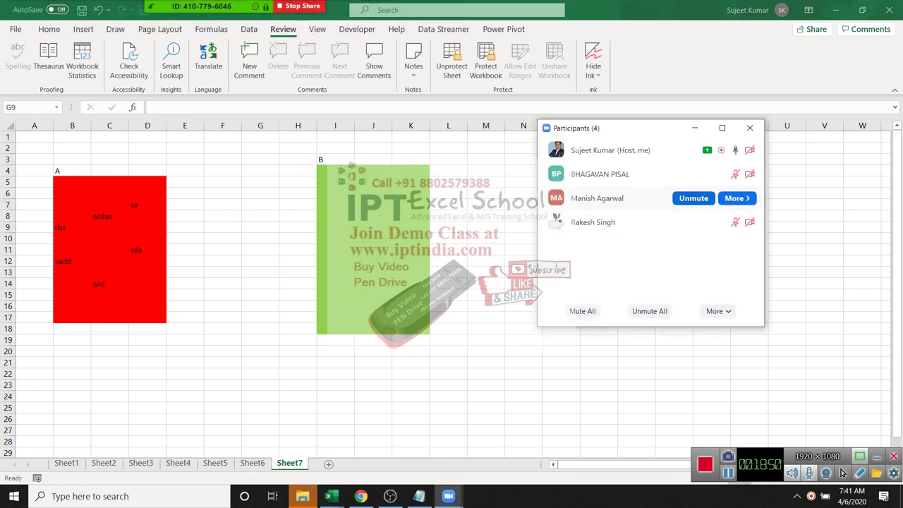
# Mute the two unmuted Zoom participants and close the Participants list
pyautogui.moveTo(621, 174)
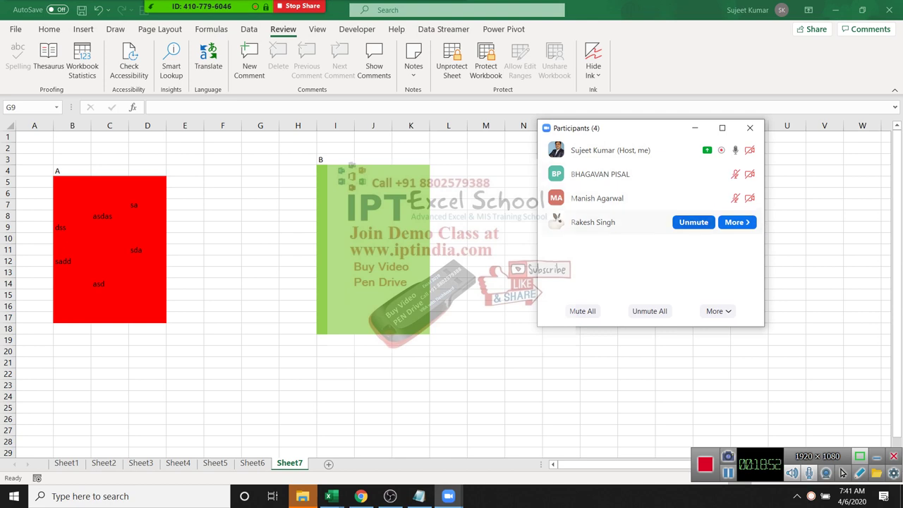
pyautogui.moveTo(621, 223)
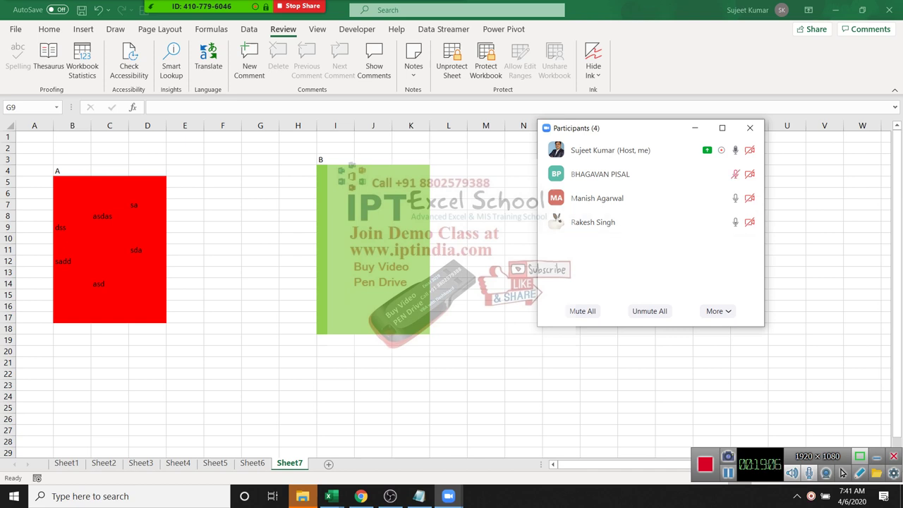
pyautogui.moveTo(621, 198)
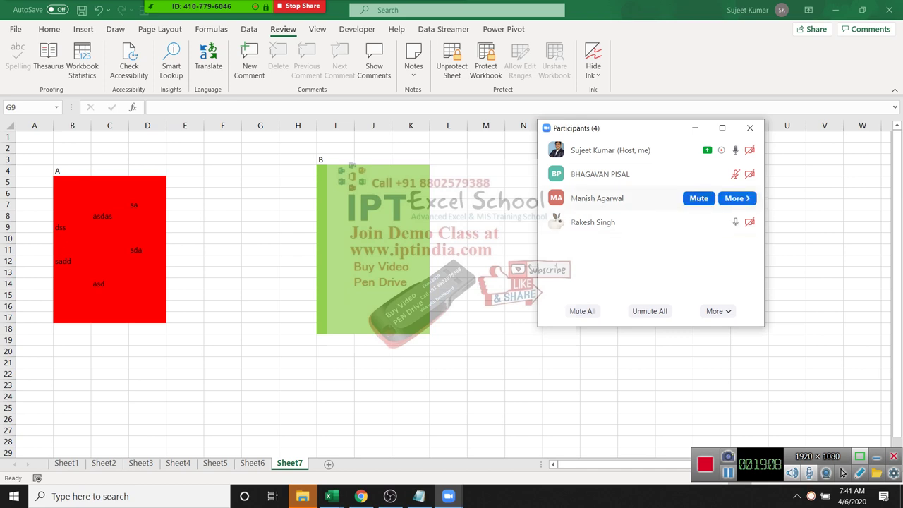
pyautogui.click(699, 223)
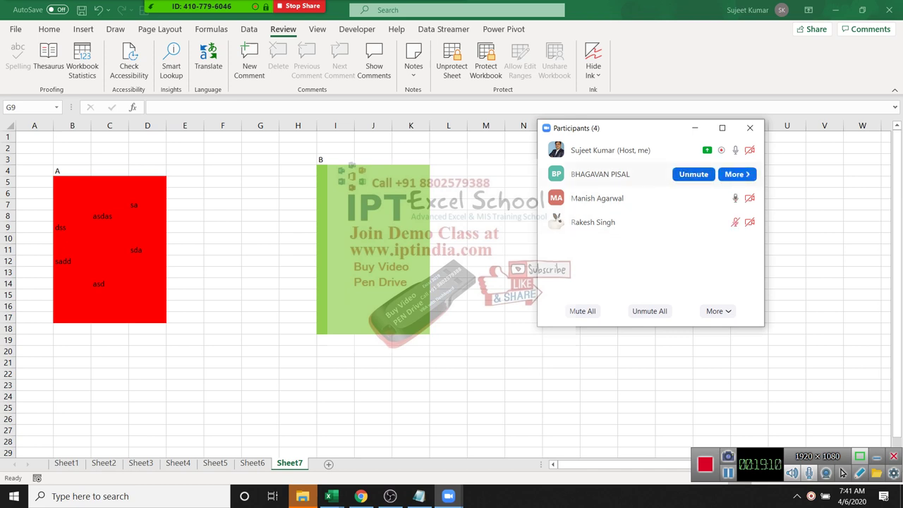
pyautogui.click(699, 198)
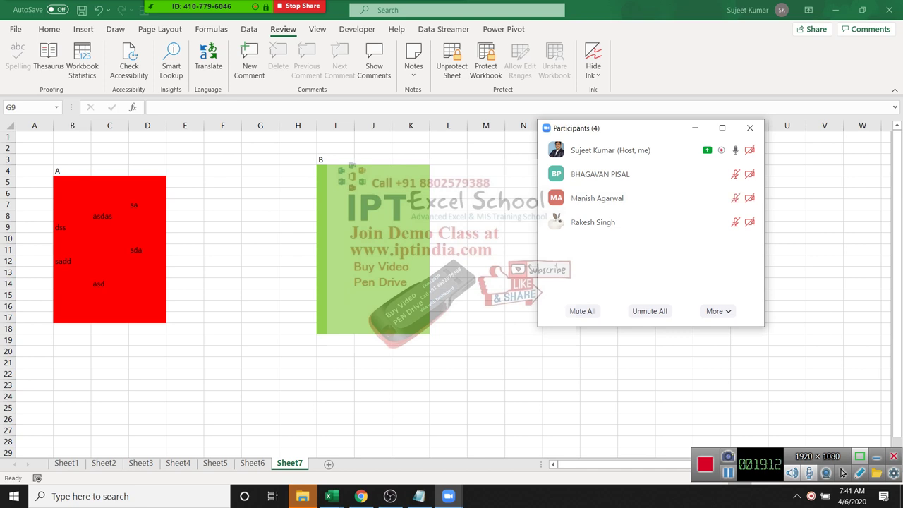
pyautogui.click(260, 226)
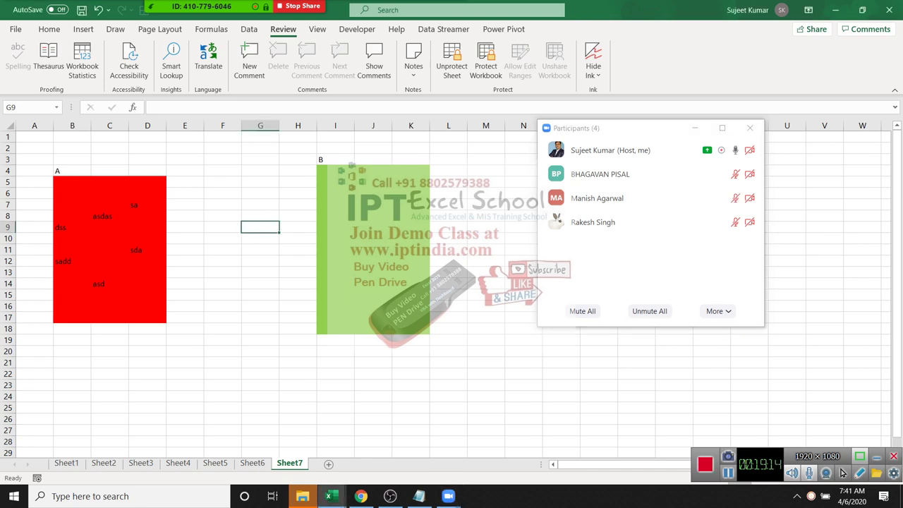
pyautogui.click(750, 128)
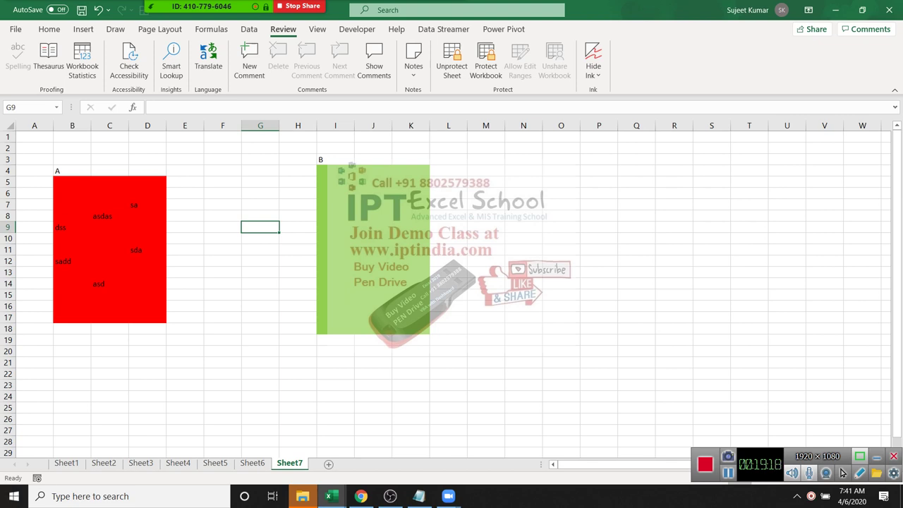
# Start deleting Sheet7 and unprotecting it, cancelling both attempts
pyautogui.rightClick(290, 463)
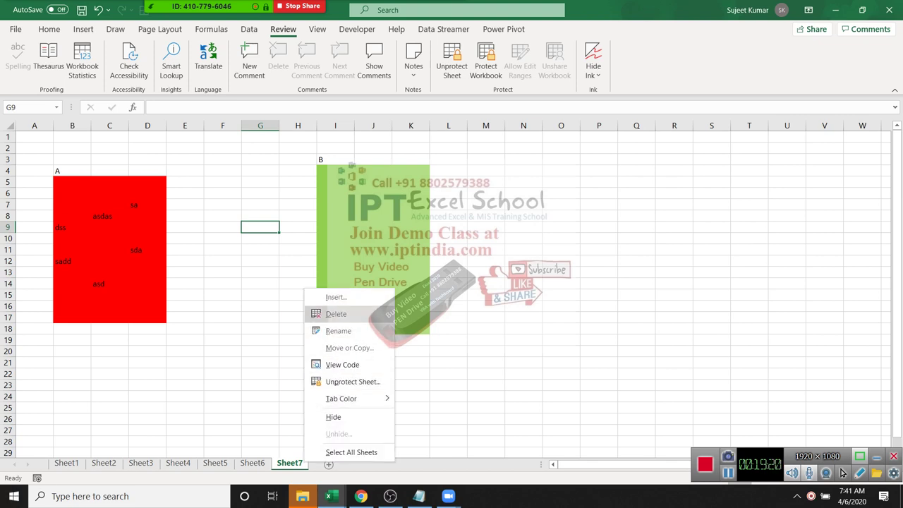
pyautogui.click(331, 314)
pyautogui.click(476, 281)
pyautogui.rightClick(298, 463)
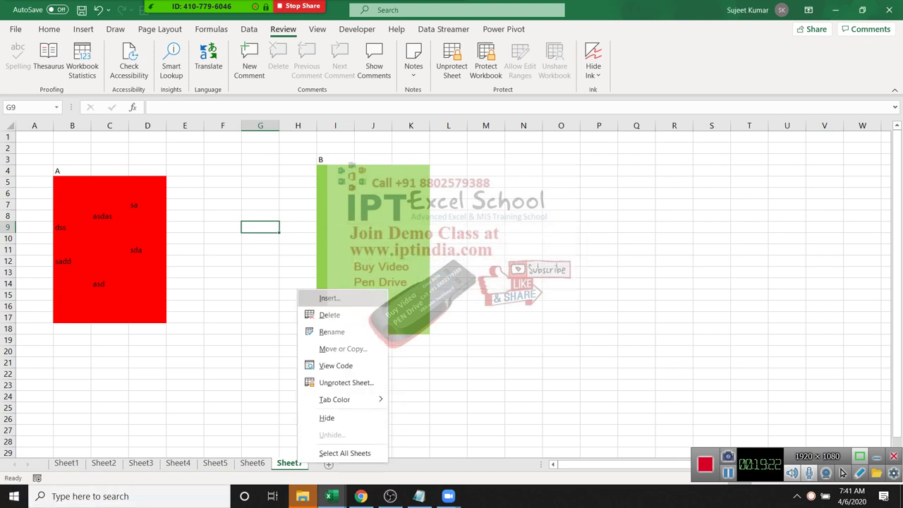
pyautogui.press('Escape')
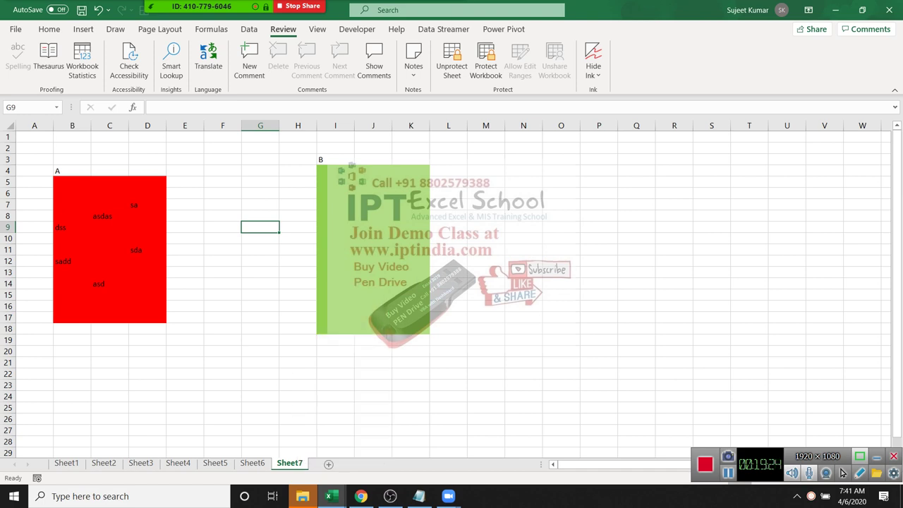
pyautogui.click(260, 339)
pyautogui.click(451, 62)
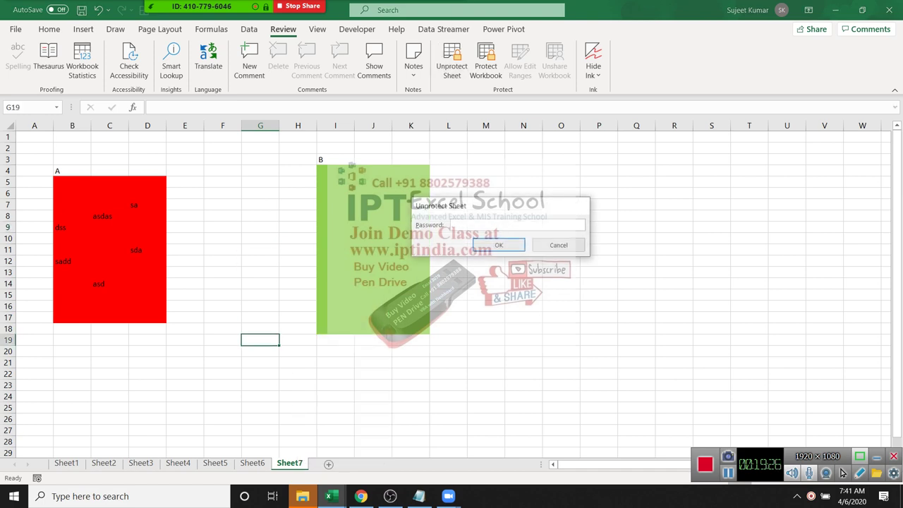
pyautogui.press('Escape')
# Delete Sheet7 permanently, confirming the deletion warning
pyautogui.moveTo(222, 192); pyautogui.dragTo(185, 295)
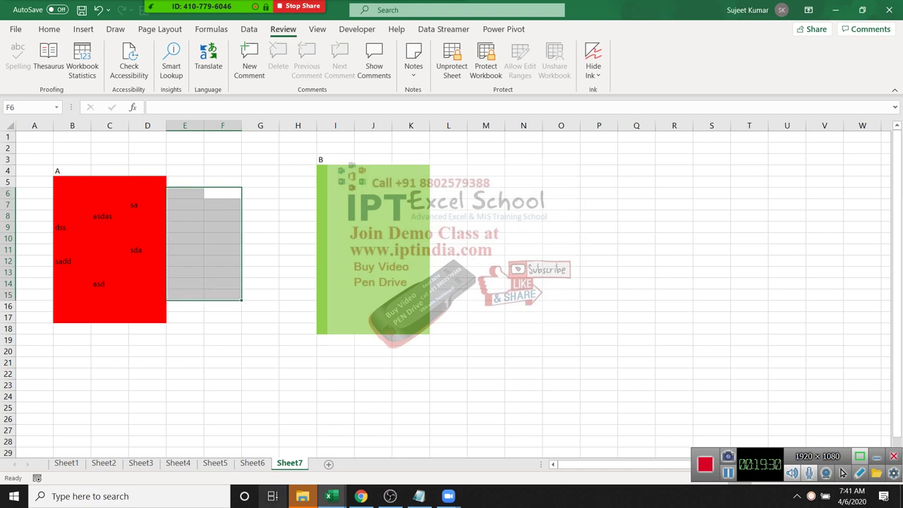
pyautogui.rightClick(289, 463)
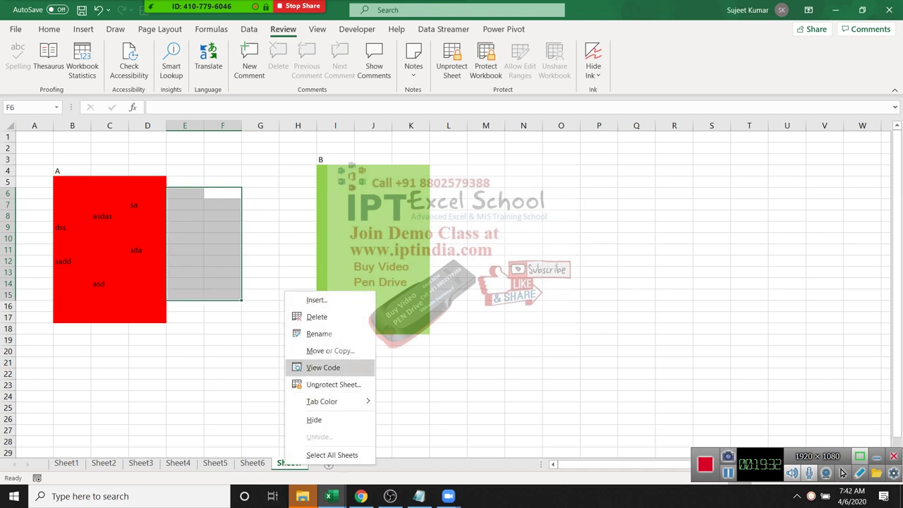
pyautogui.click(317, 317)
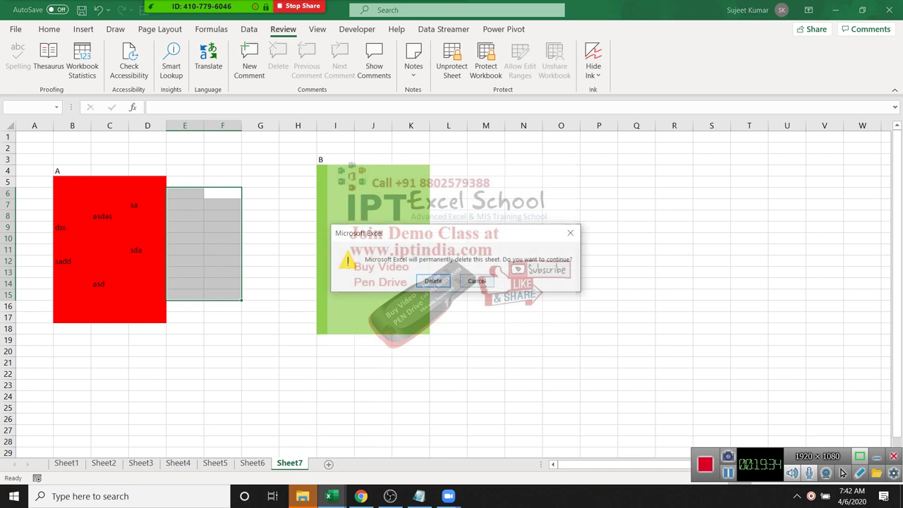
pyautogui.press('Return')
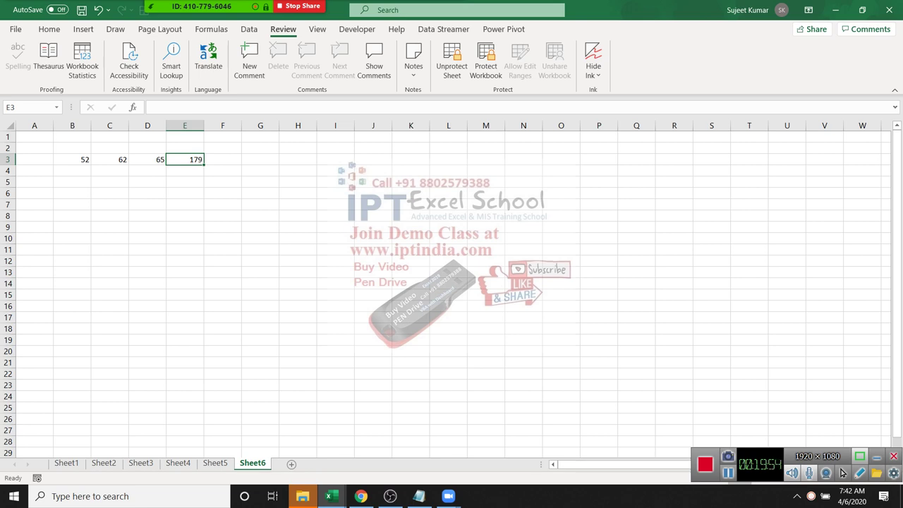
# Protect the workbook structure with a confirmed password
pyautogui.rightClick(257, 463)
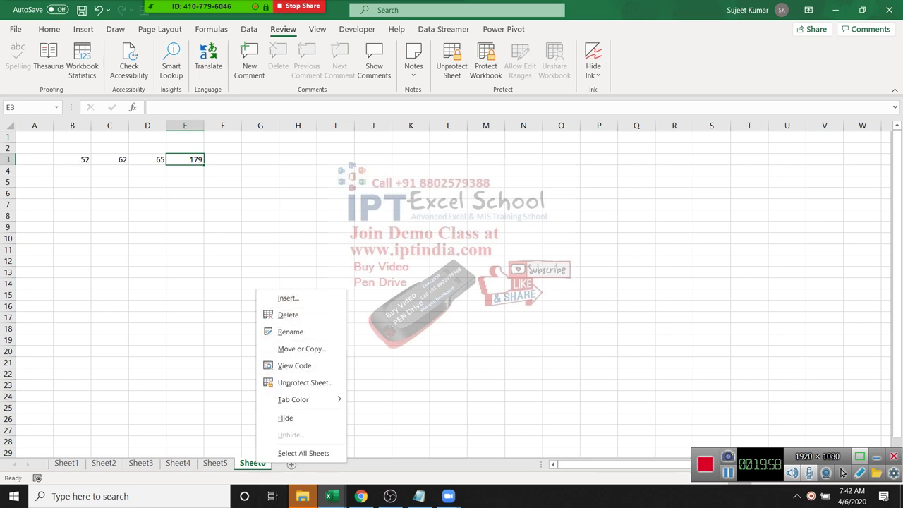
pyautogui.press('Escape')
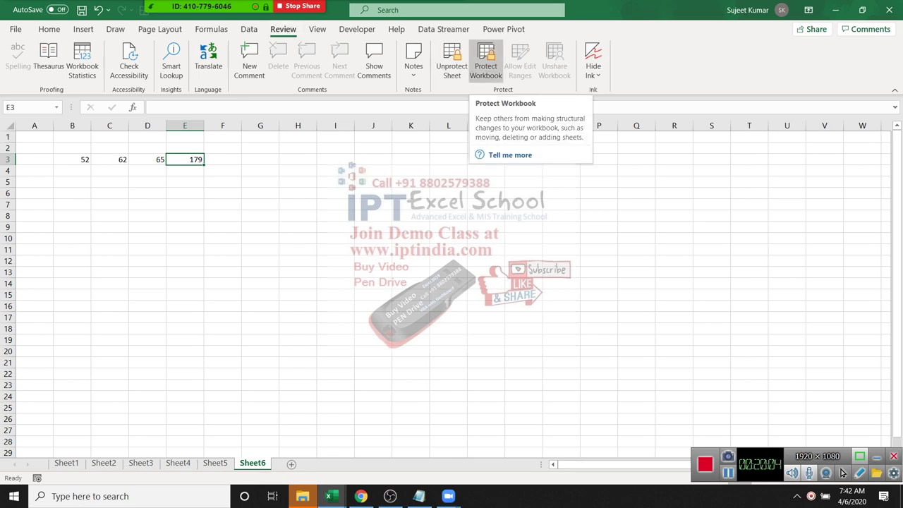
pyautogui.click(486, 62)
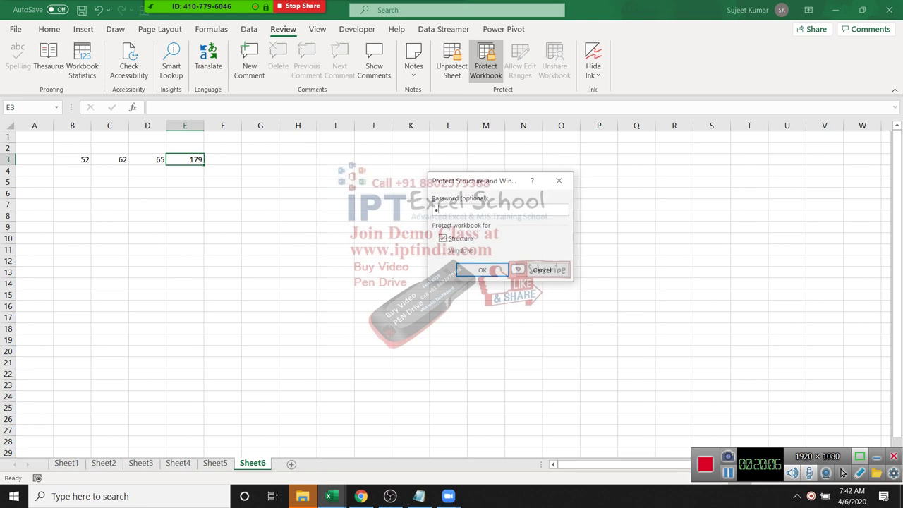
pyautogui.press('Return')
pyautogui.write('1')
pyautogui.press('Return')
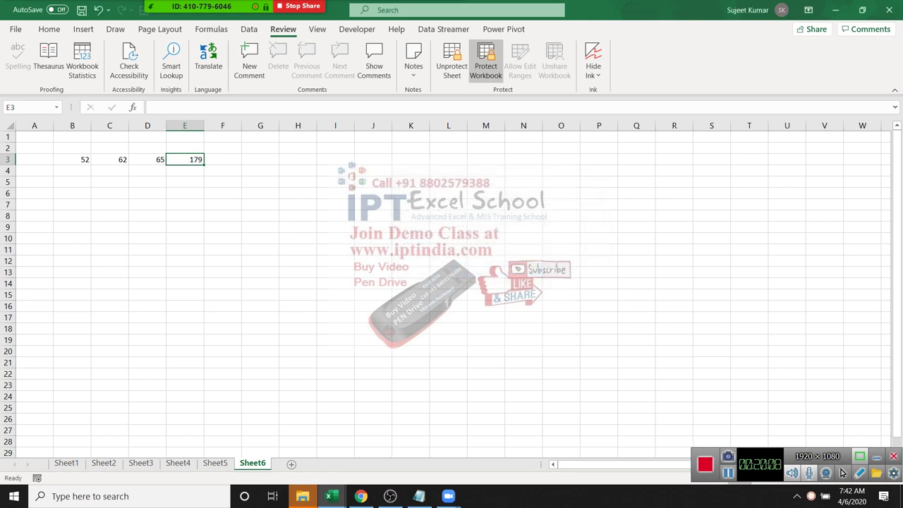
pyautogui.click(279, 271)
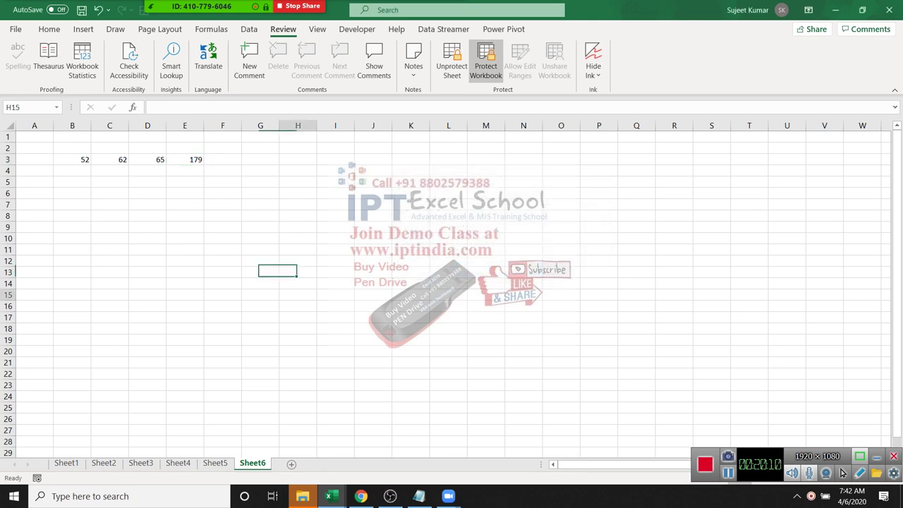
pyautogui.click(298, 295)
# Check that Sheet6's tab menu options are disabled, then return to Sheet1
pyautogui.rightClick(254, 463)
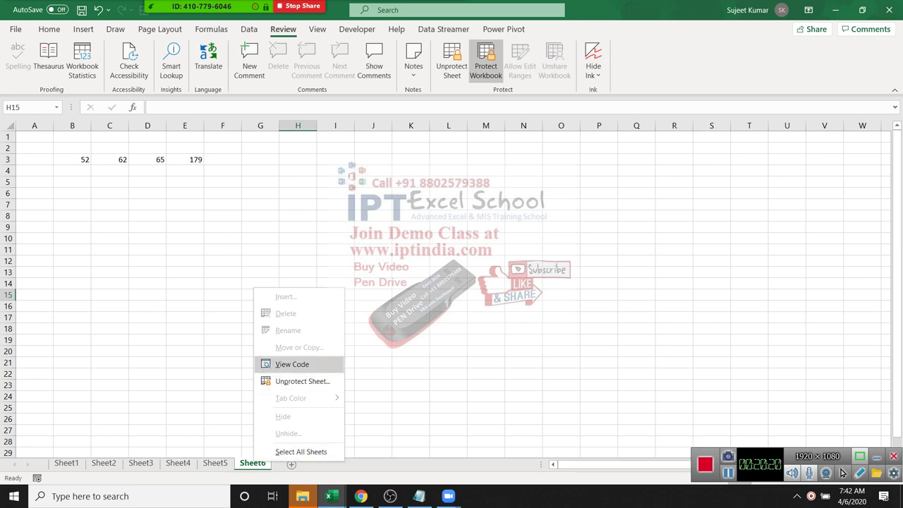
pyautogui.click(66, 463)
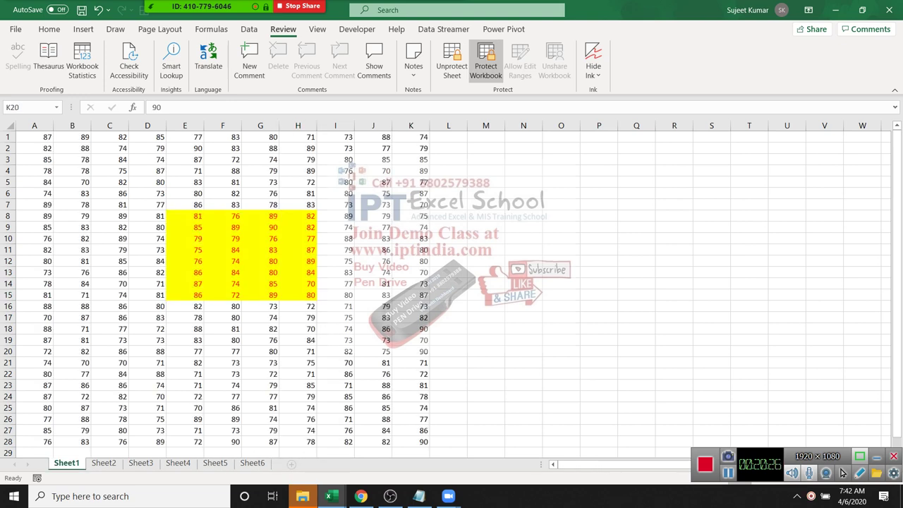
pyautogui.hotkey('ctrl', 'pagedown')
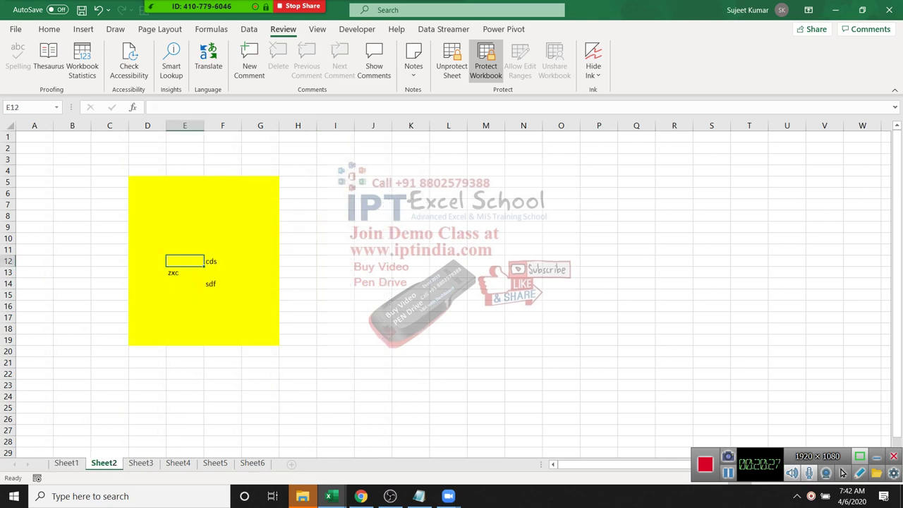
pyautogui.hotkey('ctrl', 'pageup')
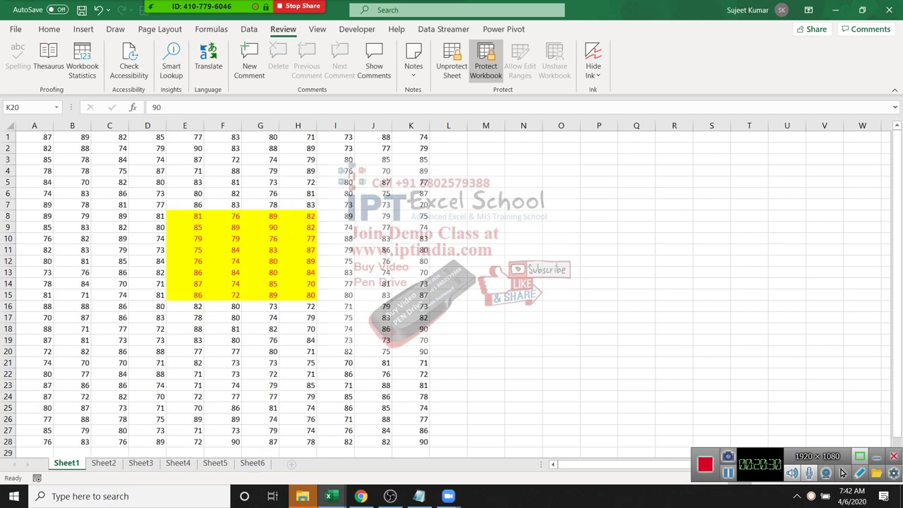
# Open the Save As browse dialog for Book6 with Alt, F, A, O
pyautogui.press('alt')
pyautogui.press('f')
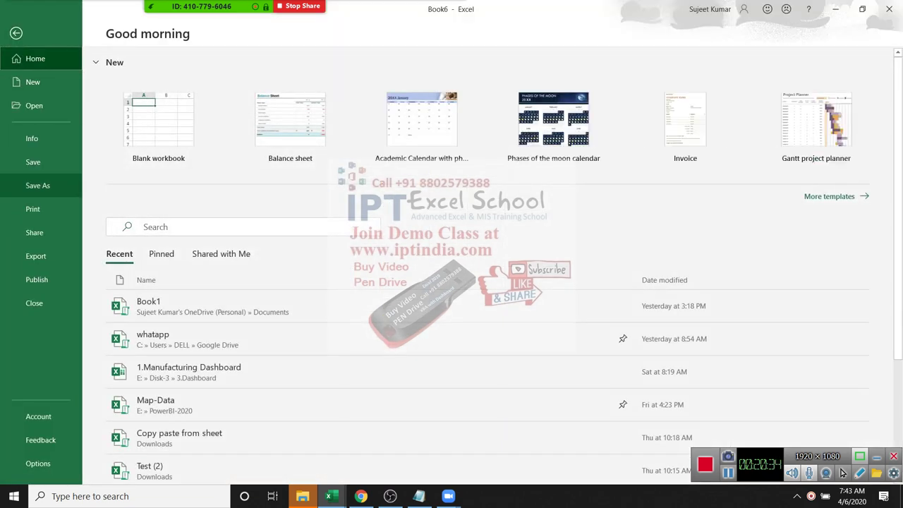
pyautogui.press('a')
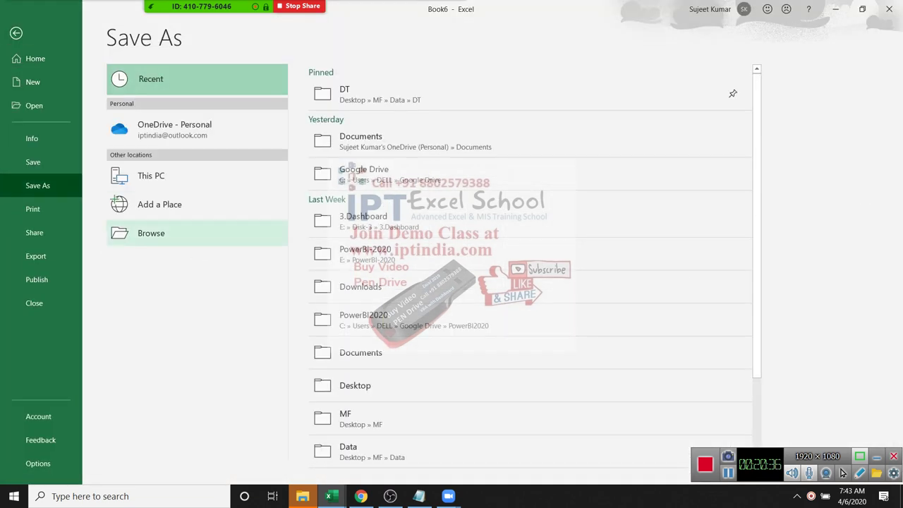
pyautogui.press('o')
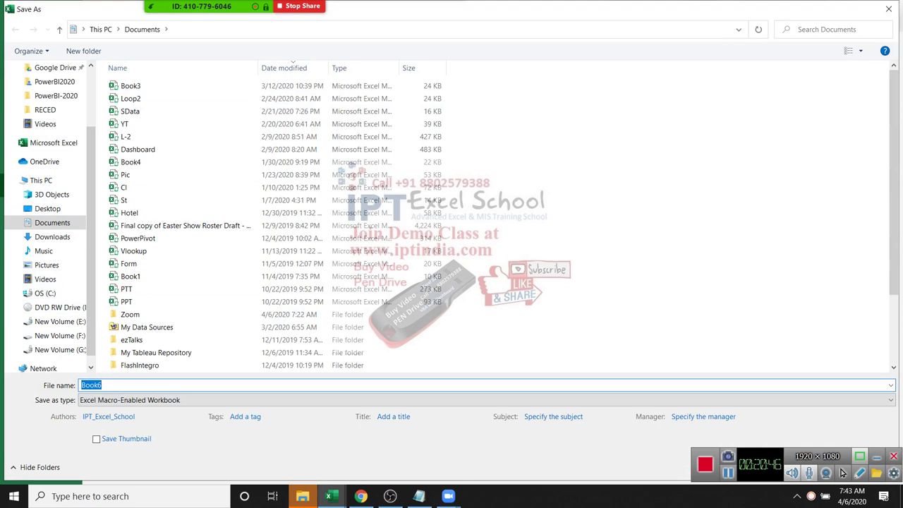
# Restore the Save As window and open General Options from its Tools list
pyautogui.doubleClick(84, 8)
pyautogui.moveTo(85, 9)
pyautogui.mouseDown()
pyautogui.moveTo(141, 31)
pyautogui.moveTo(266, 48)
pyautogui.mouseUp()
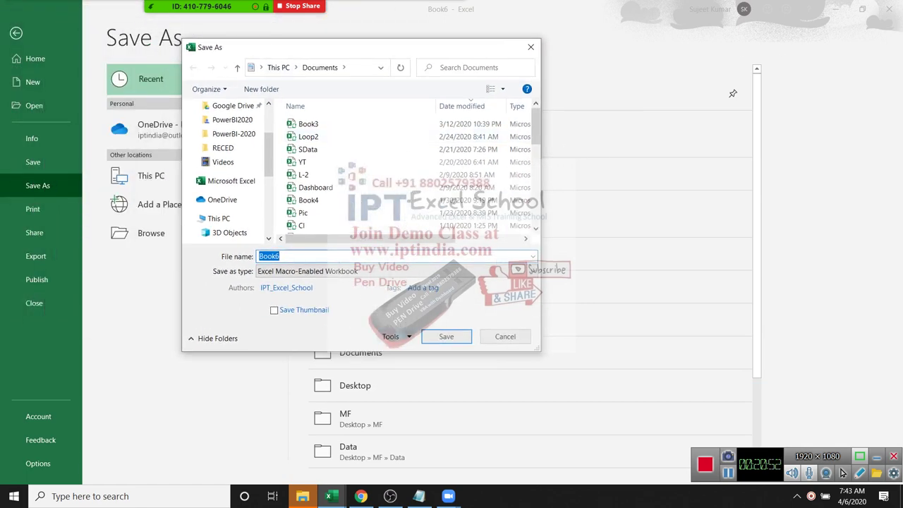
pyautogui.hotkey('alt', 'l')
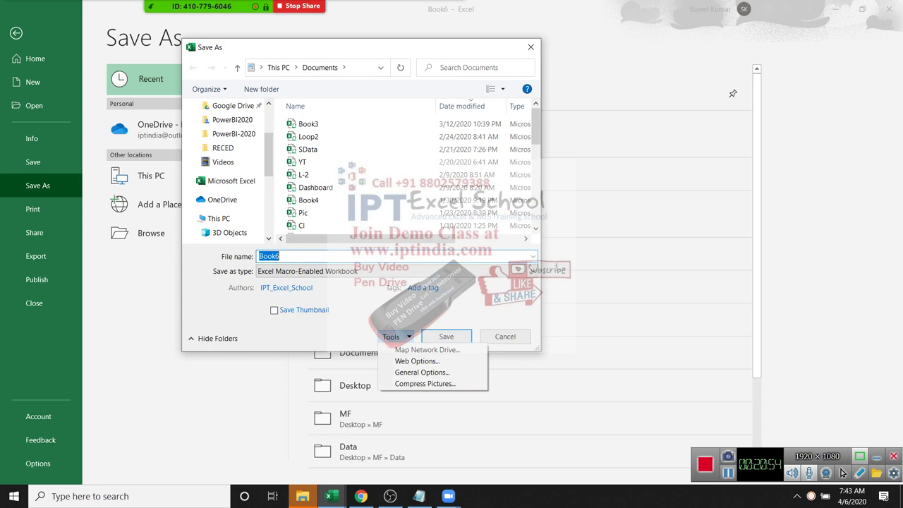
pyautogui.press('Down')
pyautogui.press('Down')
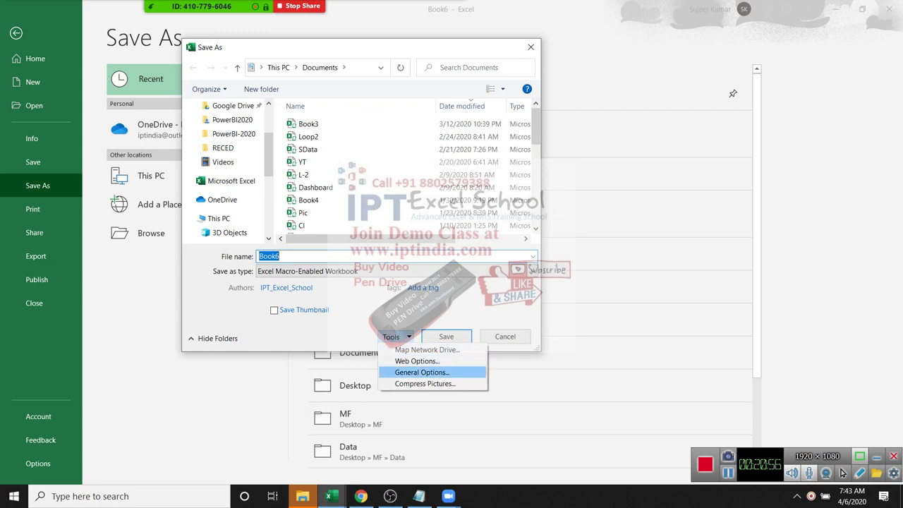
pyautogui.press('Return')
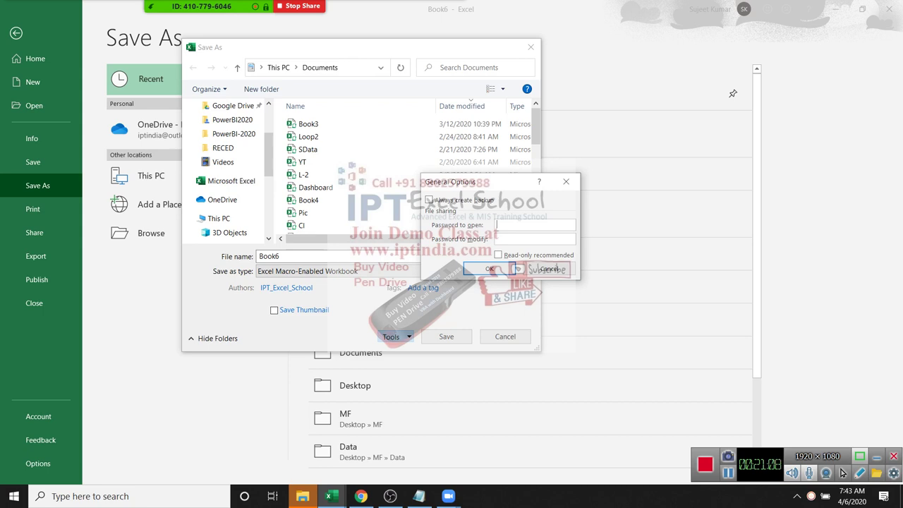
# Tick Read-only recommended, then cancel General Options and the Save As dialog without saving
pyautogui.hotkey('alt', 'r')
pyautogui.hotkey('alt', 'm')
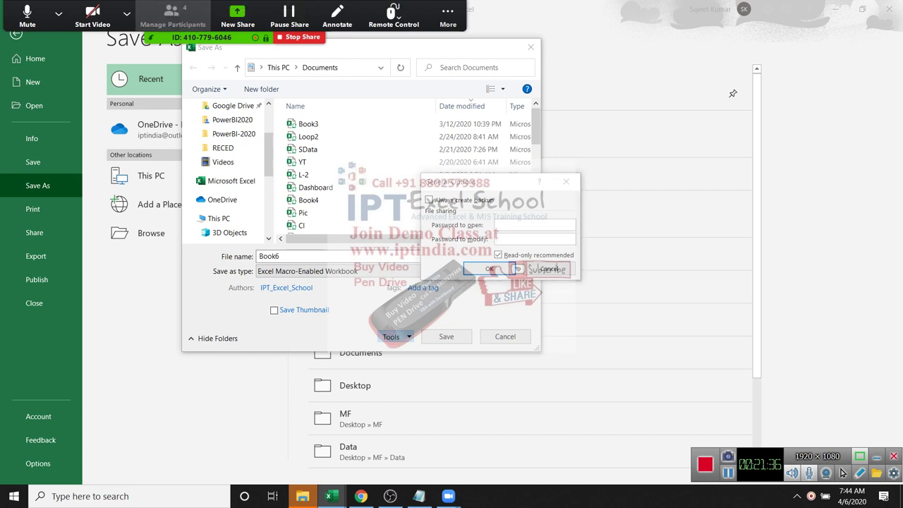
pyautogui.click(171, 15)
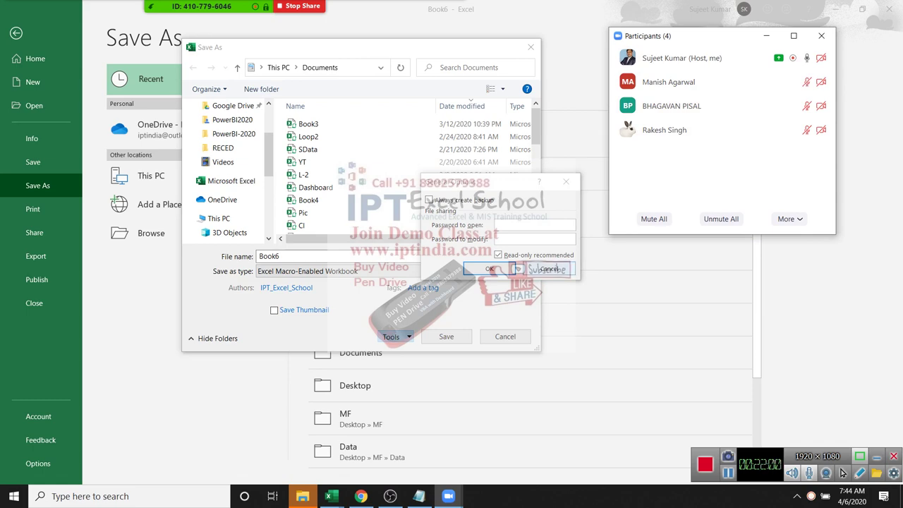
pyautogui.press('Return')
pyautogui.press('Escape')
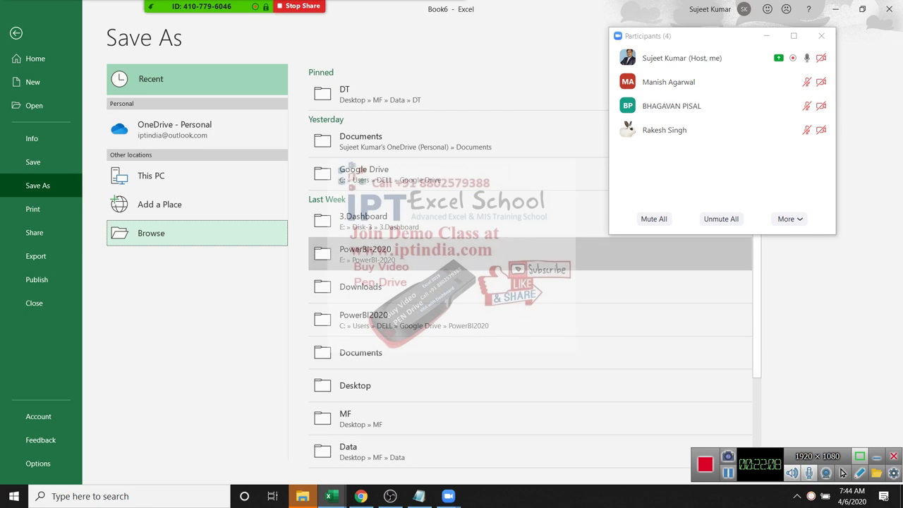
pyautogui.scroll(-2, 529, 283)
pyautogui.scroll(1, 530, 282)
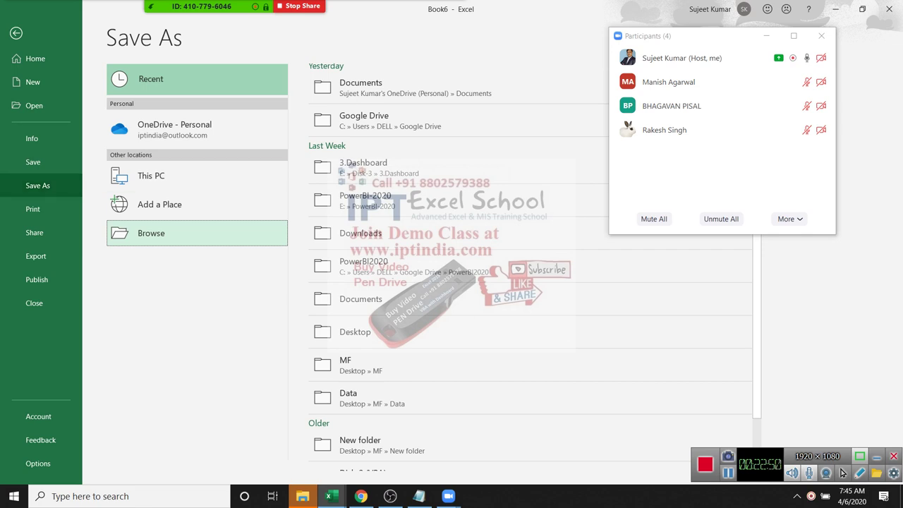
# Show Book6's File Info page and expand the Protect Workbook dropdown
pyautogui.click(15, 32)
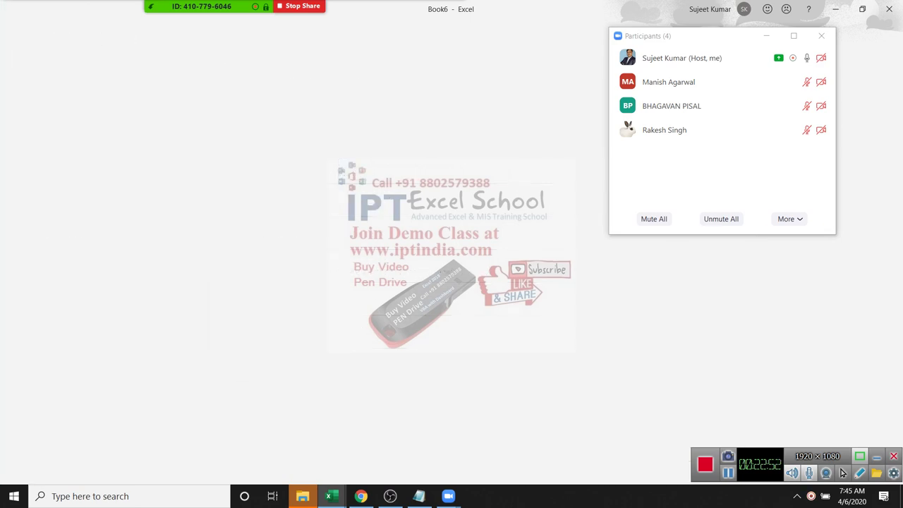
pyautogui.click(16, 30)
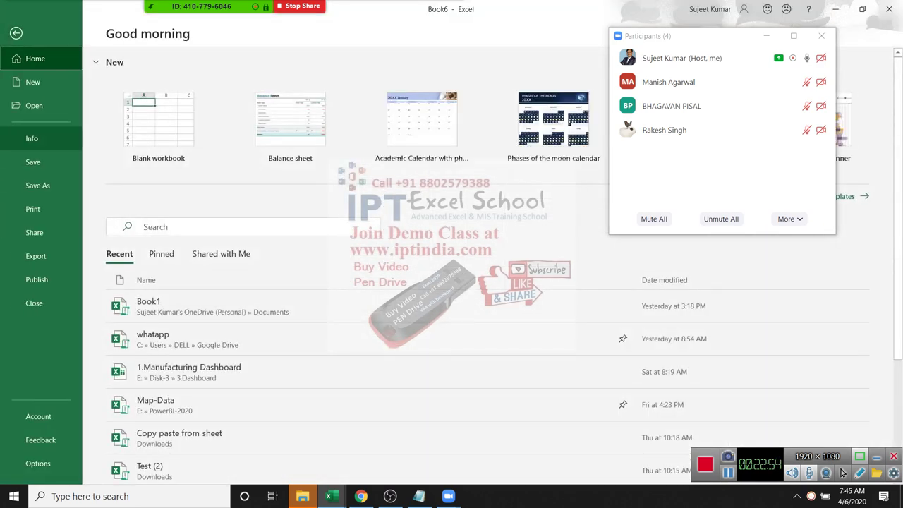
pyautogui.click(32, 139)
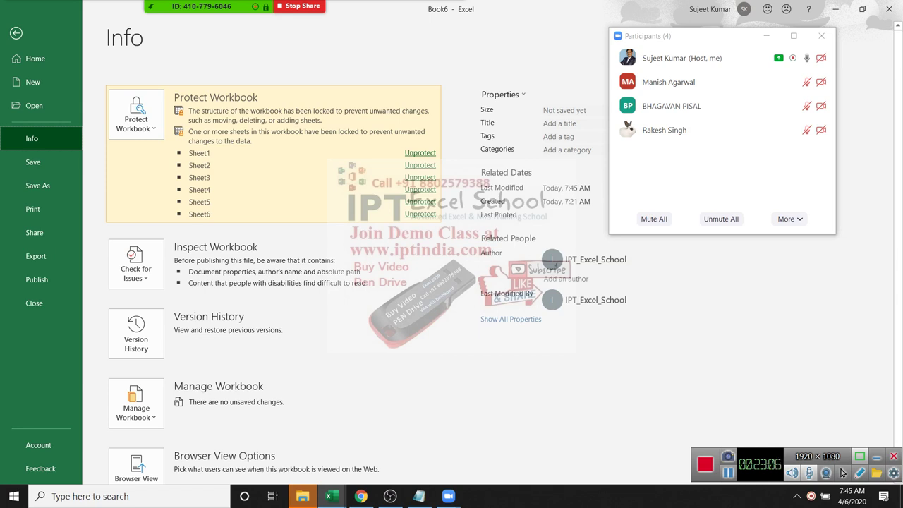
pyautogui.click(136, 119)
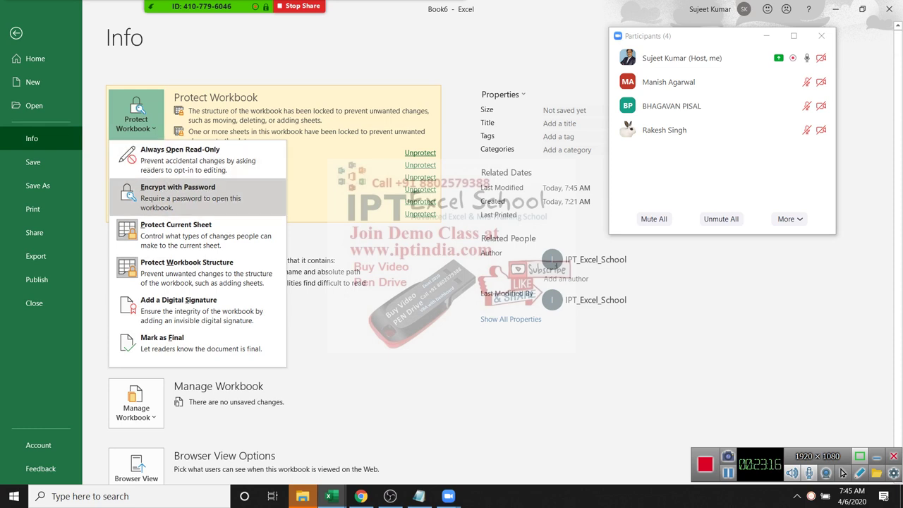
# Preview Encrypt with Password, cancel without a password, then leave Info for Sheet1
pyautogui.click(178, 192)
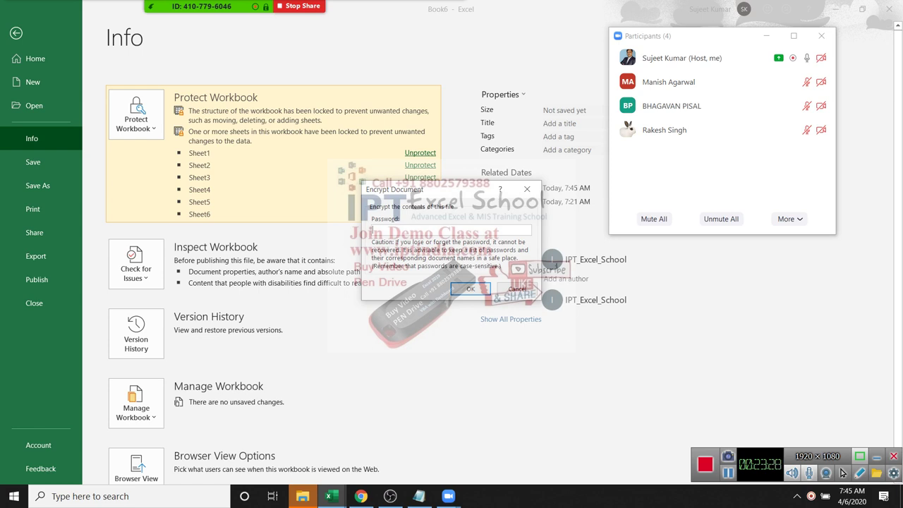
pyautogui.click(517, 288)
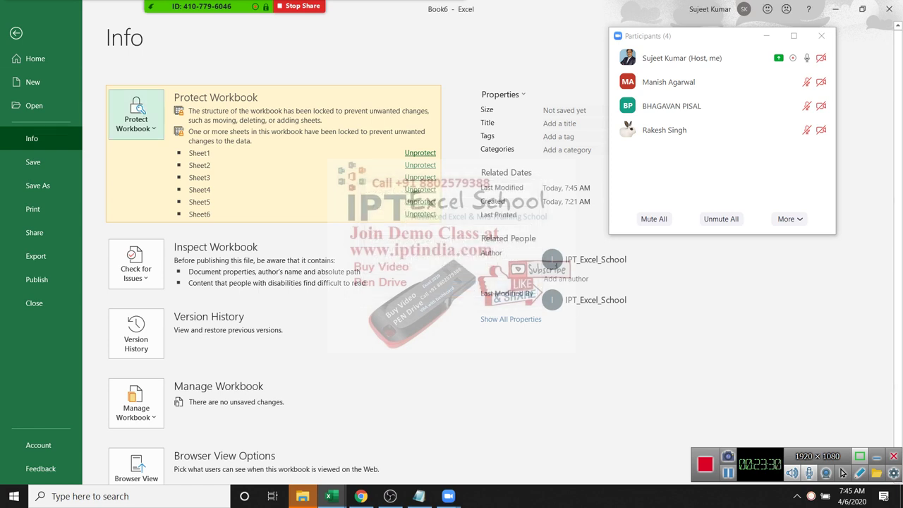
pyautogui.press('Return')
pyautogui.press('Down')
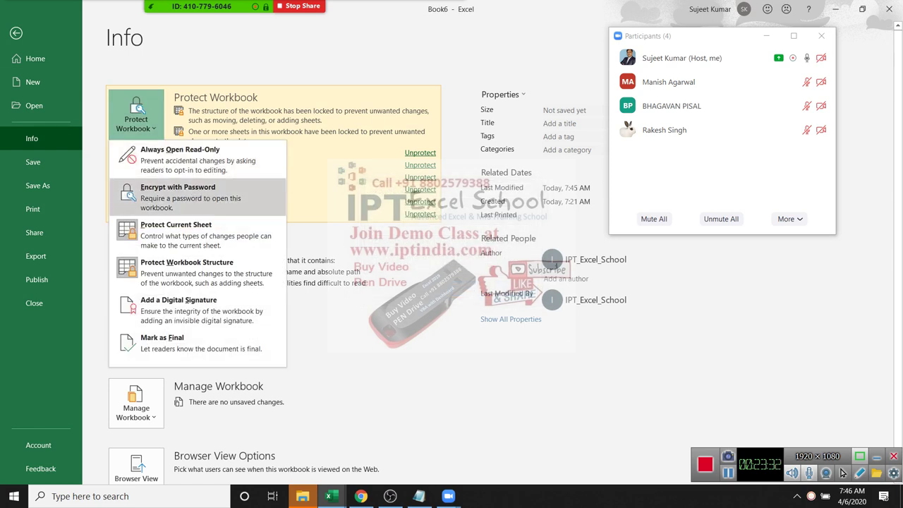
pyautogui.press('Up')
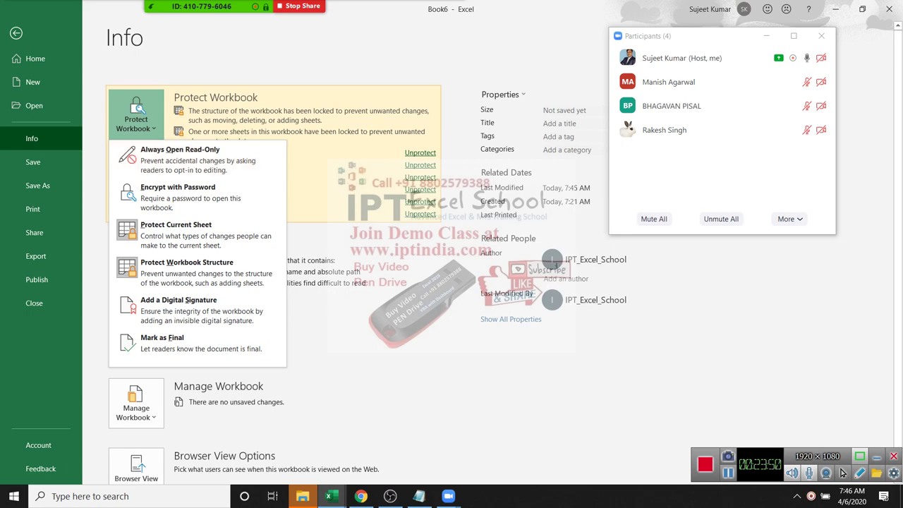
pyautogui.press('Escape')
pyautogui.press('Escape')
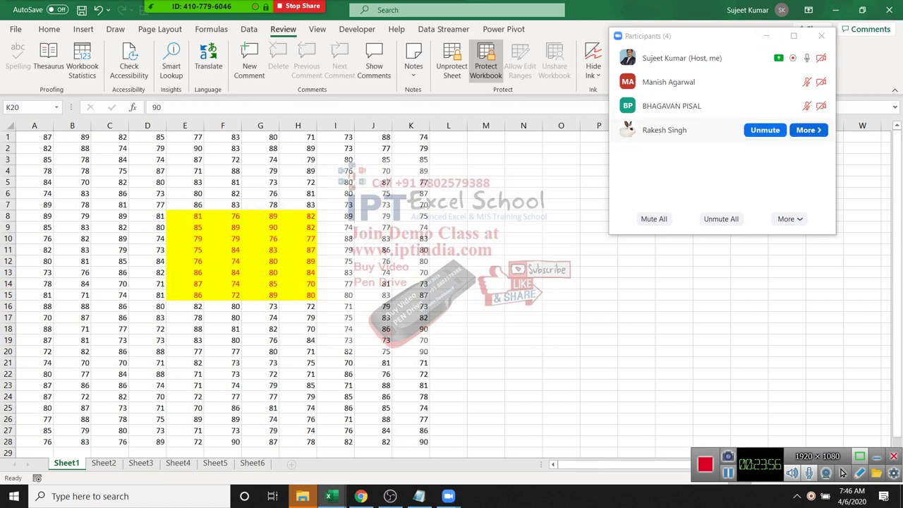
# Close the Zoom Participants window over the sheet and switch to the Home ribbon tab
pyautogui.moveTo(706, 106)
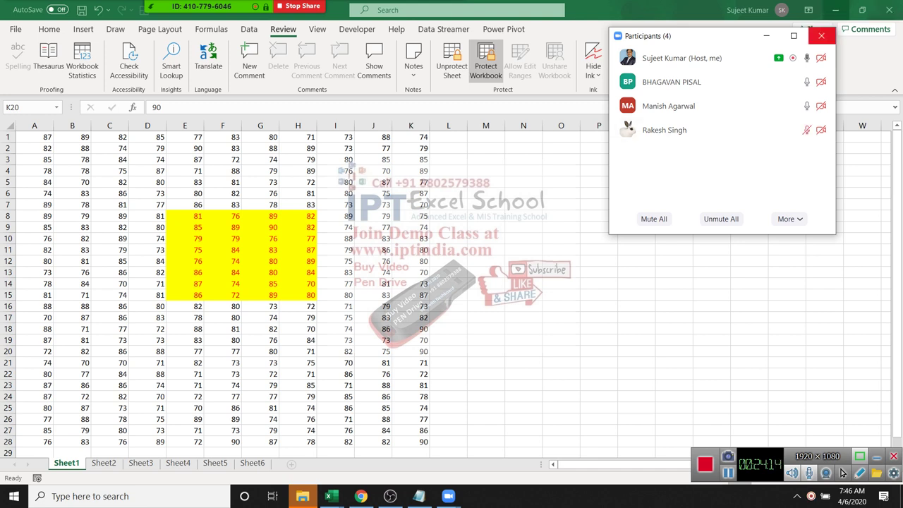
pyautogui.click(821, 36)
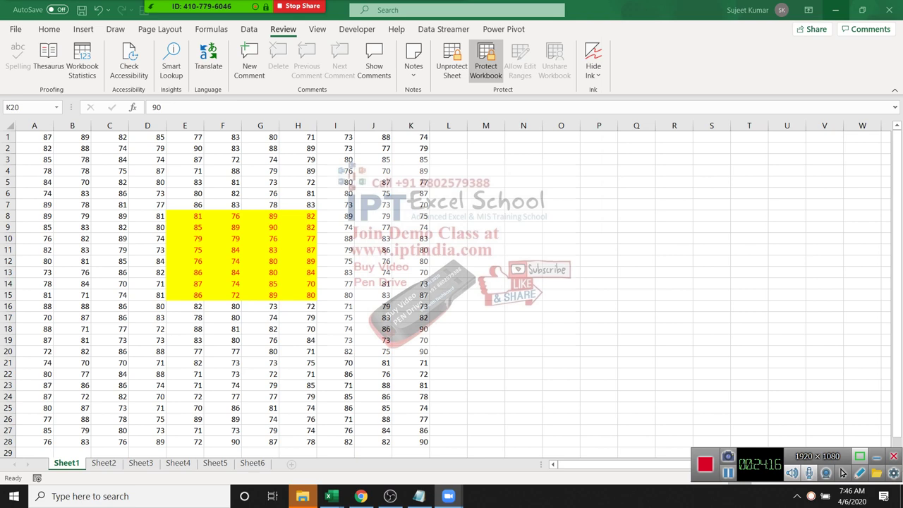
pyautogui.click(49, 29)
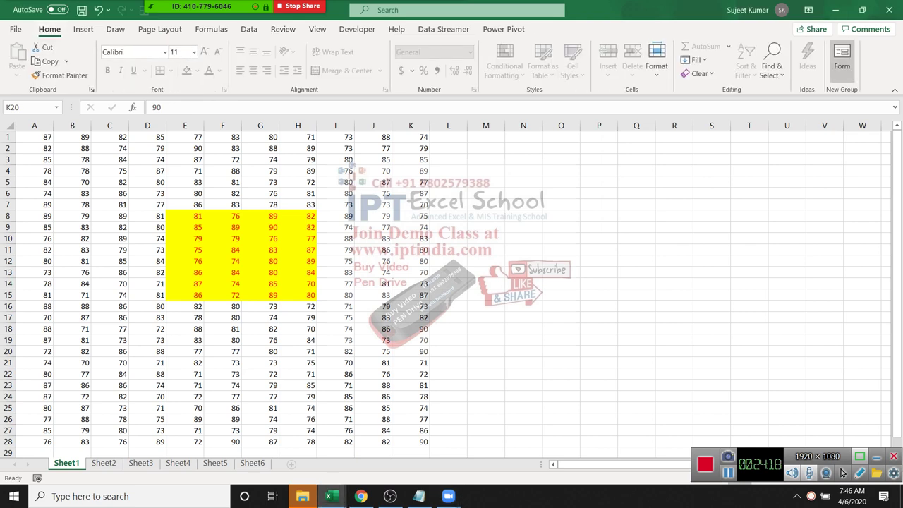